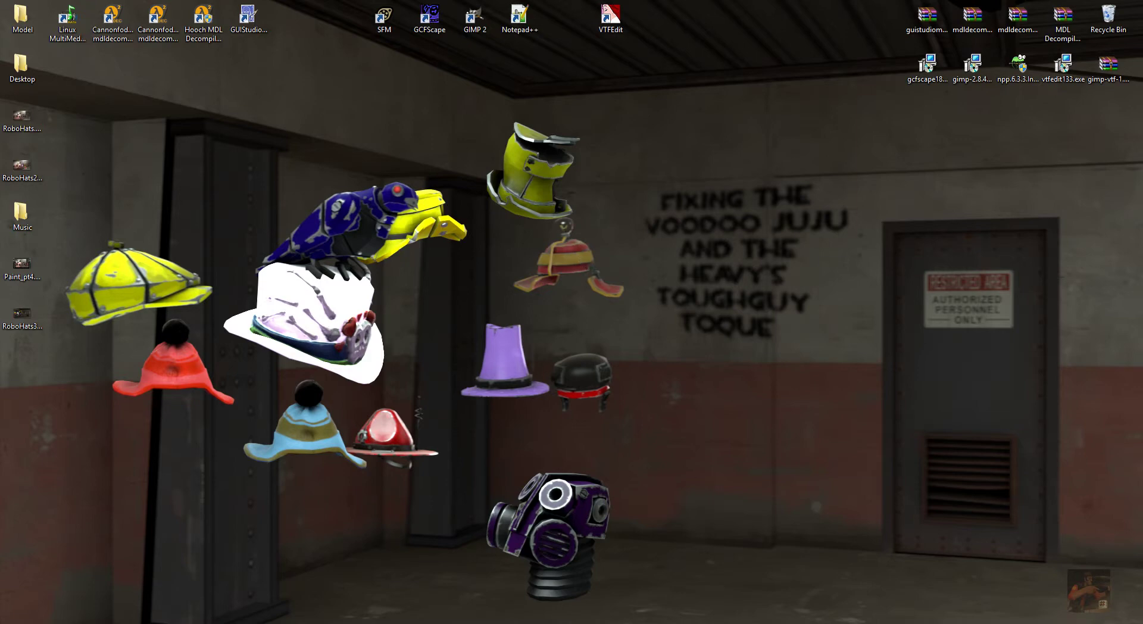
# Examine the white voodoo juju hat among the models in the robohatfix2 session in Source Filmmaker
pyautogui.click(974, 619)
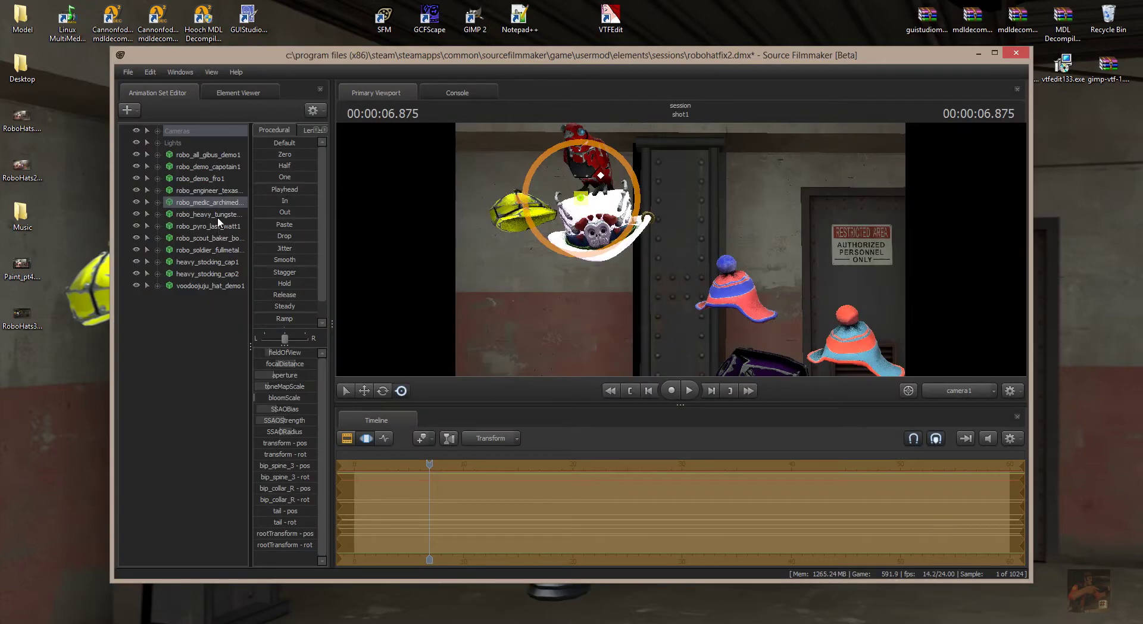
pyautogui.click(978, 53)
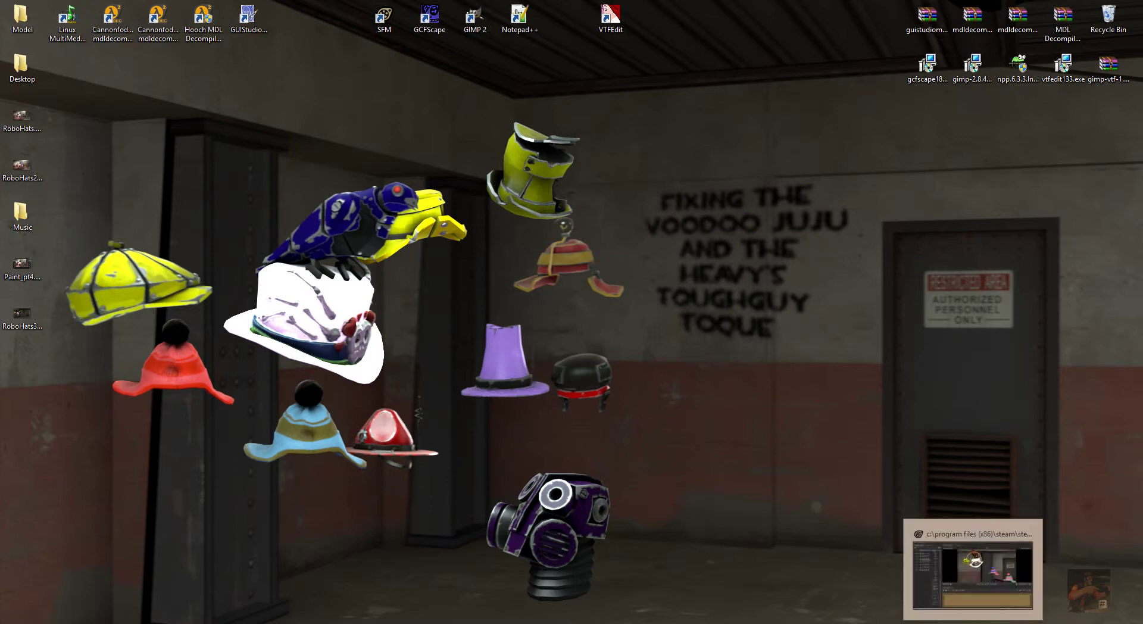
pyautogui.click(1078, 614)
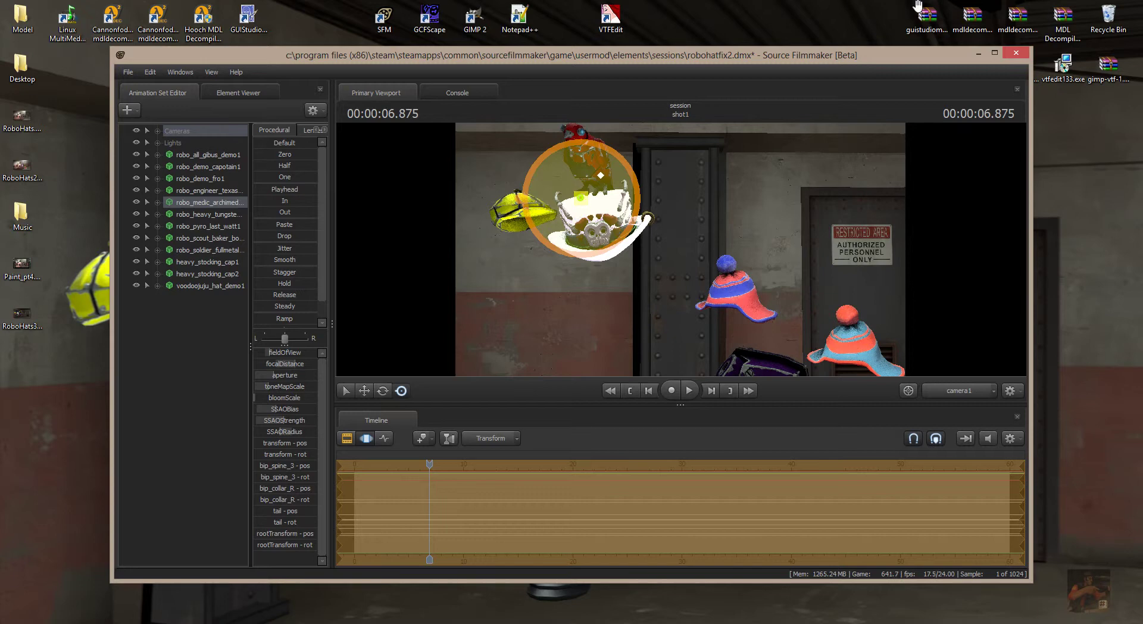
pyautogui.click(979, 56)
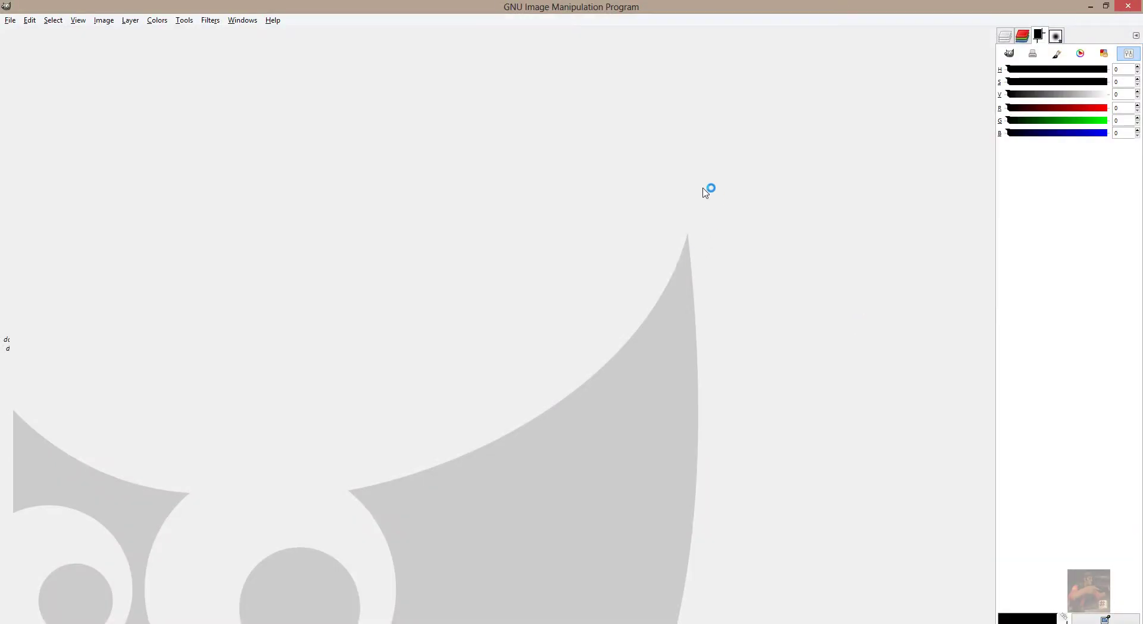
# Start opening an image in GIMP and browse on the C_Main drive to Program Files (x86)\Steam\steamapps\common
pyautogui.click(10, 22)
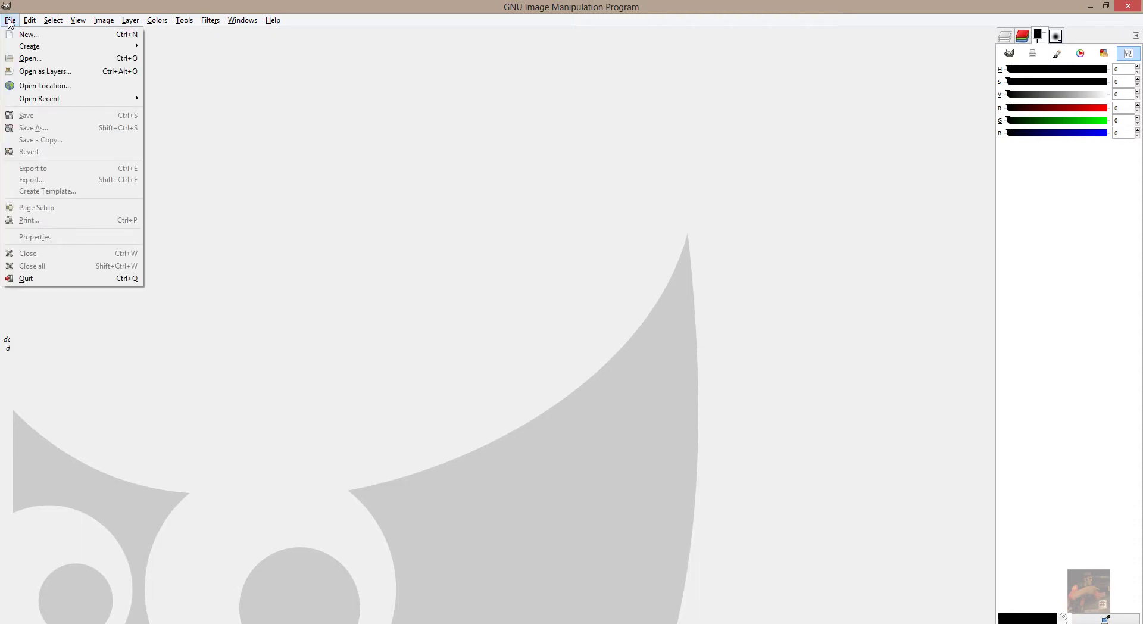
pyautogui.click(36, 58)
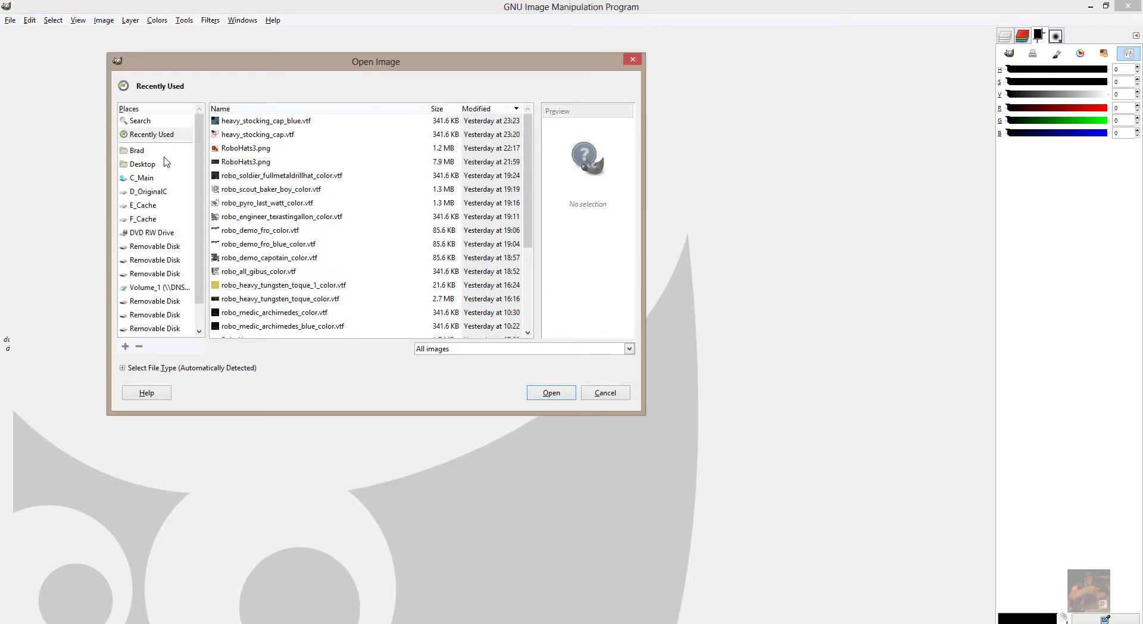
pyautogui.click(145, 179)
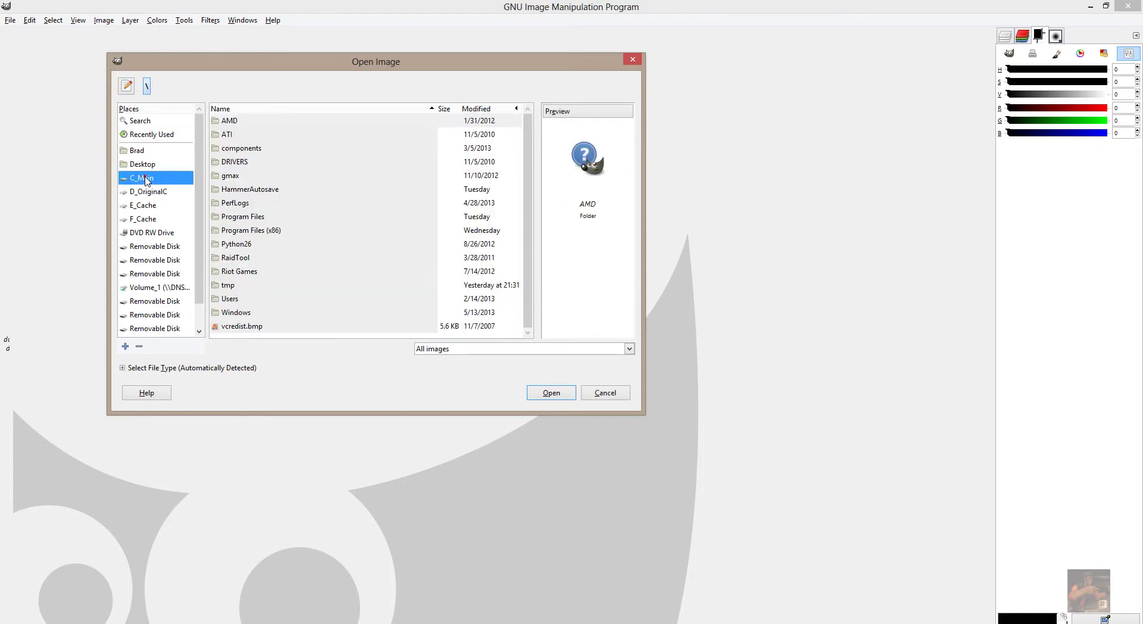
pyautogui.click(243, 233)
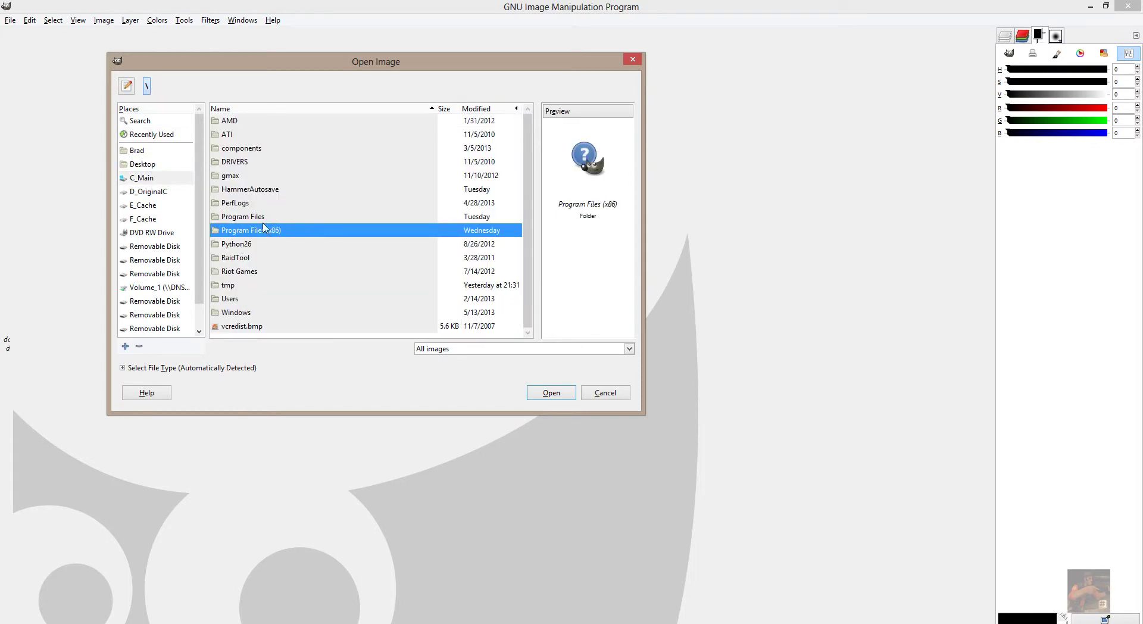
pyautogui.doubleClick(264, 230)
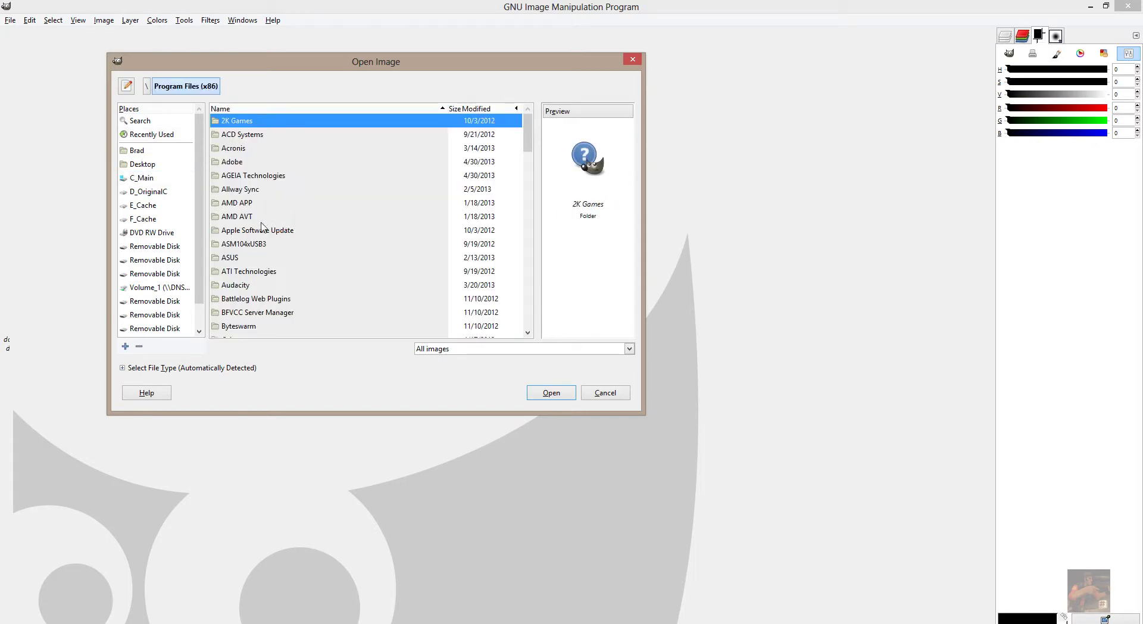
pyautogui.scroll(-15, 263, 221)
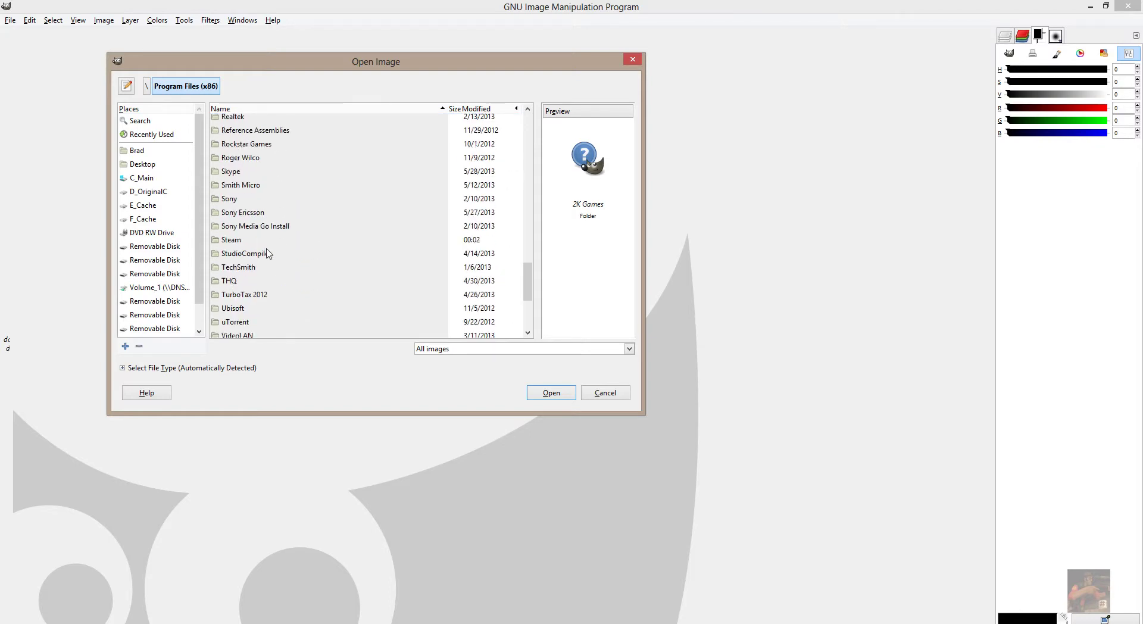
pyautogui.doubleClick(232, 240)
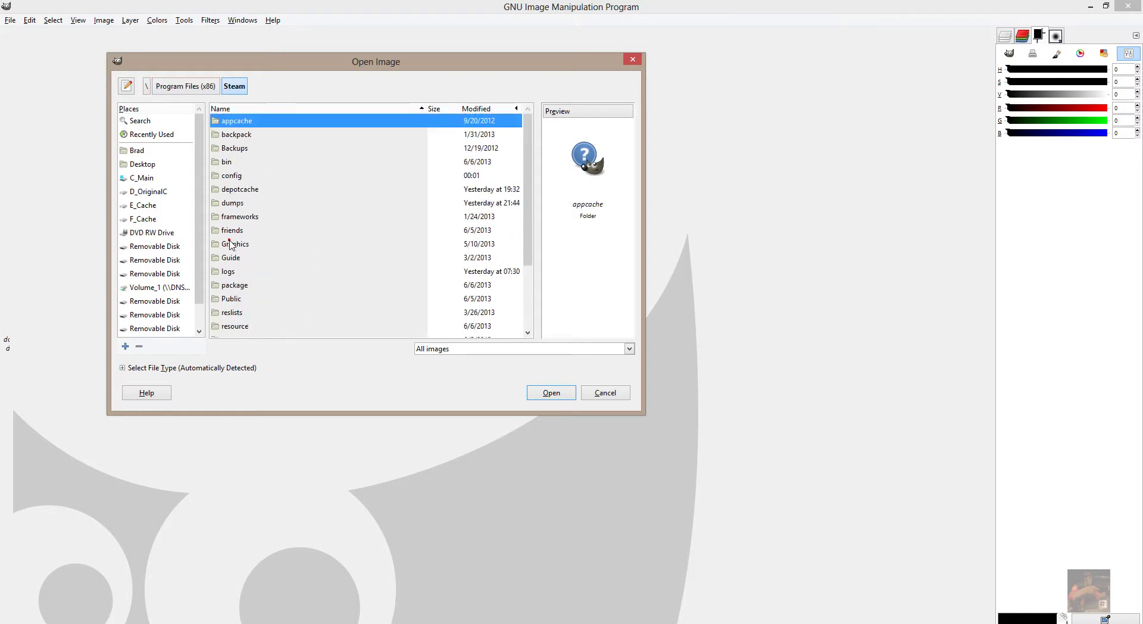
pyautogui.scroll(-3, 247, 281)
pyautogui.doubleClick(238, 290)
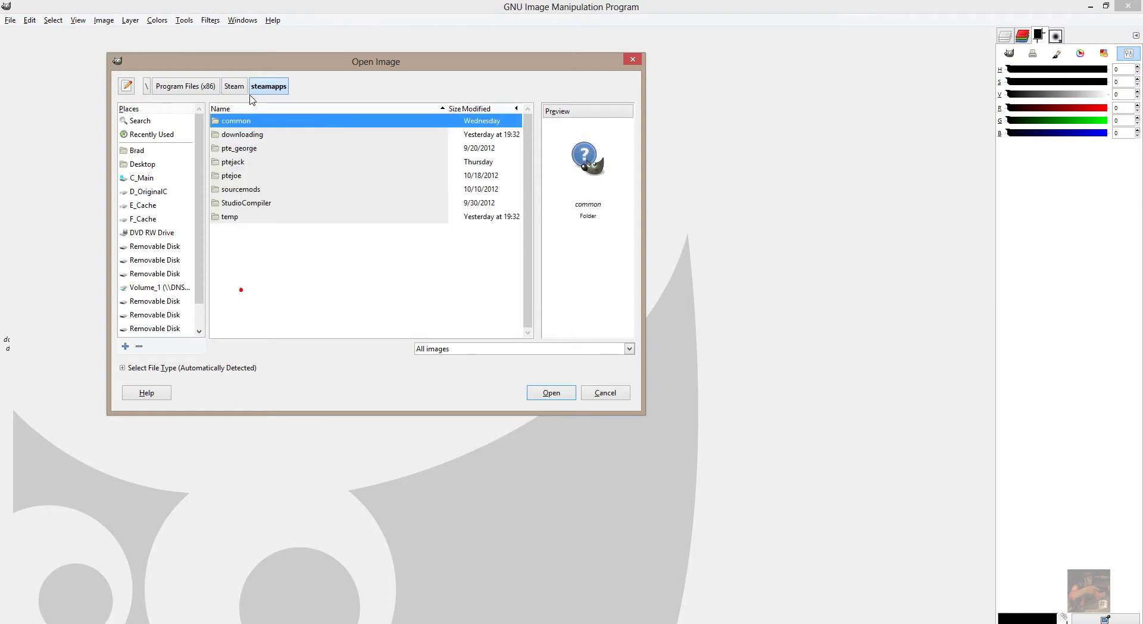
pyautogui.doubleClick(239, 125)
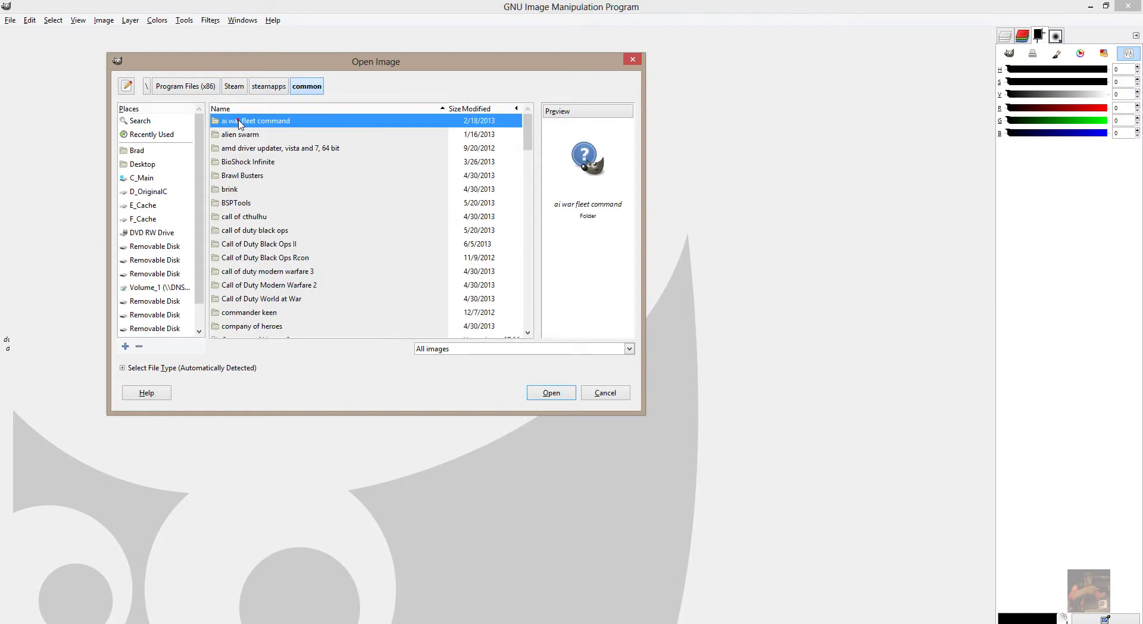
# Browse from the common folder to SourceFilmmaker\game\tf\materials
pyautogui.scroll(-5, 245, 238)
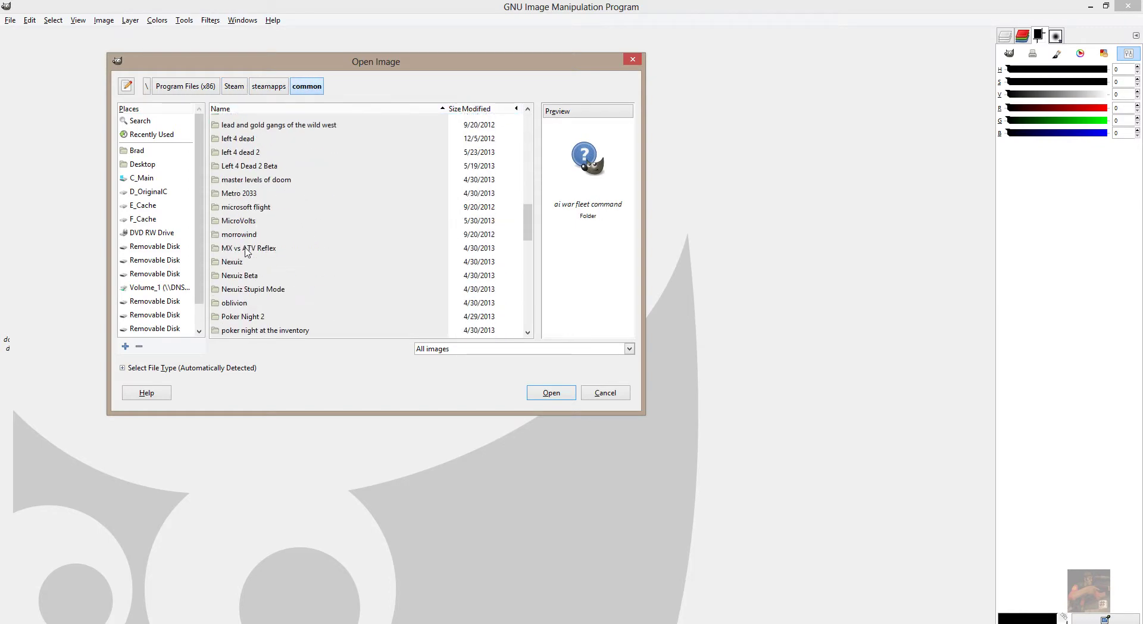
pyautogui.scroll(-7, 246, 262)
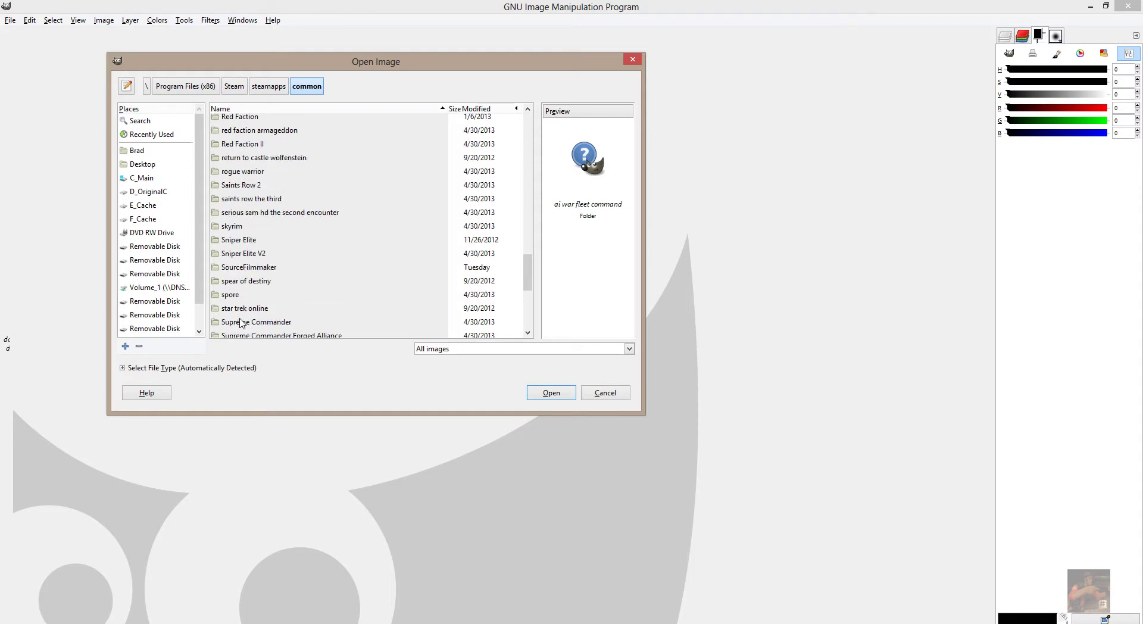
pyautogui.doubleClick(244, 268)
pyautogui.doubleClick(229, 121)
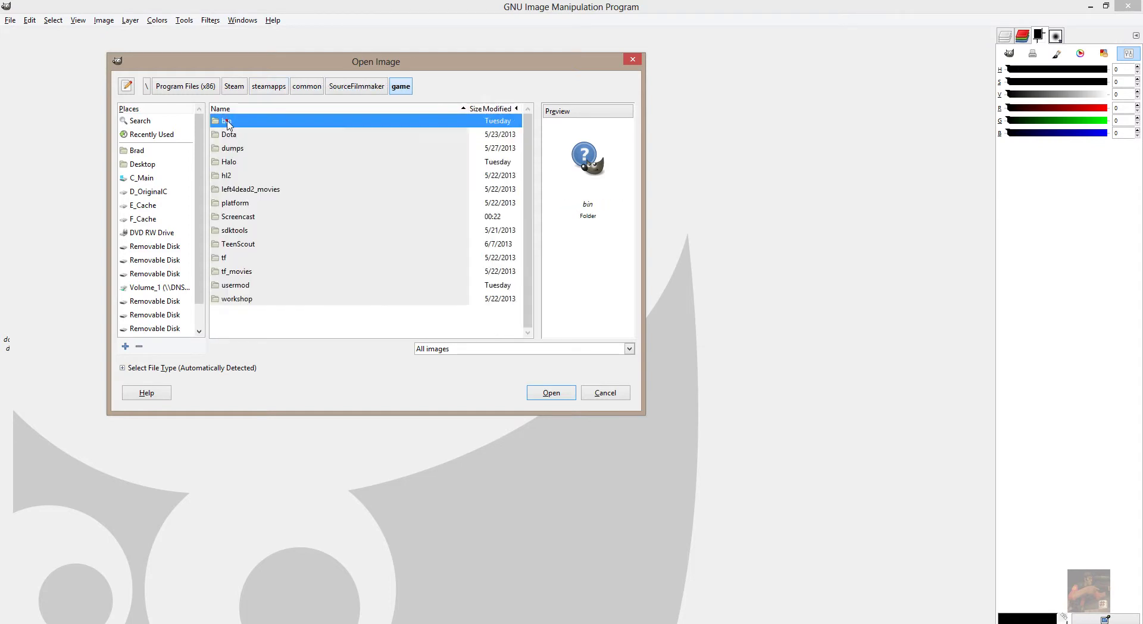
pyautogui.doubleClick(225, 259)
pyautogui.doubleClick(235, 190)
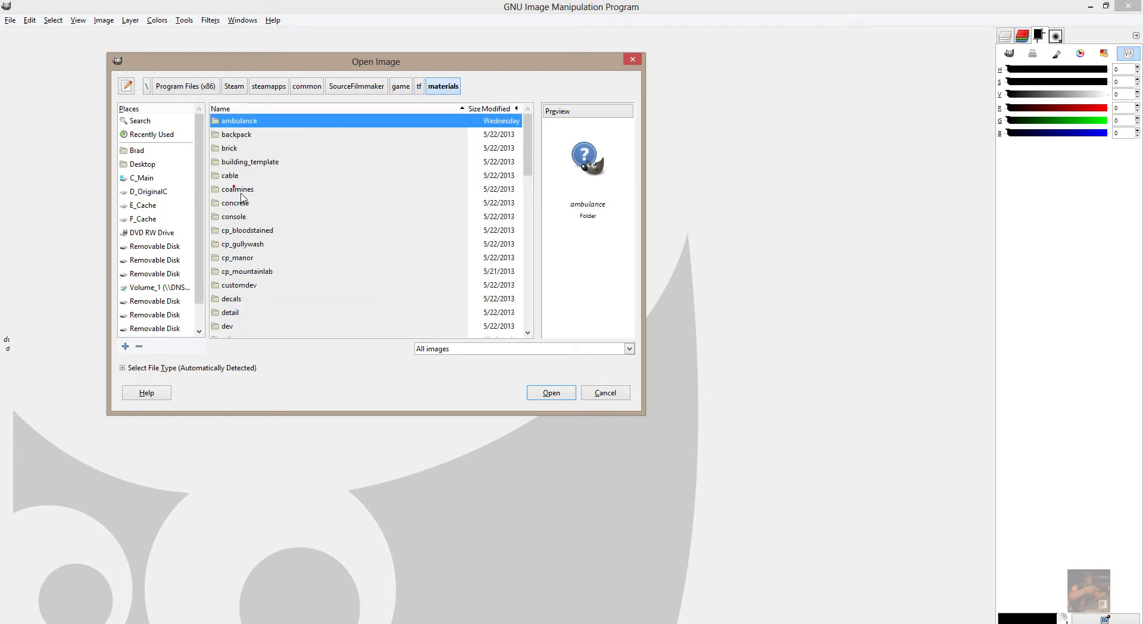
# Browse from the materials folder to models\player\items\all_class
pyautogui.scroll(-5, 241, 249)
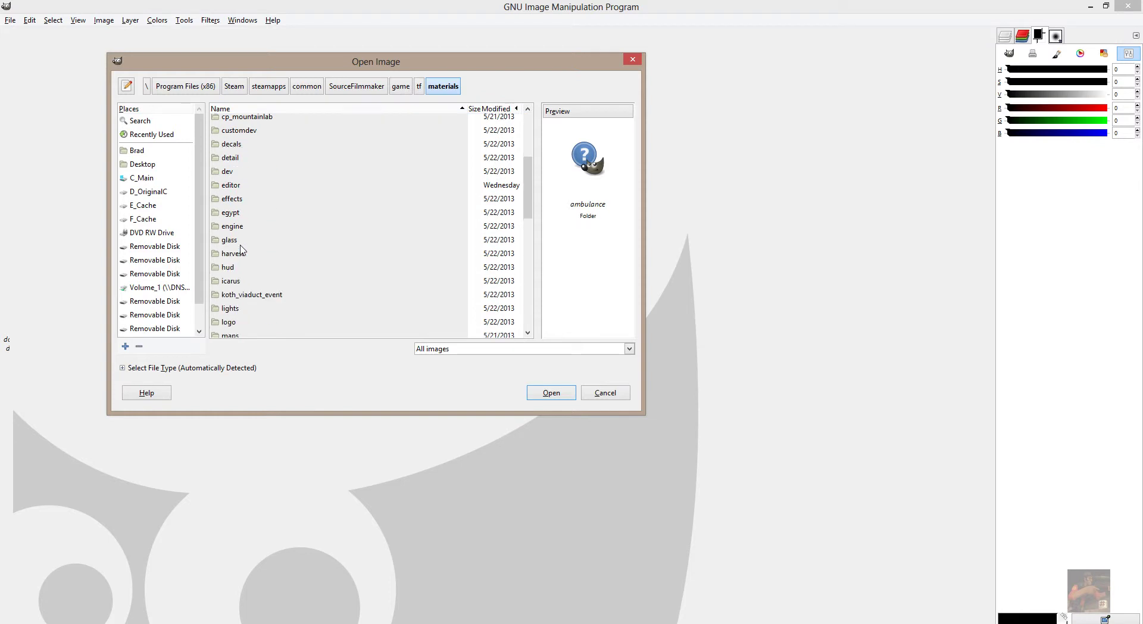
pyautogui.scroll(-3, 245, 212)
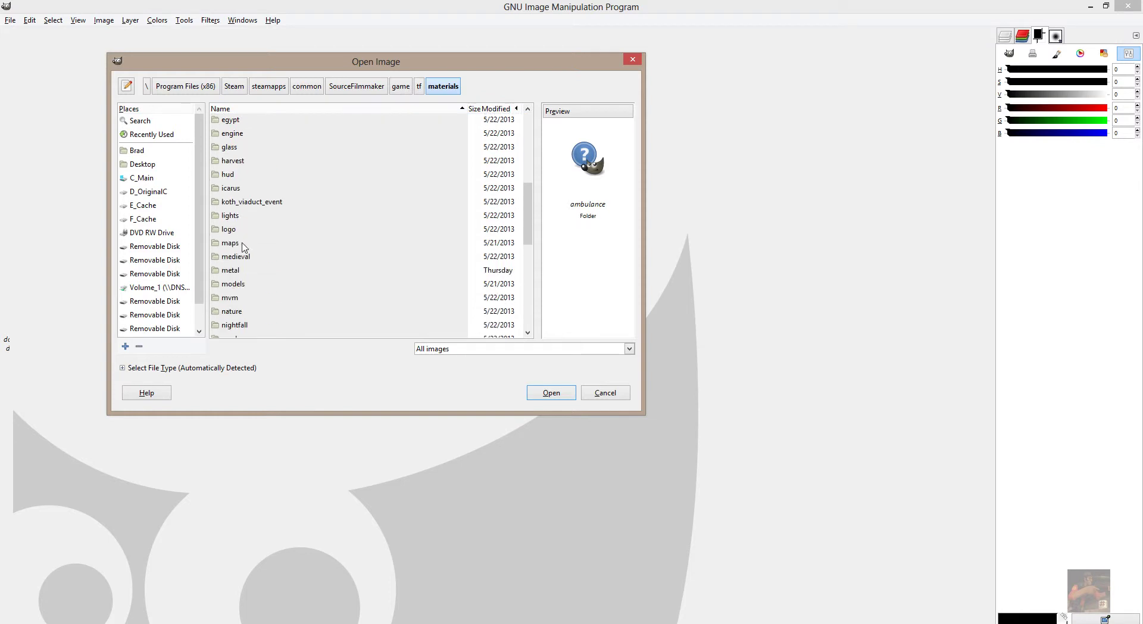
pyautogui.doubleClick(230, 284)
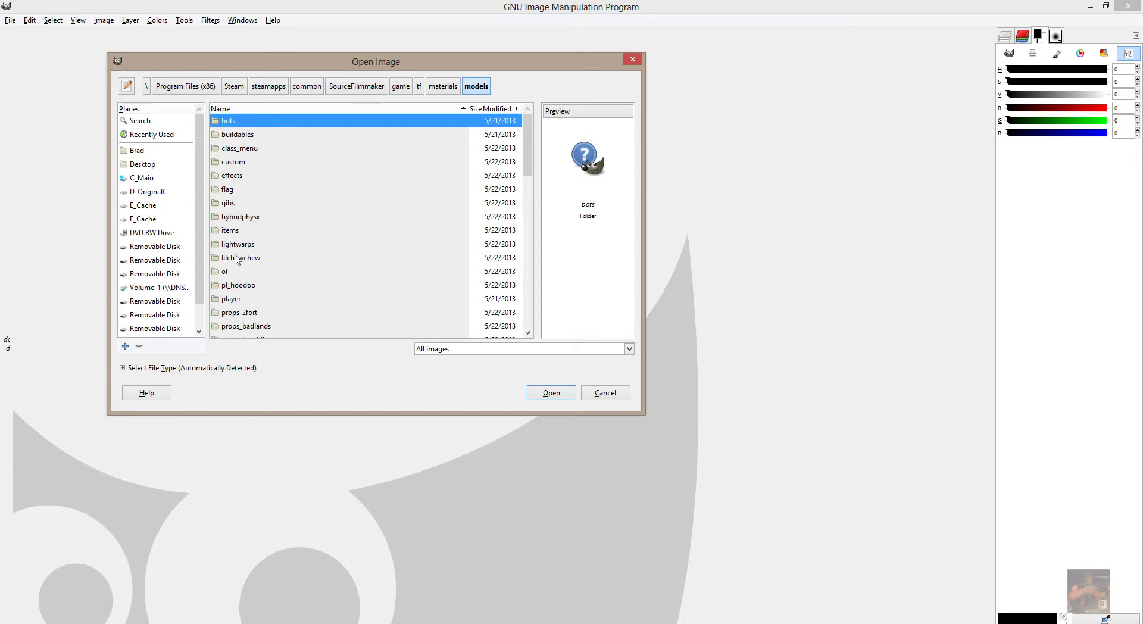
pyautogui.doubleClick(234, 299)
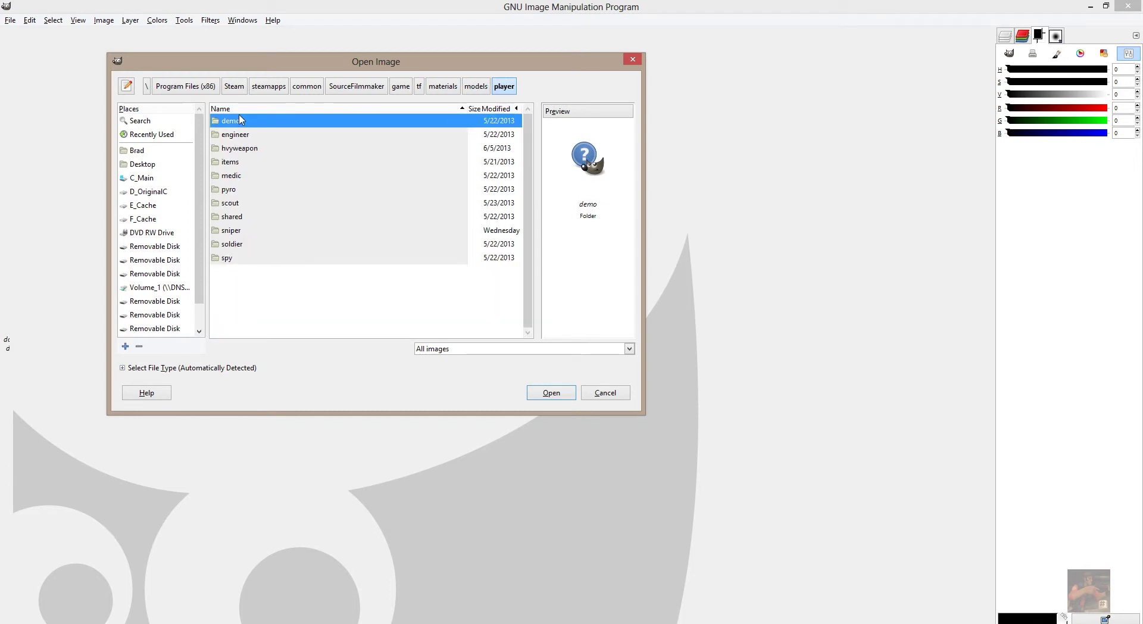
pyautogui.doubleClick(231, 162)
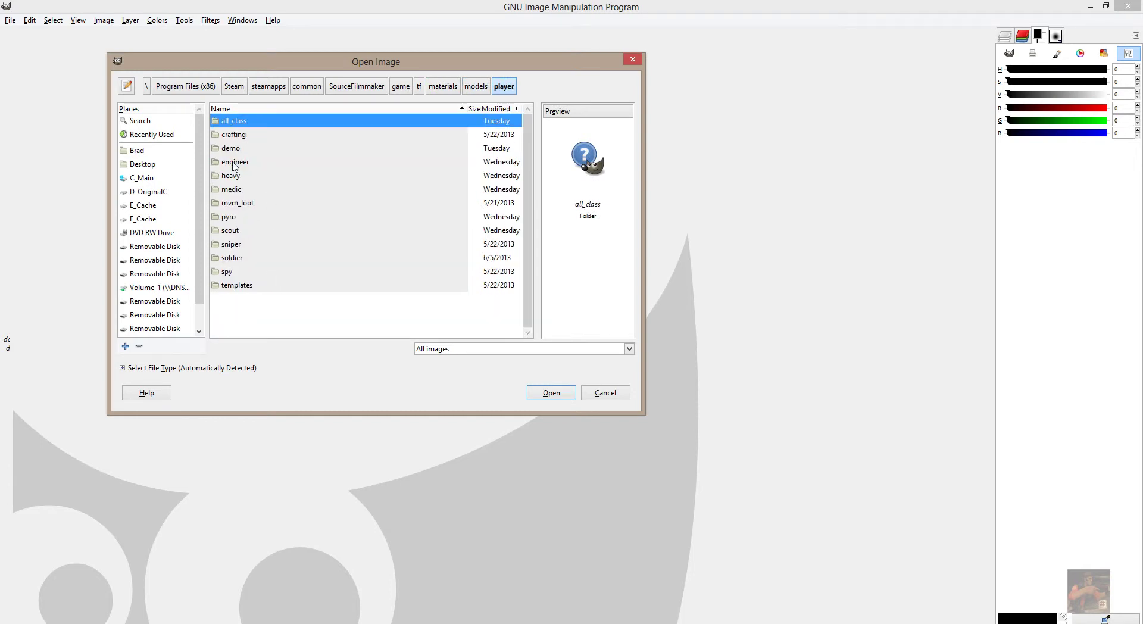
pyautogui.doubleClick(233, 122)
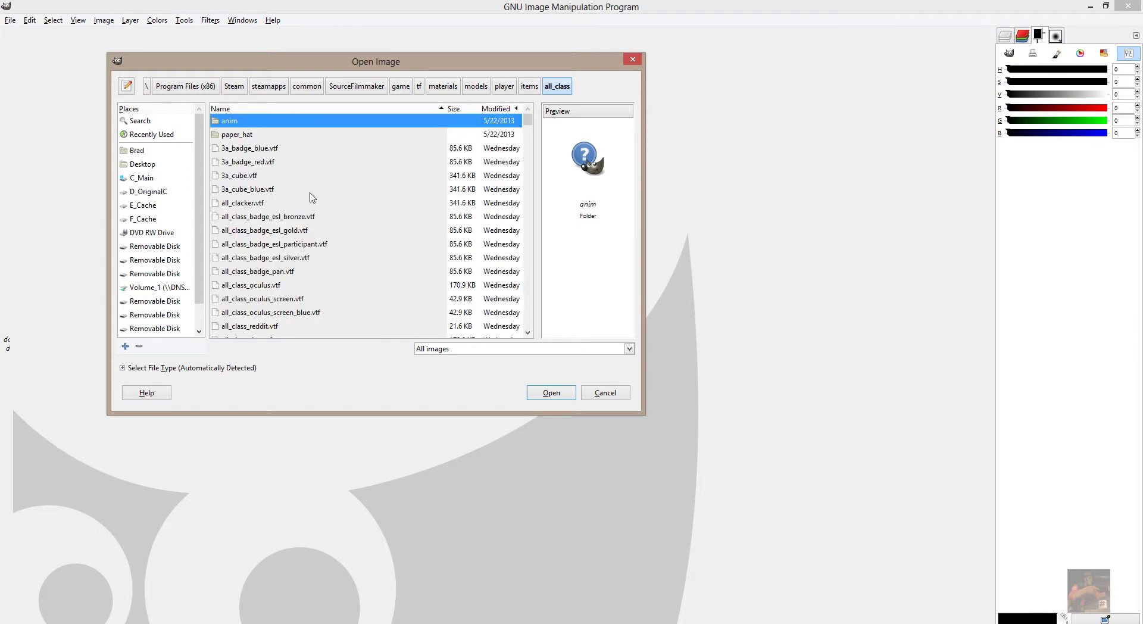
# Preview the voodoojuju_hat.vtf and voodoojuju_hat_normal.vtf textures in the all_class folder and open voodoojuju_hat.vtf
pyautogui.scroll(-3, 311, 197)
pyautogui.scroll(-10, 310, 197)
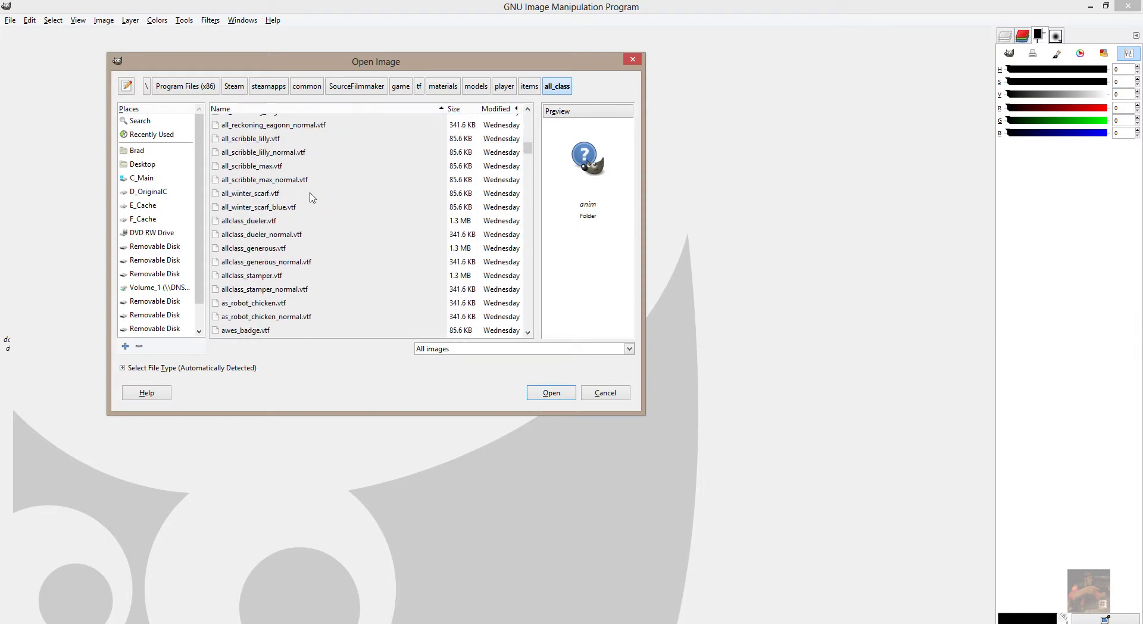
pyautogui.scroll(-10, 311, 197)
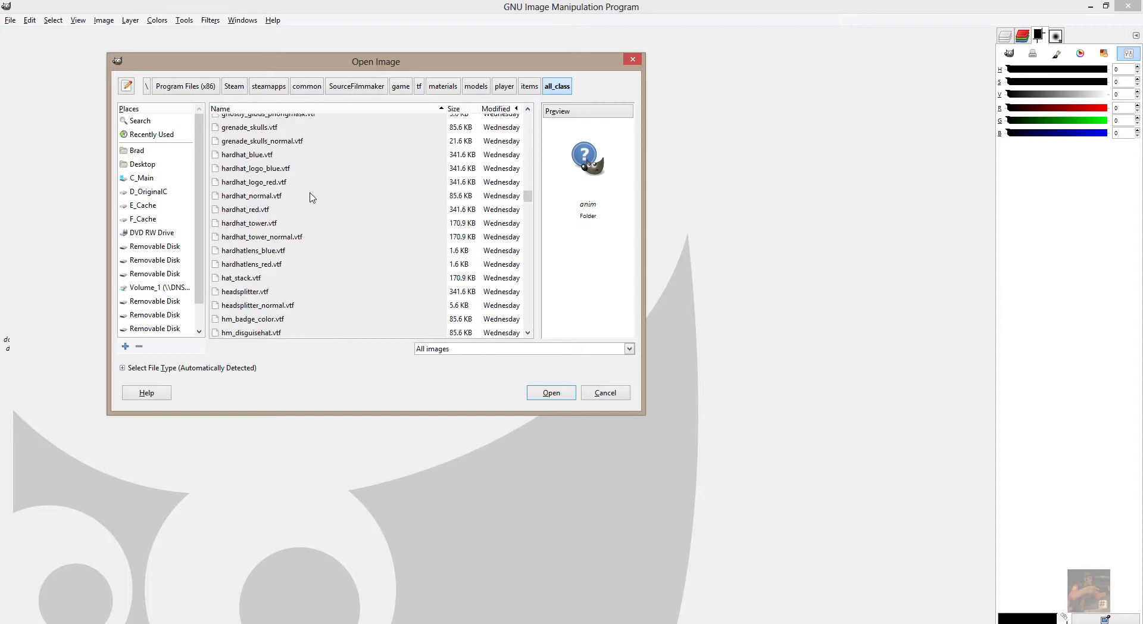
pyautogui.scroll(-10, 311, 197)
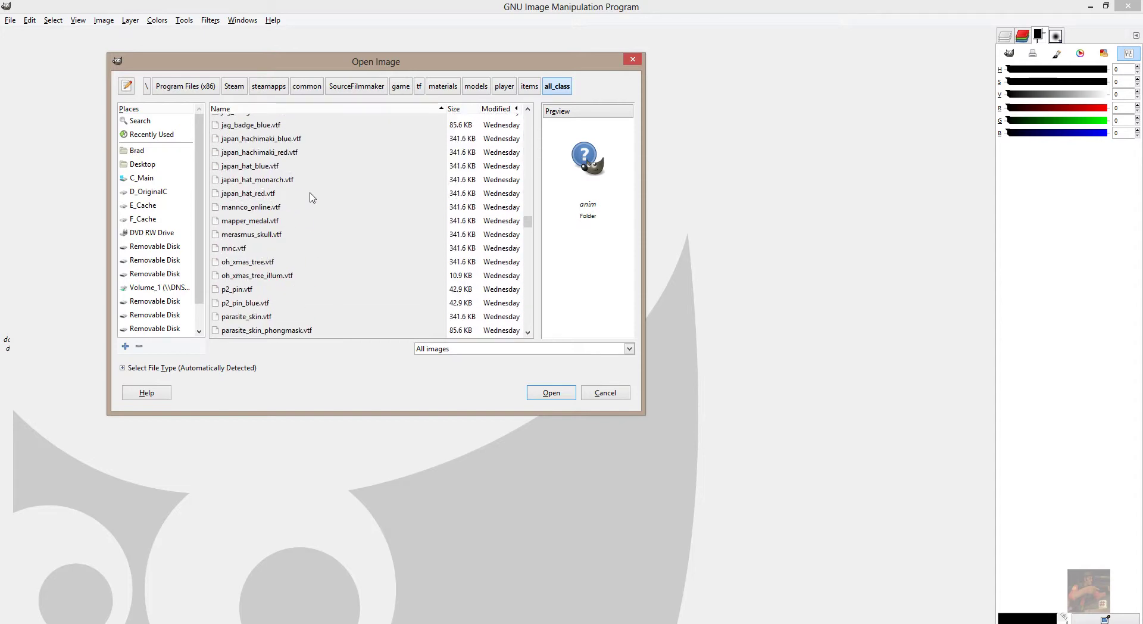
pyautogui.scroll(-10, 311, 197)
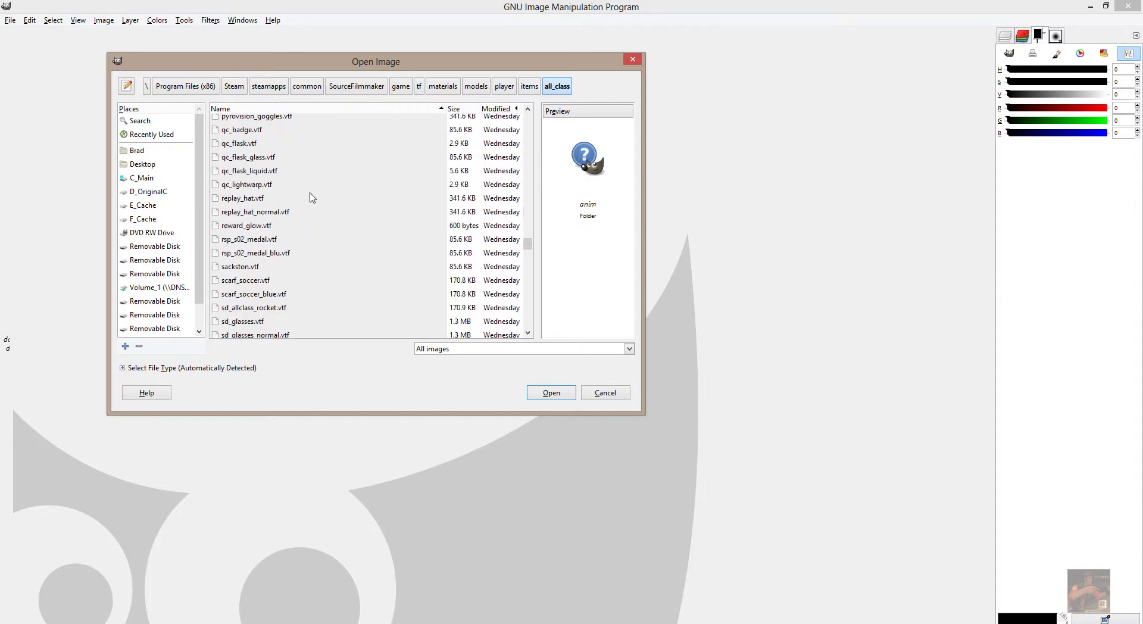
pyautogui.scroll(-10, 310, 197)
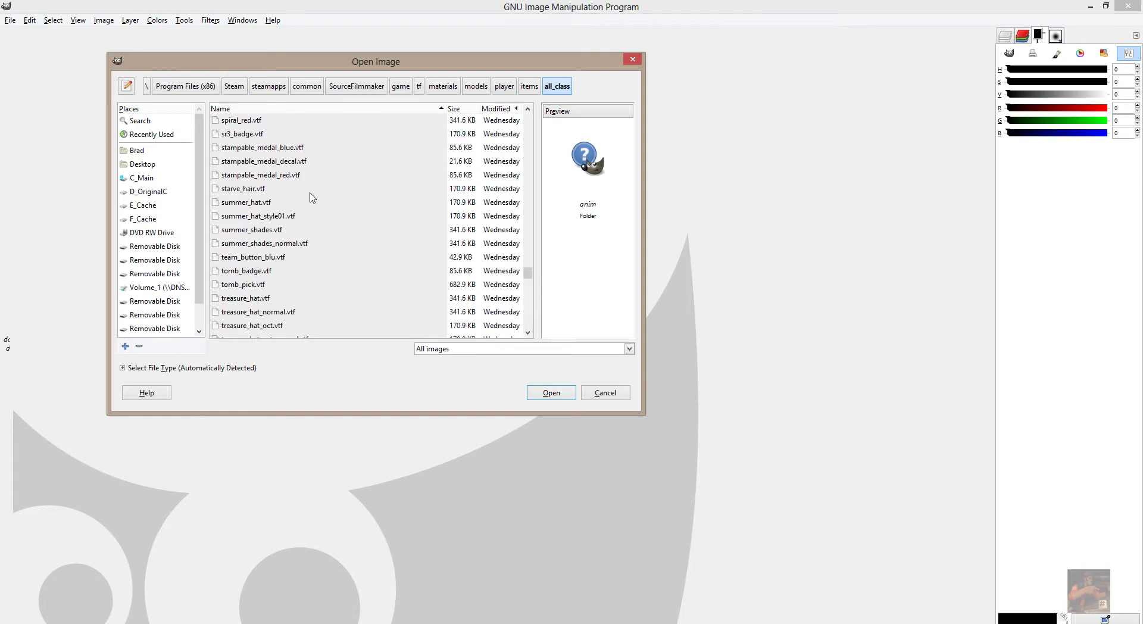
pyautogui.scroll(-4, 310, 197)
pyautogui.scroll(-10, 311, 197)
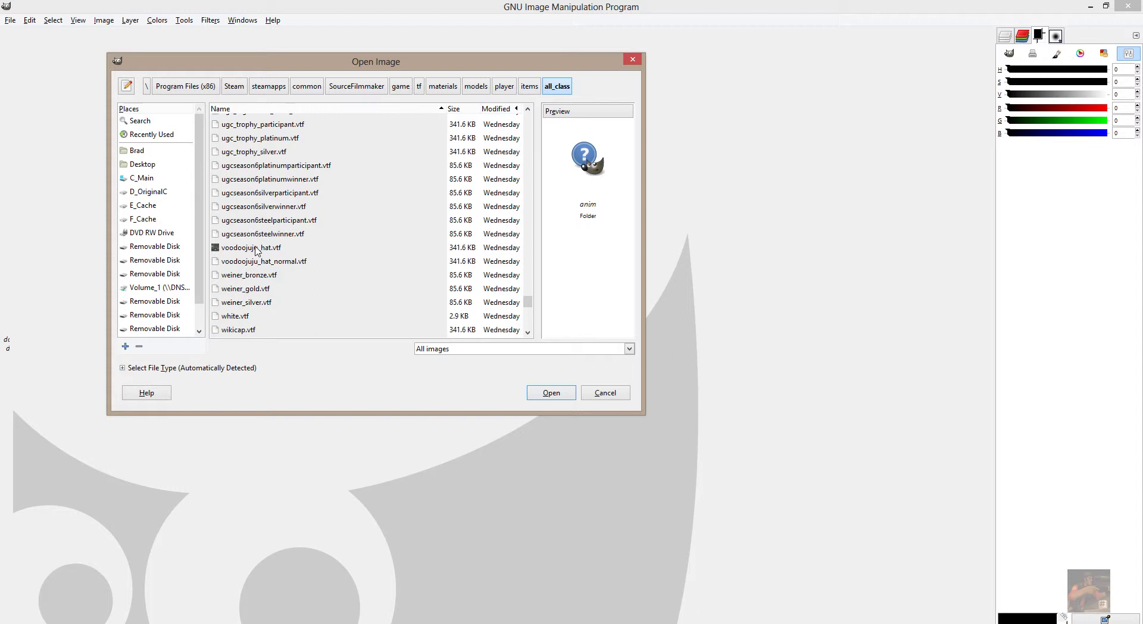
pyautogui.click(257, 249)
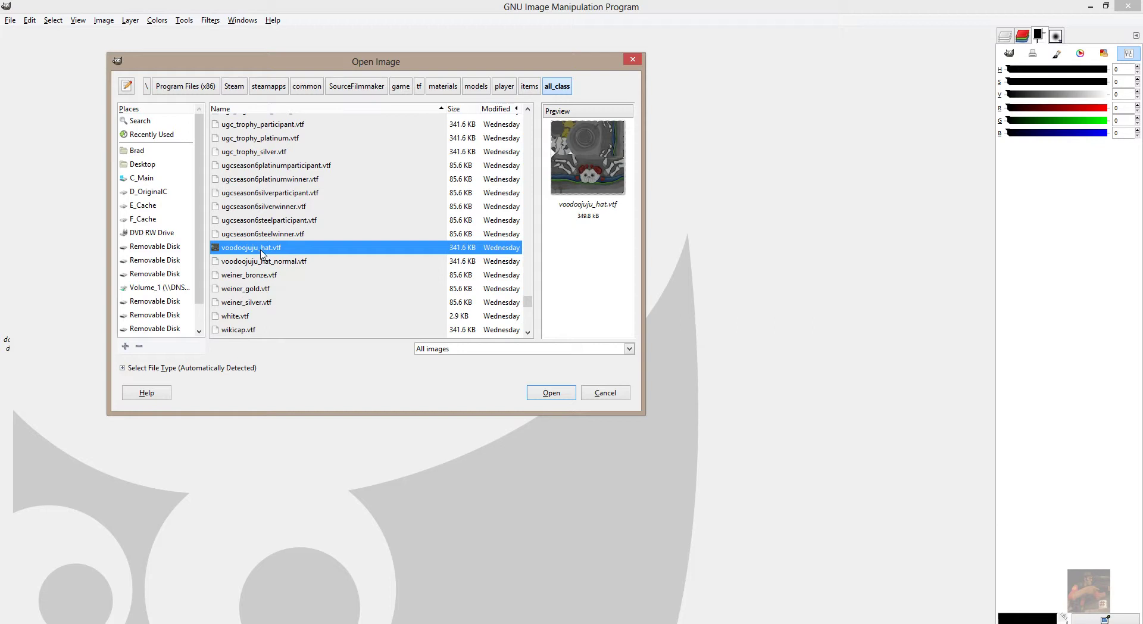
pyautogui.click(286, 263)
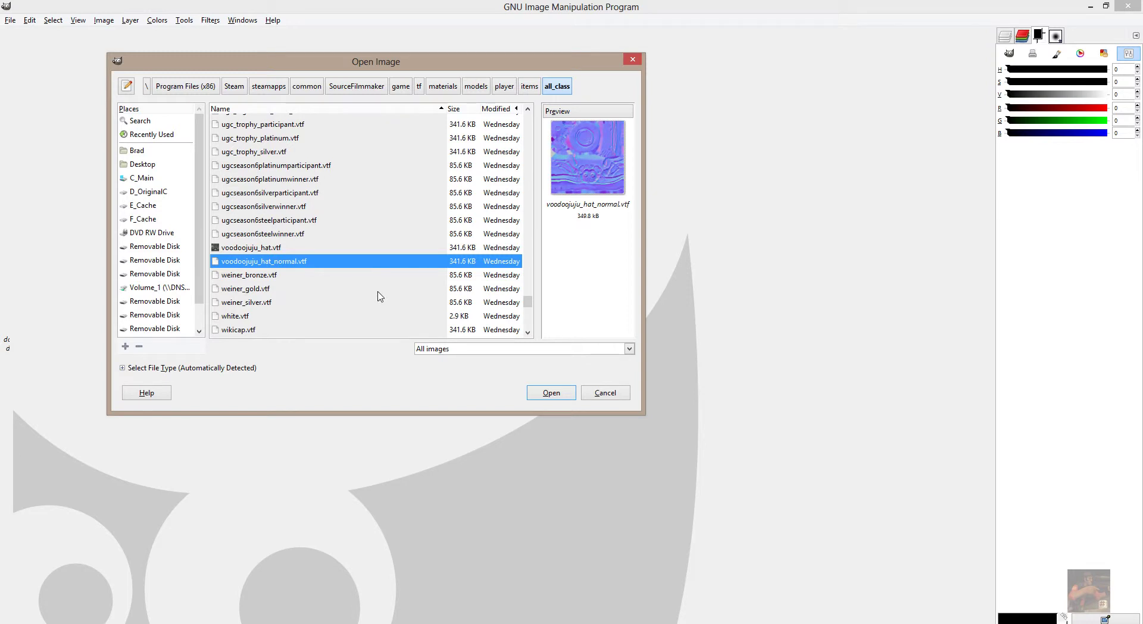
pyautogui.click(280, 250)
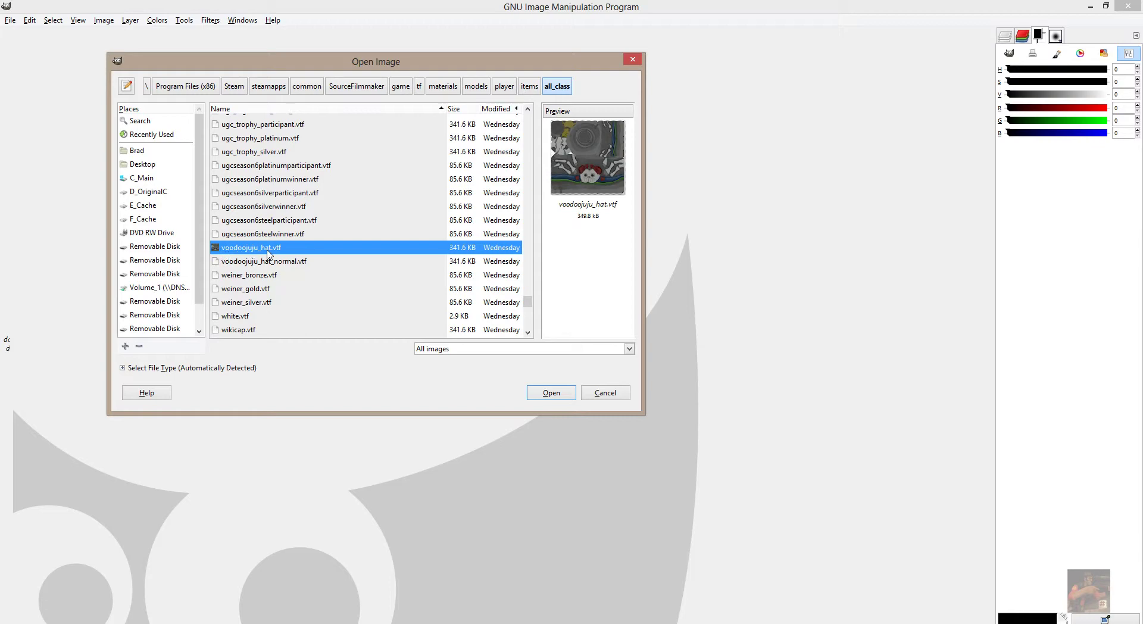
pyautogui.click(570, 396)
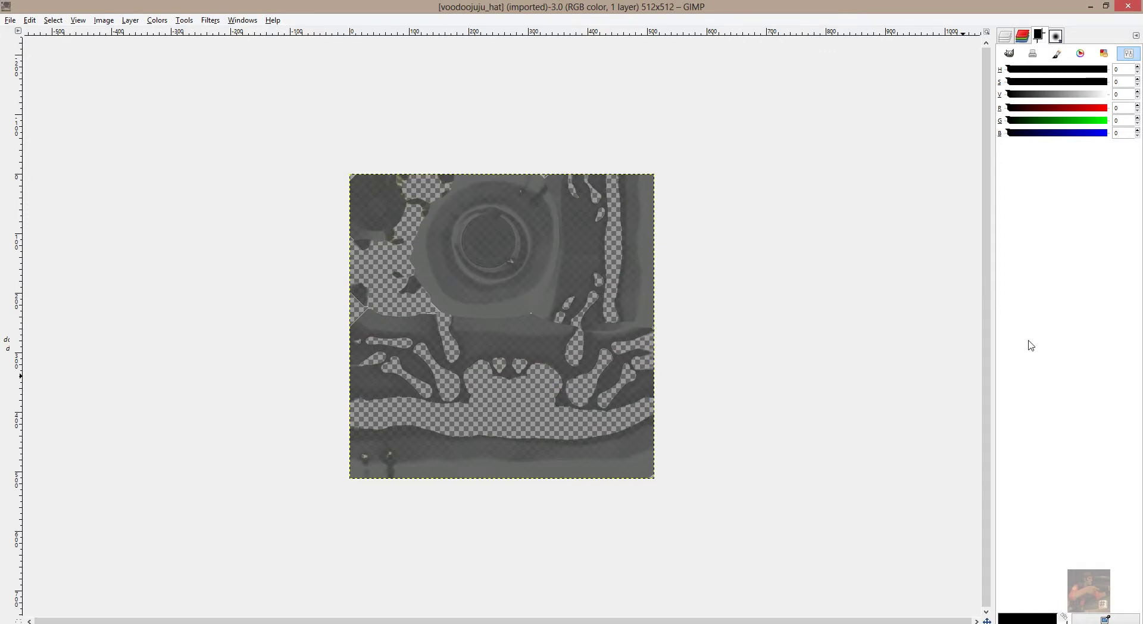
# Disable the layer mask of the voodoojuju_hat.vtf layer and make the mask the layer's edit target
pyautogui.click(1004, 38)
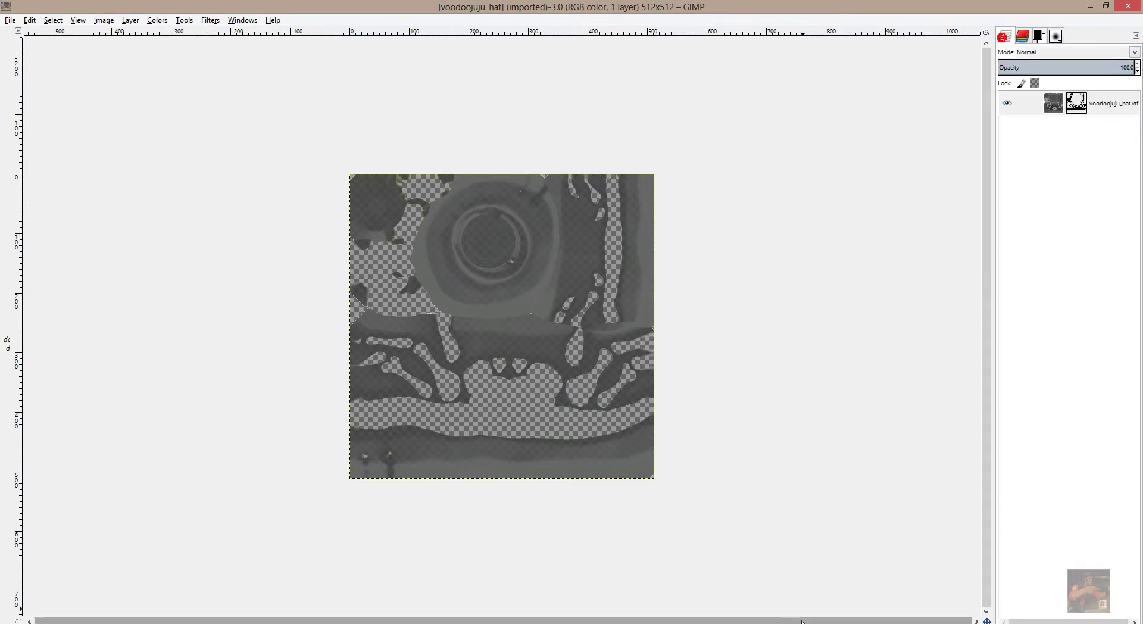
pyautogui.rightClick(1079, 107)
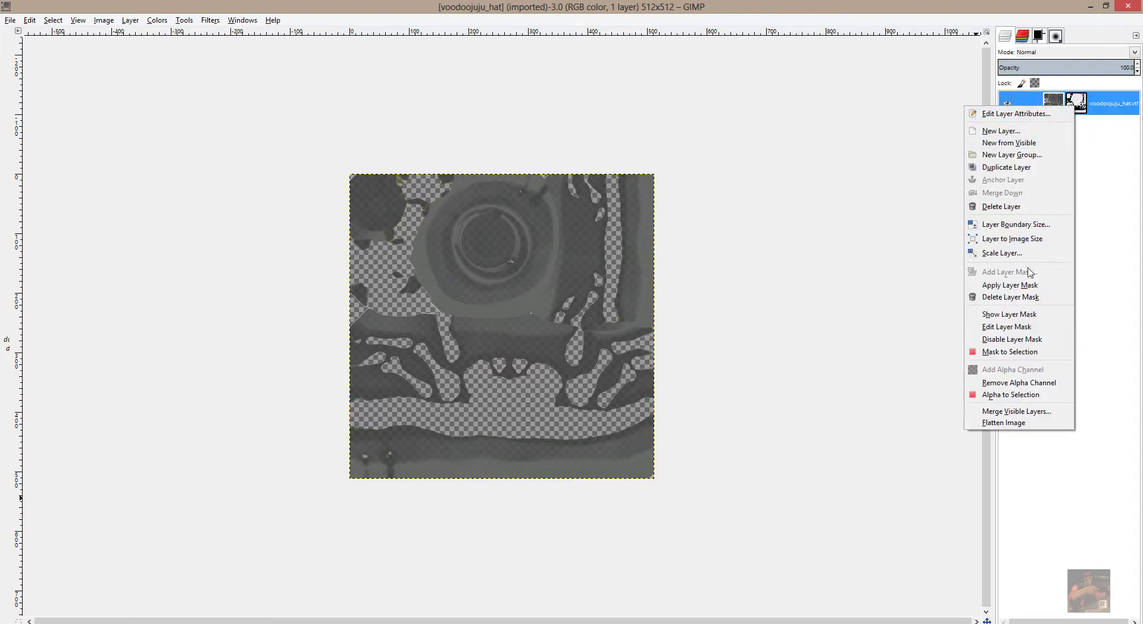
pyautogui.click(1019, 340)
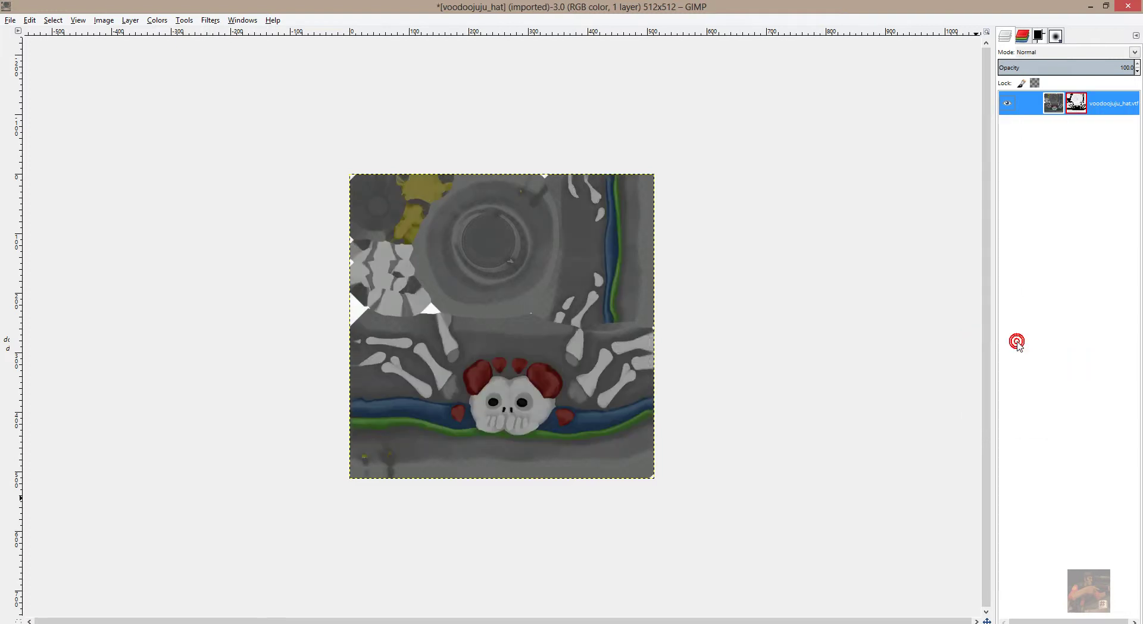
pyautogui.rightClick(1120, 109)
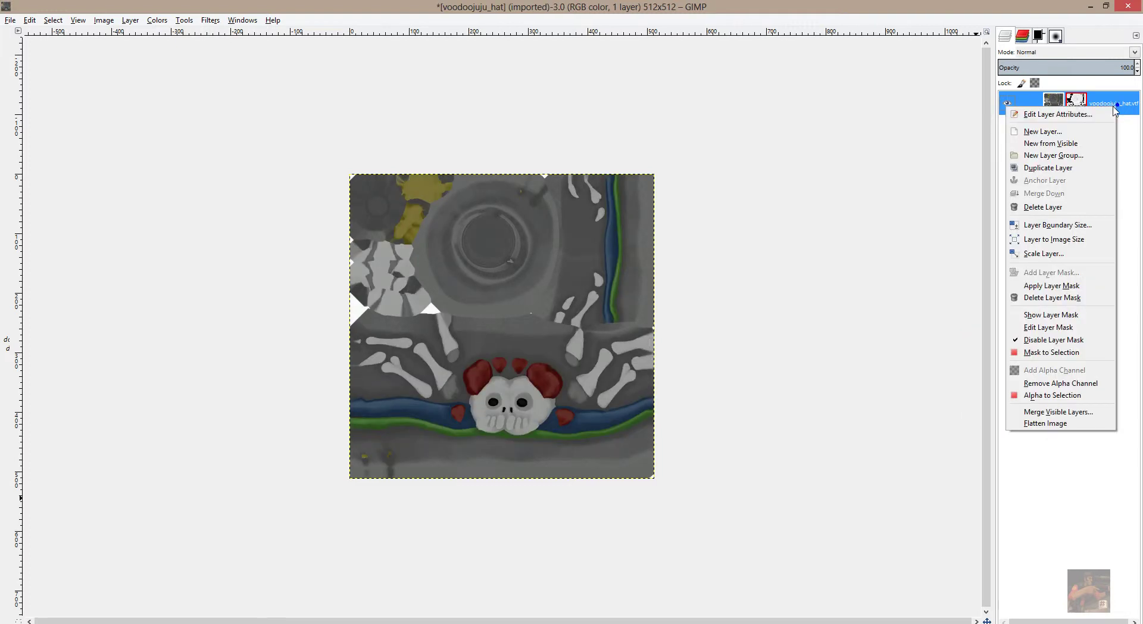
pyautogui.click(1050, 328)
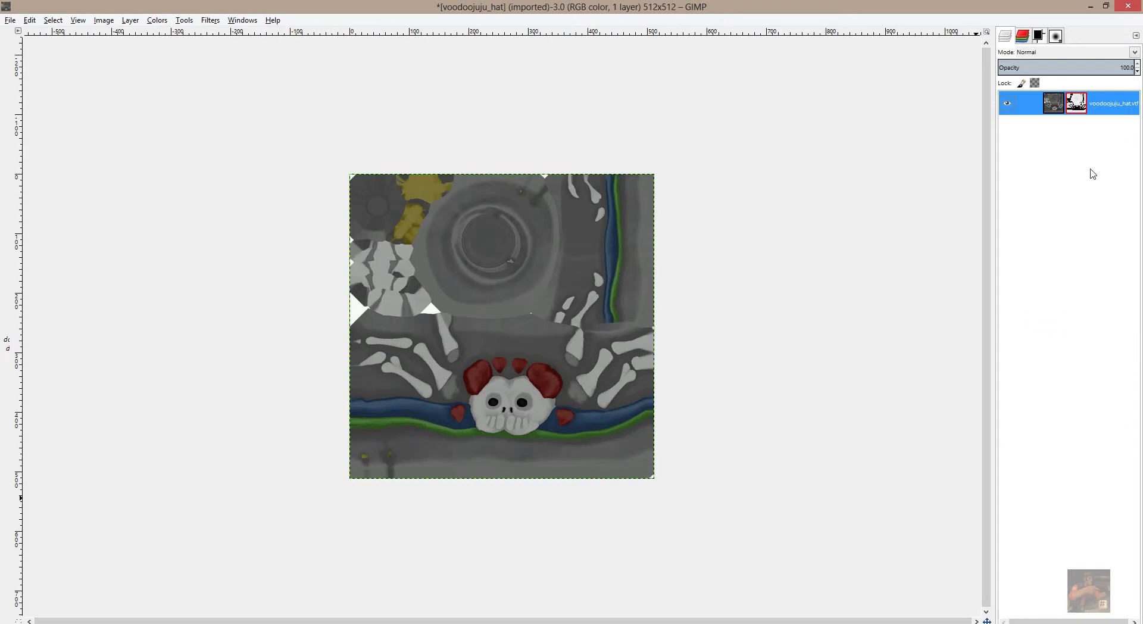
# Show the voodoojuju_hat layer mask, hide it to compare with the colour texture, and show the mask again
pyautogui.rightClick(1106, 105)
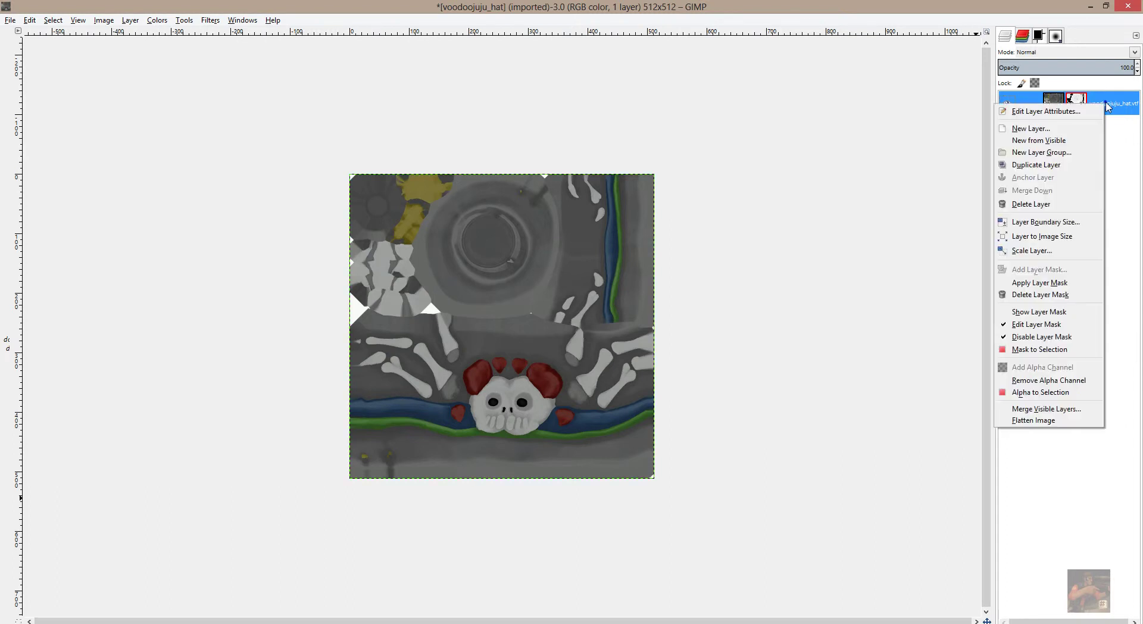
pyautogui.click(1054, 313)
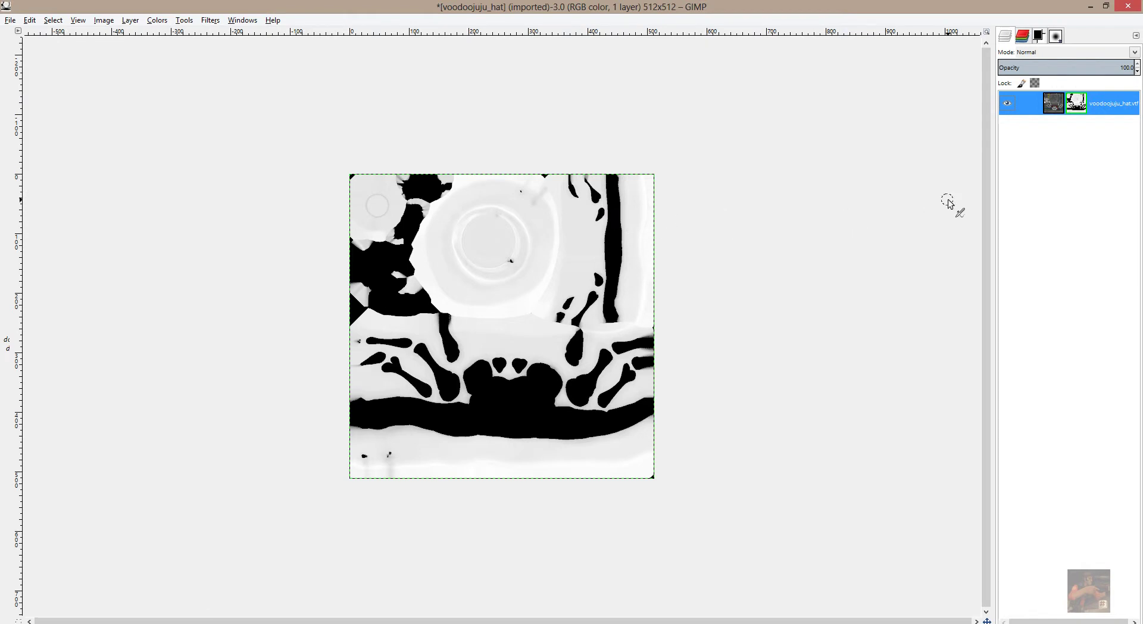
pyautogui.rightClick(1067, 110)
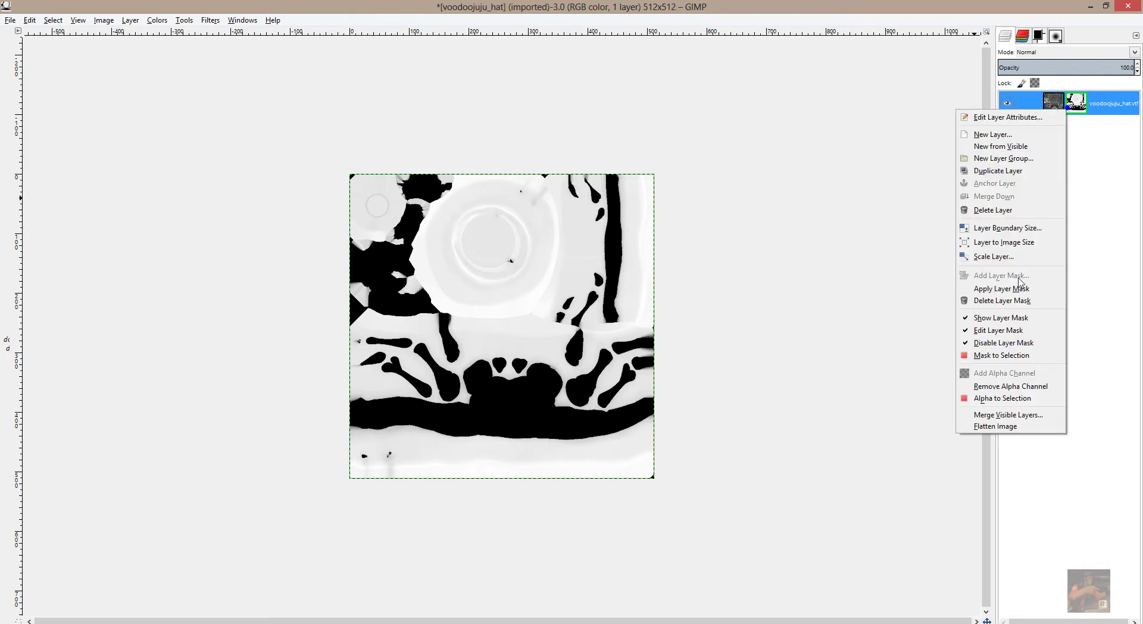
pyautogui.click(1014, 319)
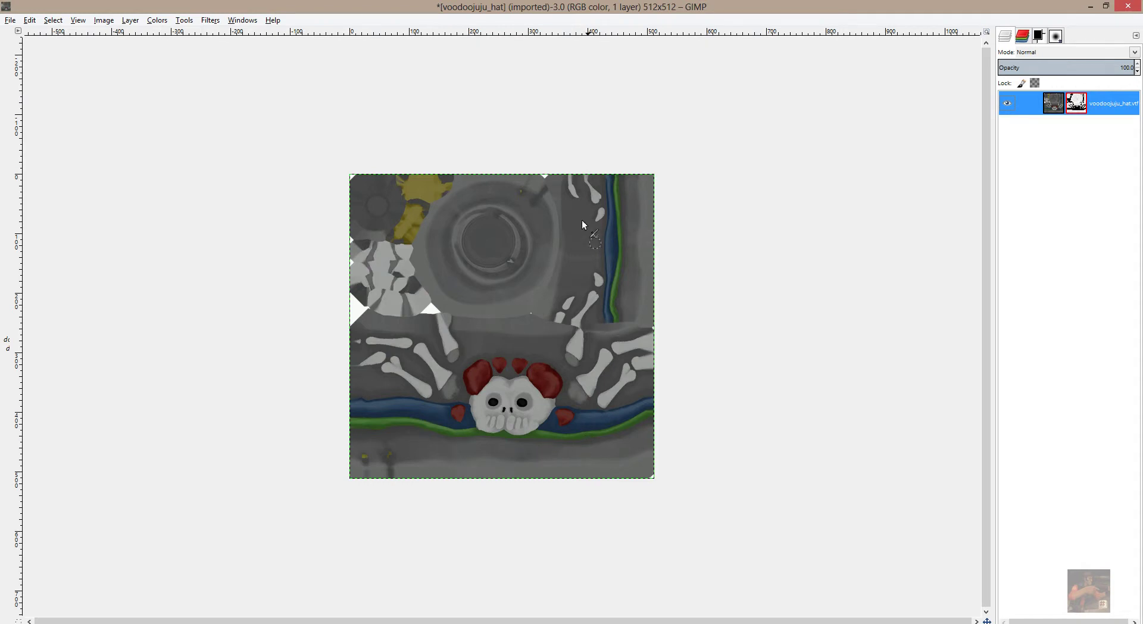
pyautogui.rightClick(1086, 105)
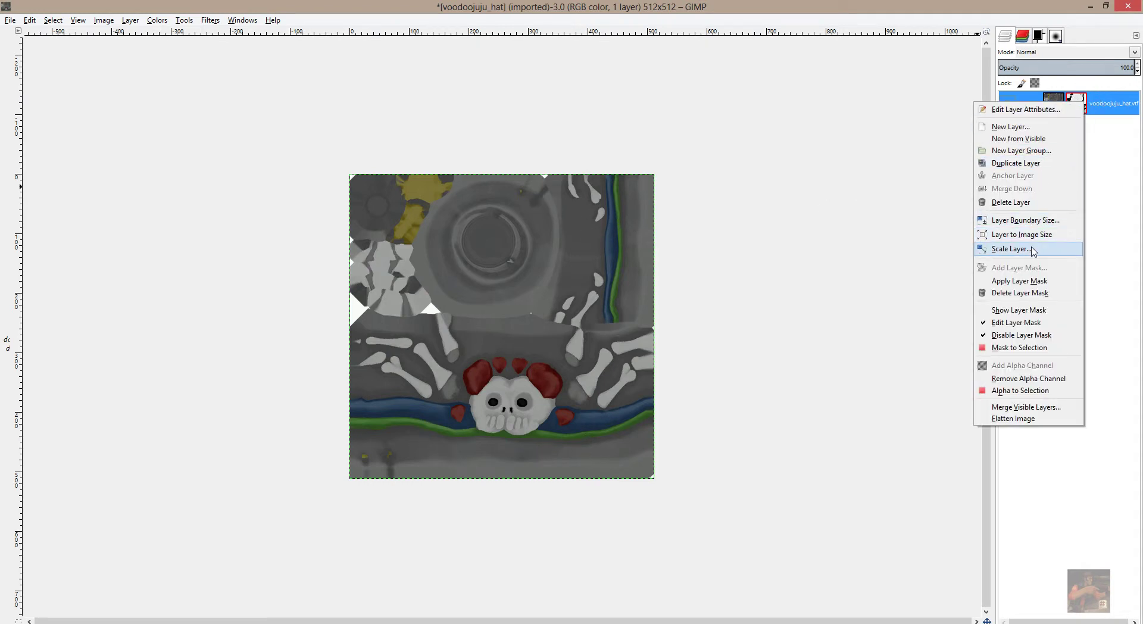
pyautogui.click(1032, 309)
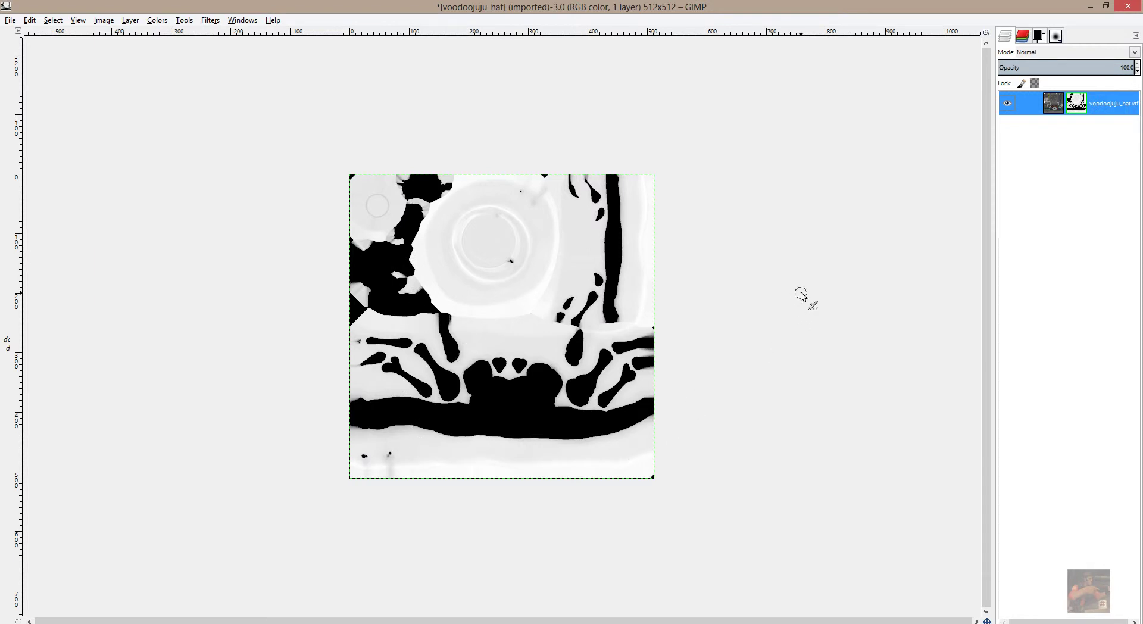
# Minimize GIMP, switch to Notepad++ and start opening a file
pyautogui.click(1091, 7)
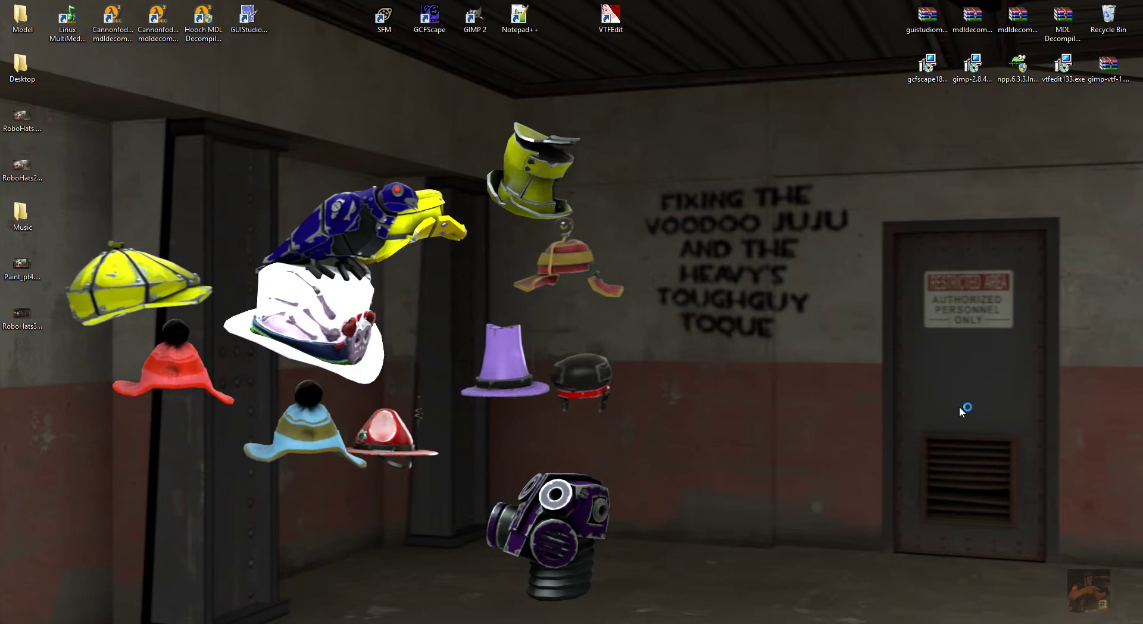
pyautogui.hotkey('alt', 'Tab')
pyautogui.click(193, 58)
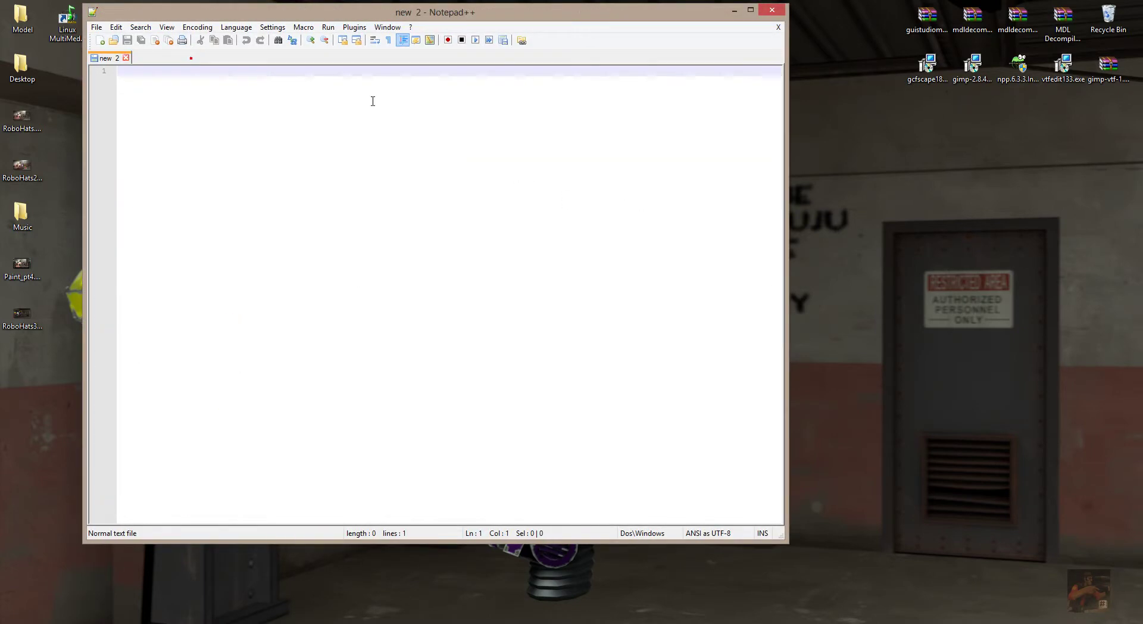
pyautogui.click(97, 27)
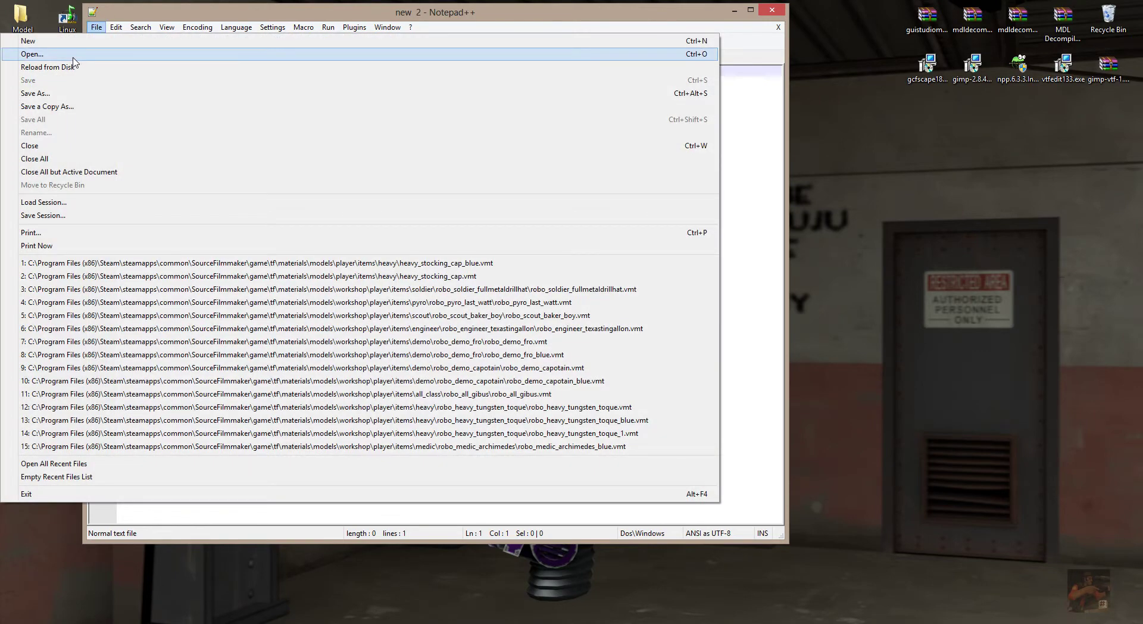
pyautogui.click(100, 52)
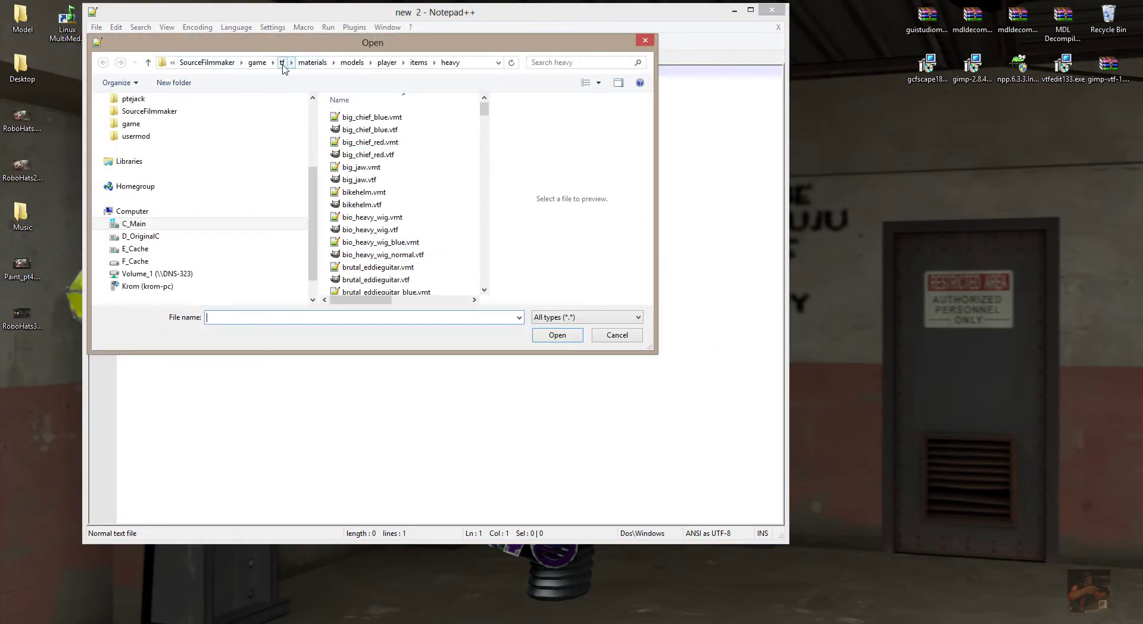
# Browse up to the tf folder and into materials\models\player
pyautogui.click(282, 63)
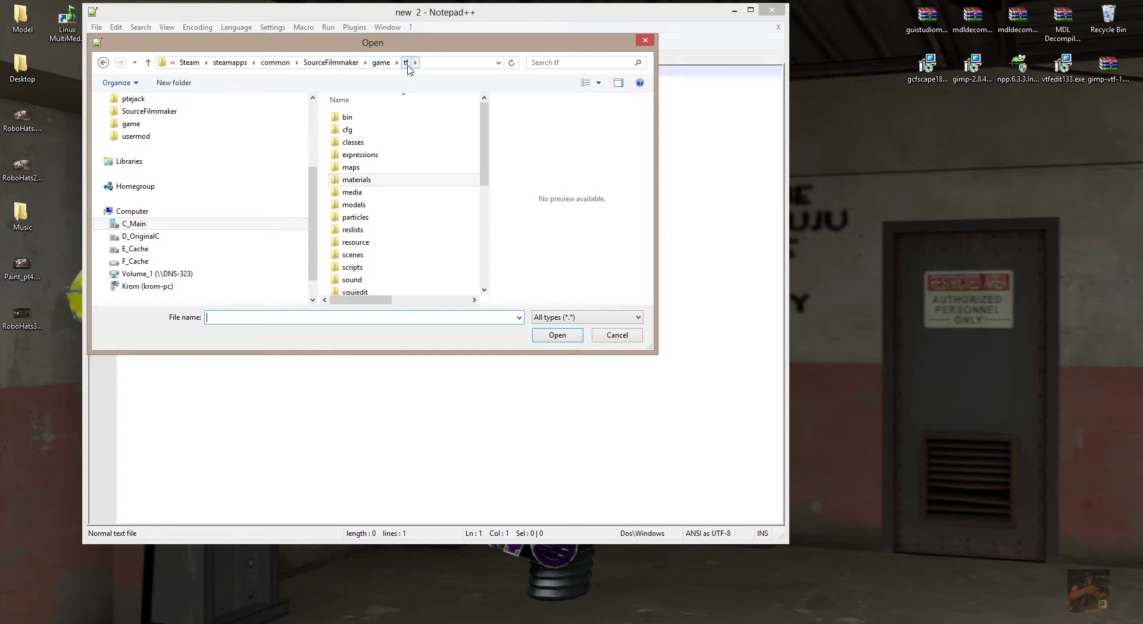
pyautogui.click(374, 183)
pyautogui.doubleClick(374, 182)
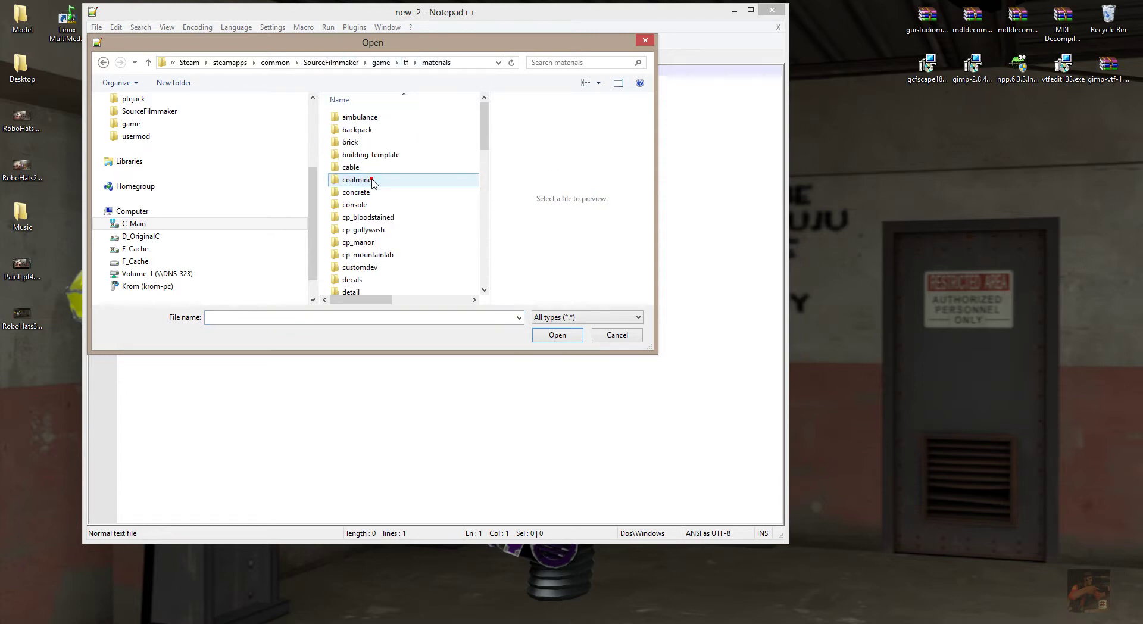
pyautogui.scroll(-2, 372, 265)
pyautogui.scroll(-2, 374, 268)
pyautogui.doubleClick(374, 276)
pyautogui.scroll(-4, 387, 168)
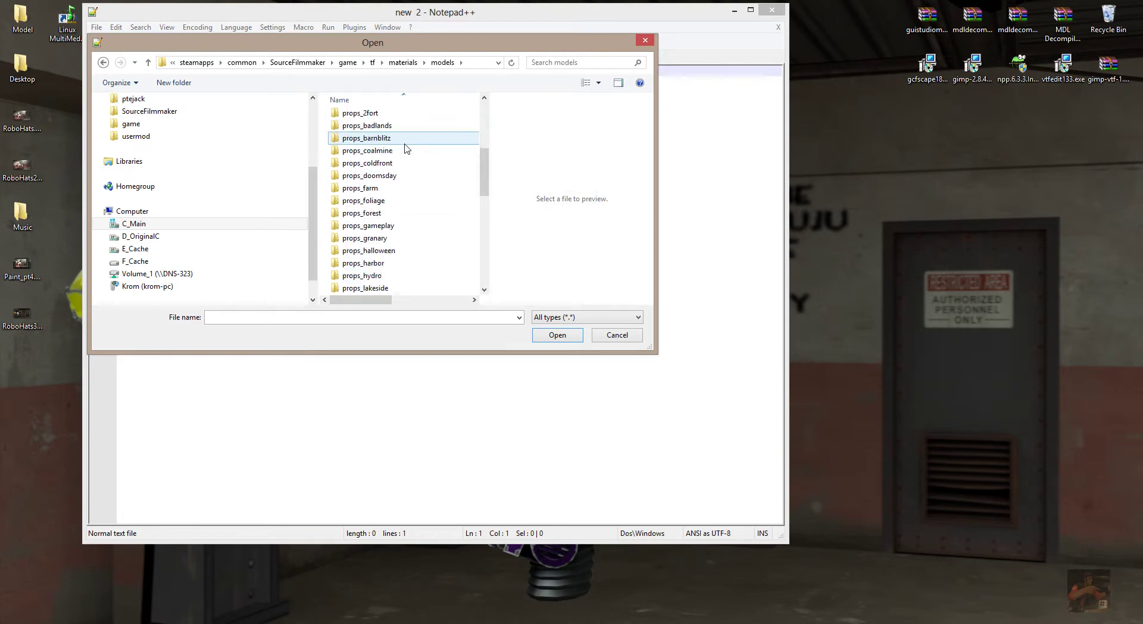
pyautogui.scroll(2, 403, 161)
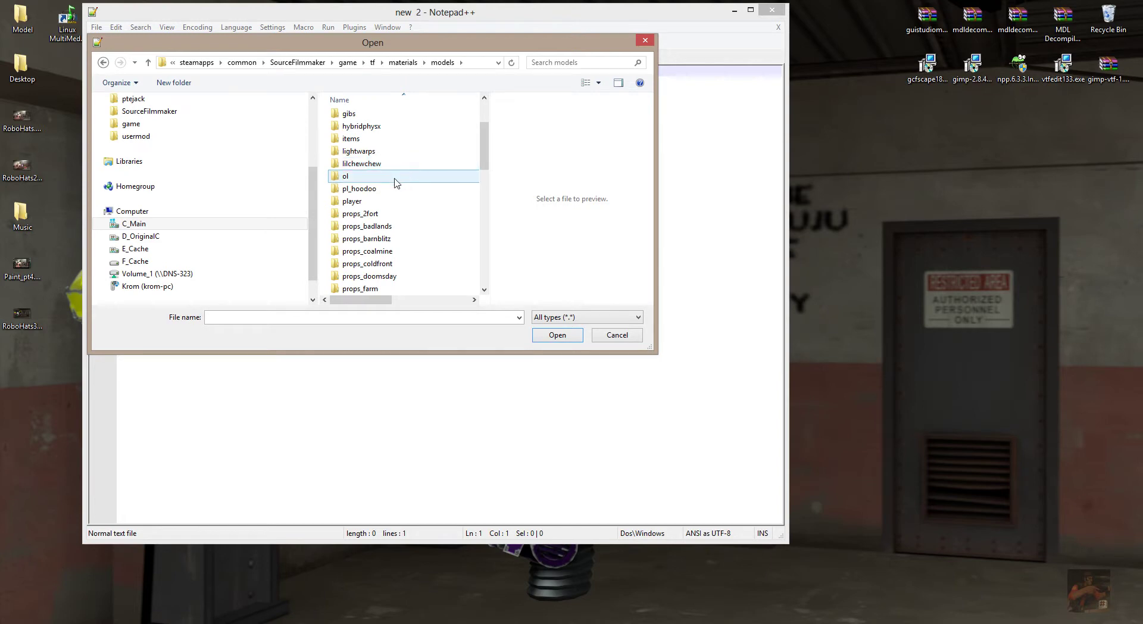
pyautogui.doubleClick(387, 205)
pyautogui.click(383, 196)
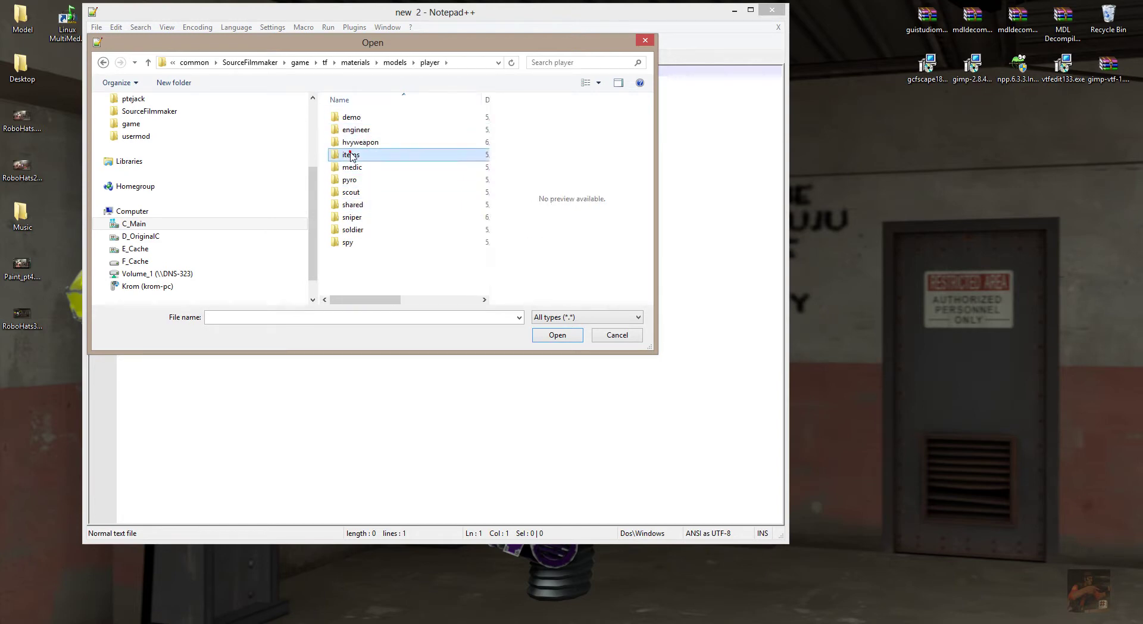
# Browse to items\all_class and open voodoojuju_hat.vmt
pyautogui.doubleClick(351, 154)
pyautogui.click(359, 119)
pyautogui.doubleClick(358, 118)
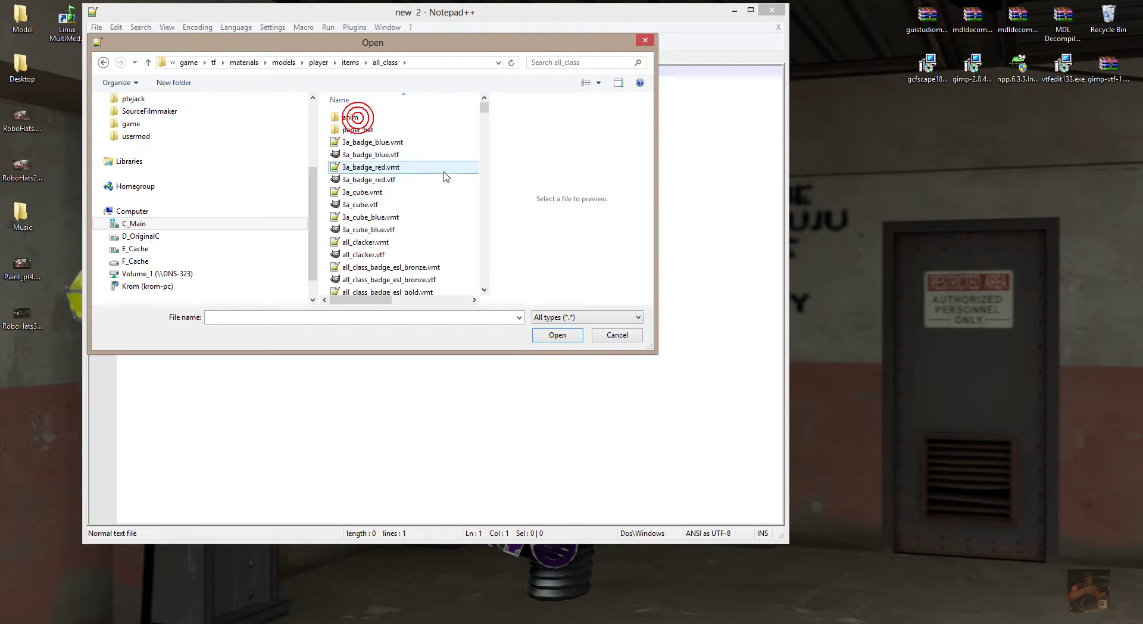
pyautogui.scroll(-8, 449, 174)
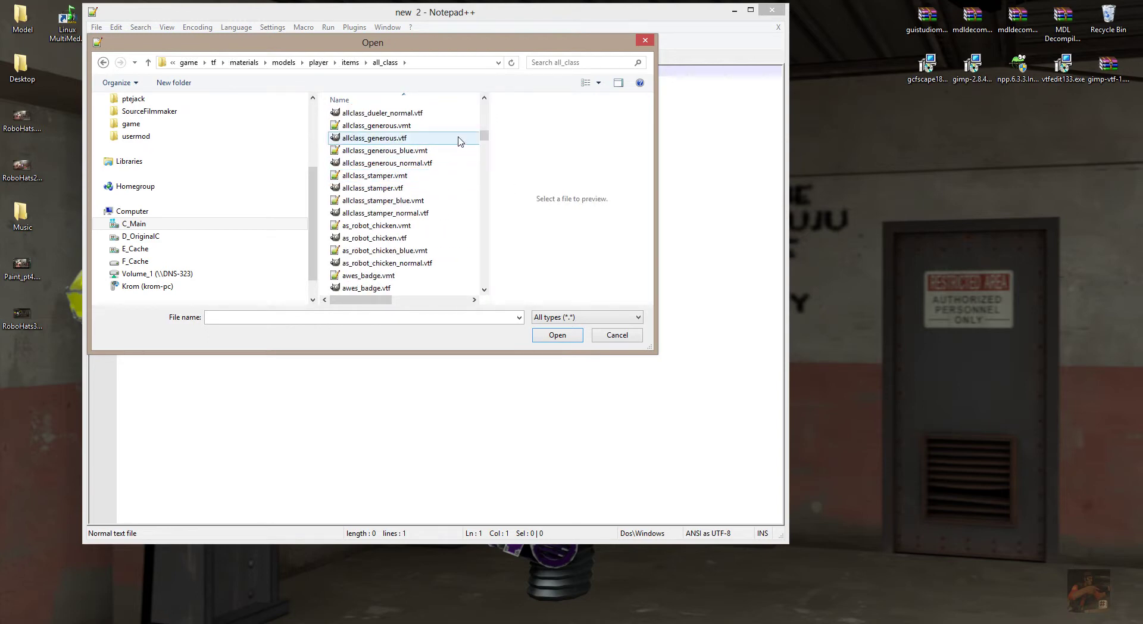
pyautogui.moveTo(485, 138); pyautogui.dragTo(484, 266)
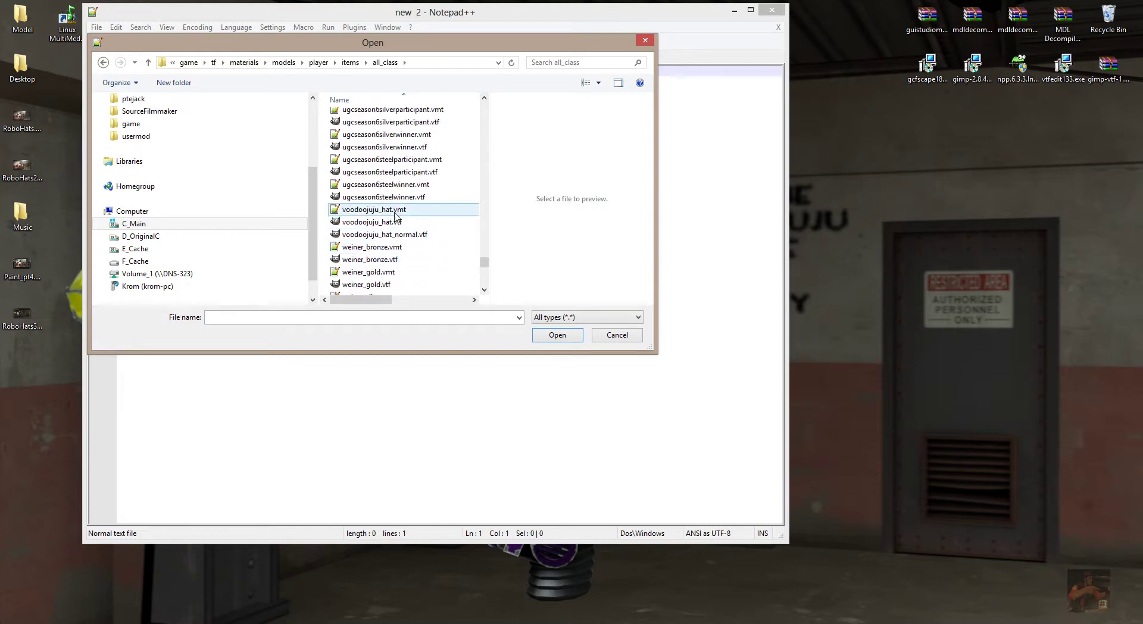
pyautogui.doubleClick(396, 211)
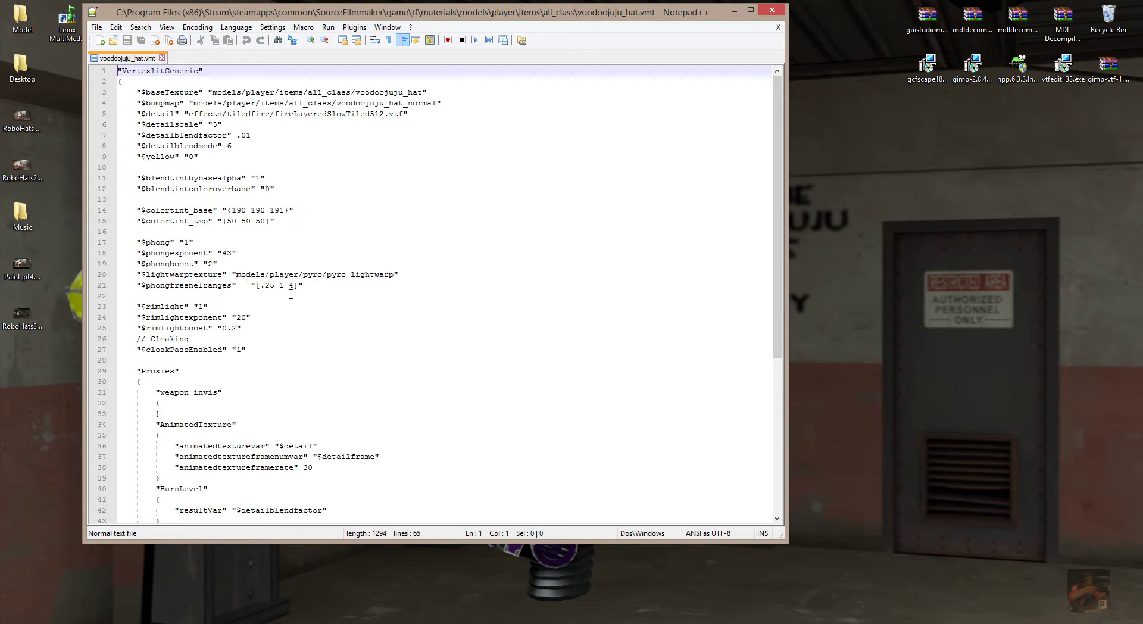
# Set $colortint_tmp to "[0 0 0]" in voodoojuju_hat.vmt and save the file
pyautogui.scroll(-8, 259, 355)
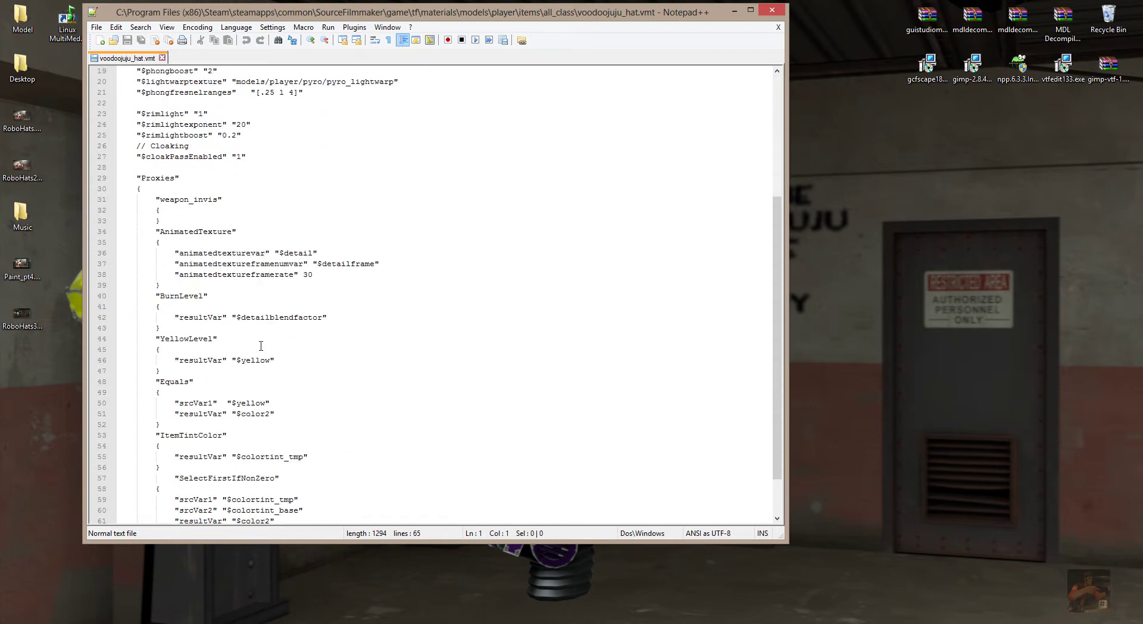
pyautogui.scroll(8, 261, 336)
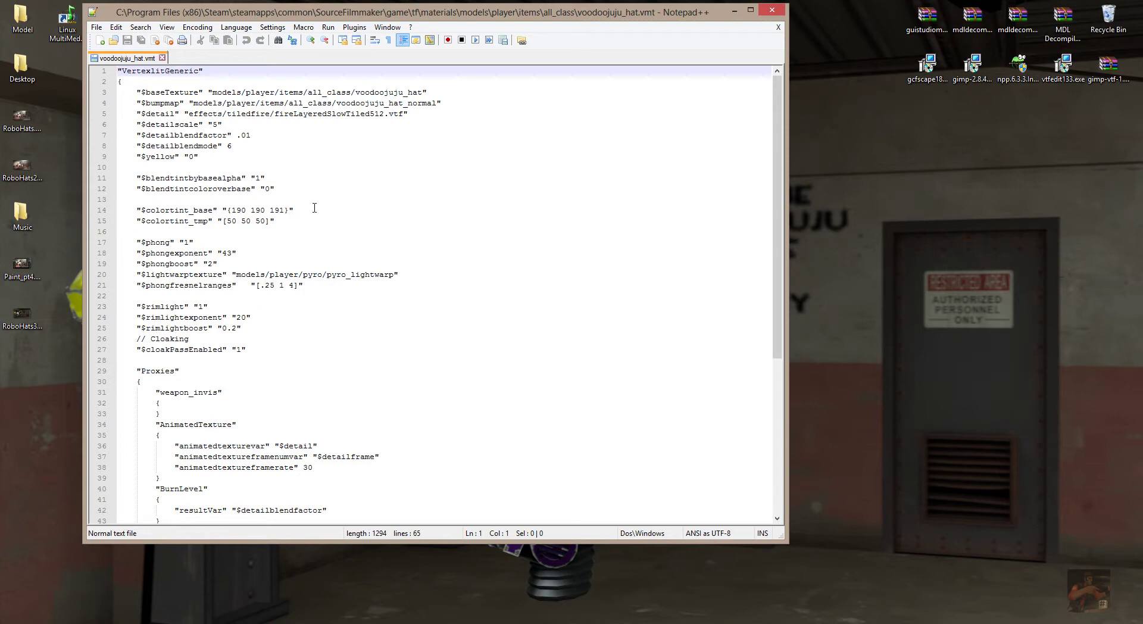
pyautogui.click(228, 223)
pyautogui.doubleClick(233, 222)
pyautogui.write('0')
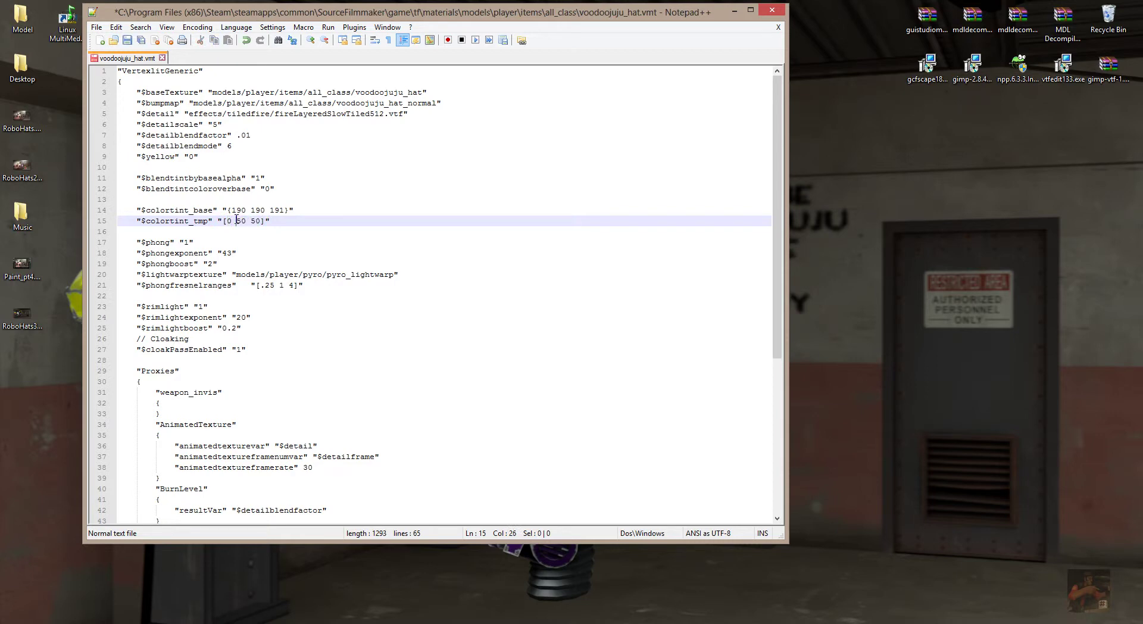
pyautogui.doubleClick(239, 221)
pyautogui.write('0')
pyautogui.hotkey('shift', 'Right')
pyautogui.hotkey('shift', 'Right')
pyautogui.write('0')
pyautogui.click(97, 28)
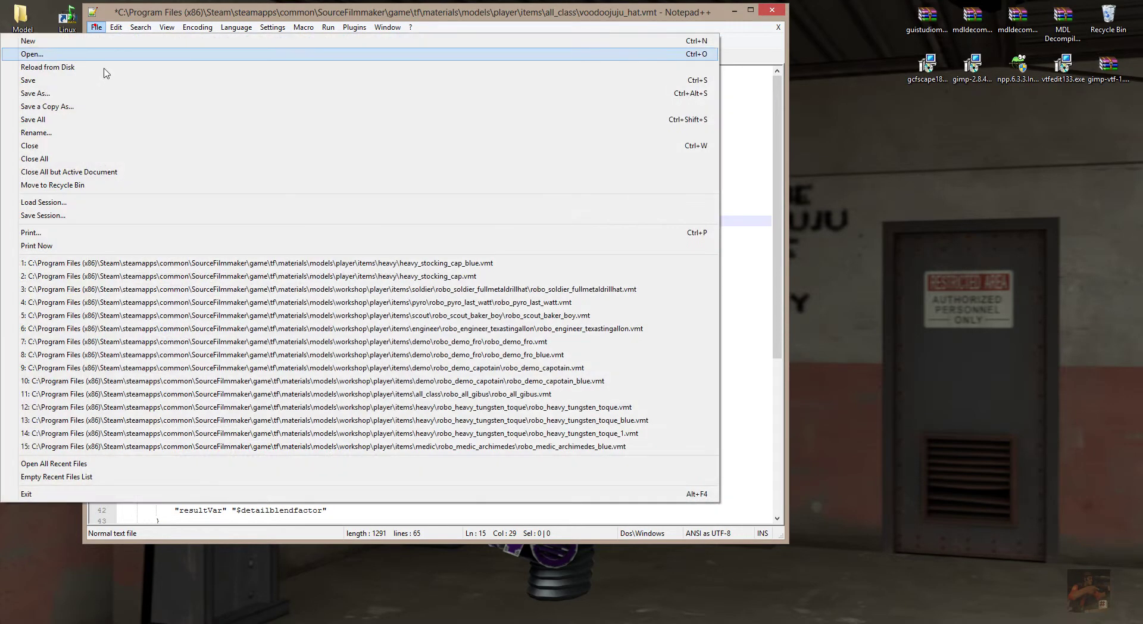
pyautogui.click(64, 83)
pyautogui.click(864, 291)
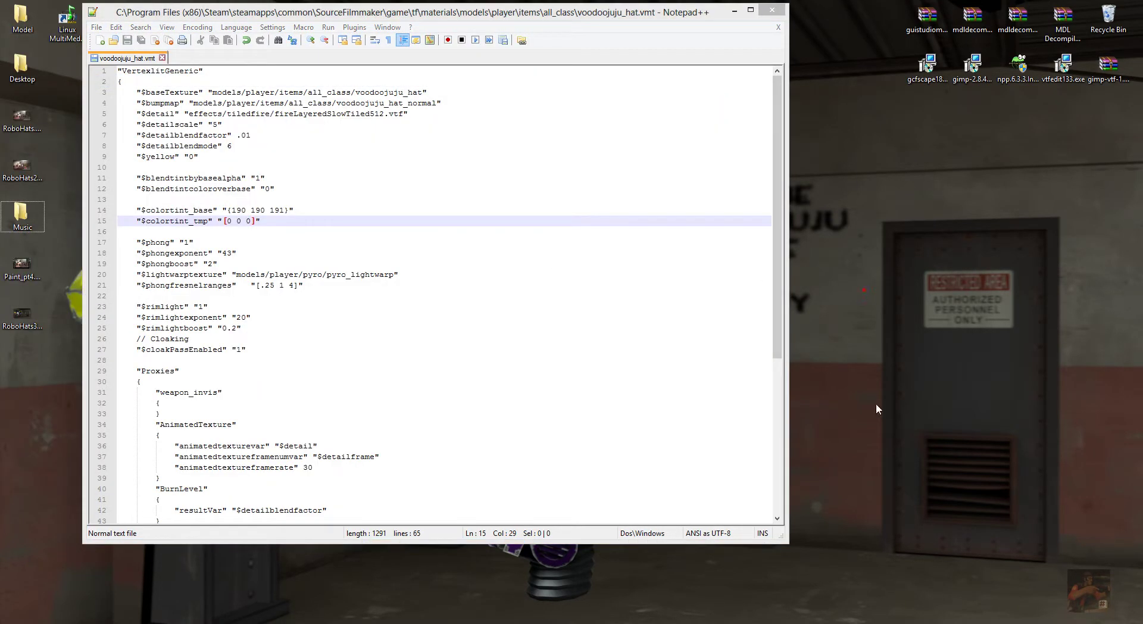
# Switch to Source Filmmaker, run mat_reloadallmaterials in the console and return to the primary viewport
pyautogui.click(950, 623)
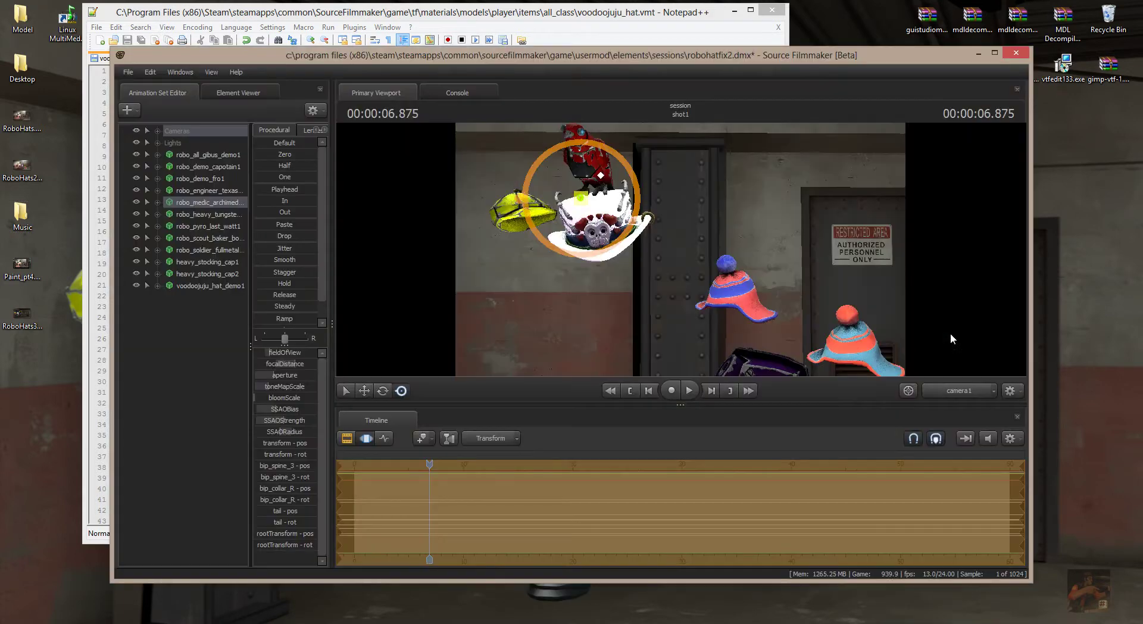
pyautogui.click(470, 90)
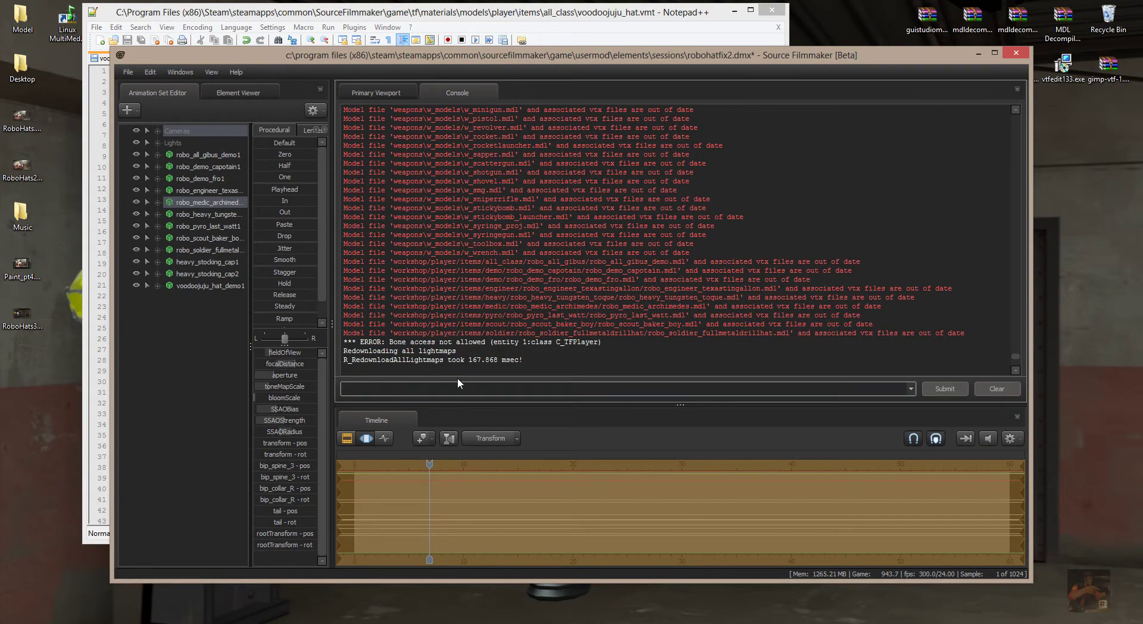
pyautogui.write('may')
pyautogui.press('BackSpace')
pyautogui.write('t')
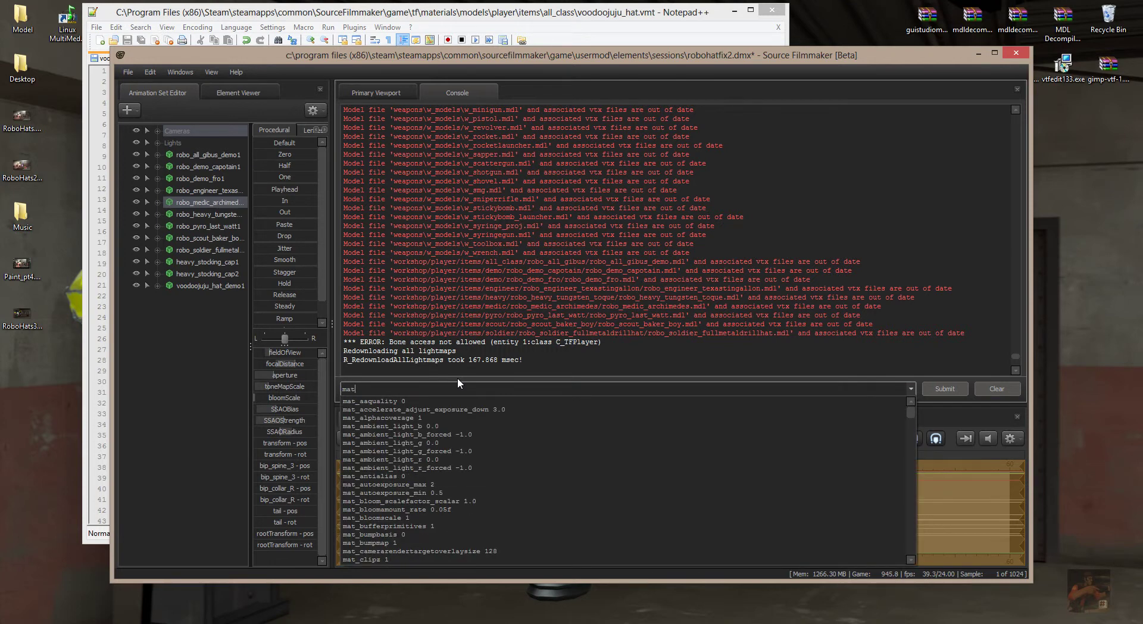
pyautogui.write('_reloa')
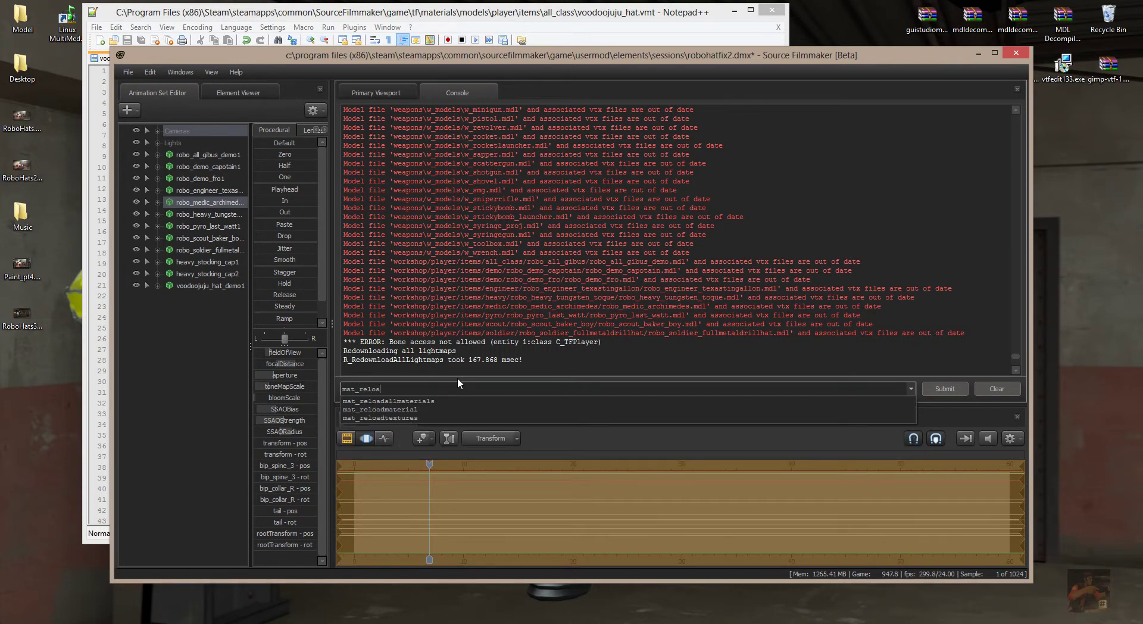
pyautogui.write('dallmaterials')
pyautogui.press('Return')
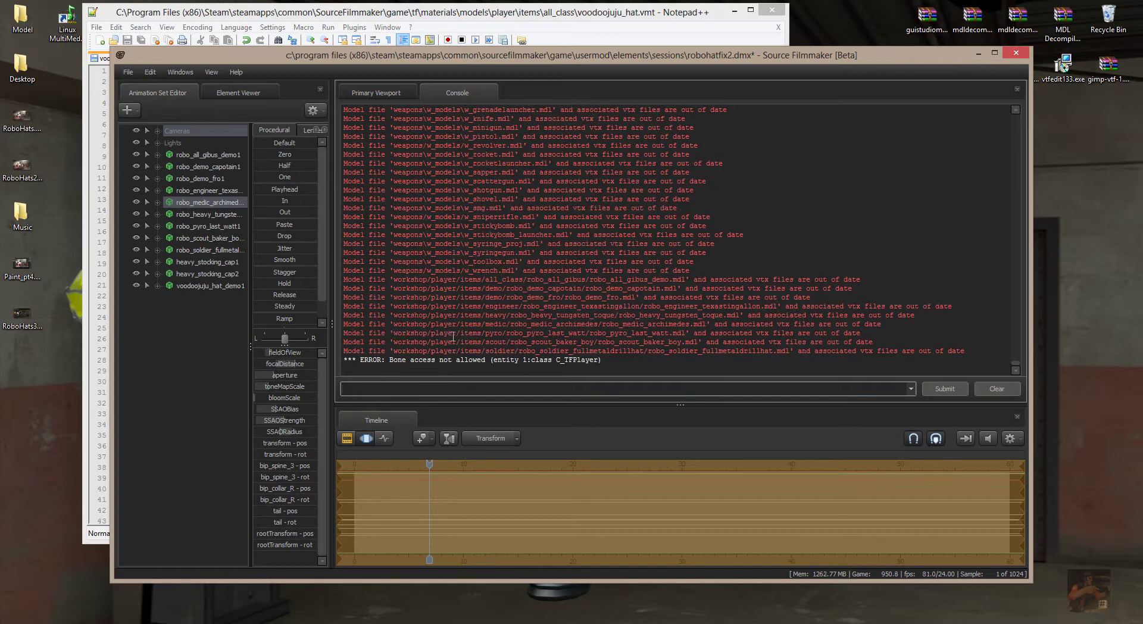
pyautogui.click(372, 88)
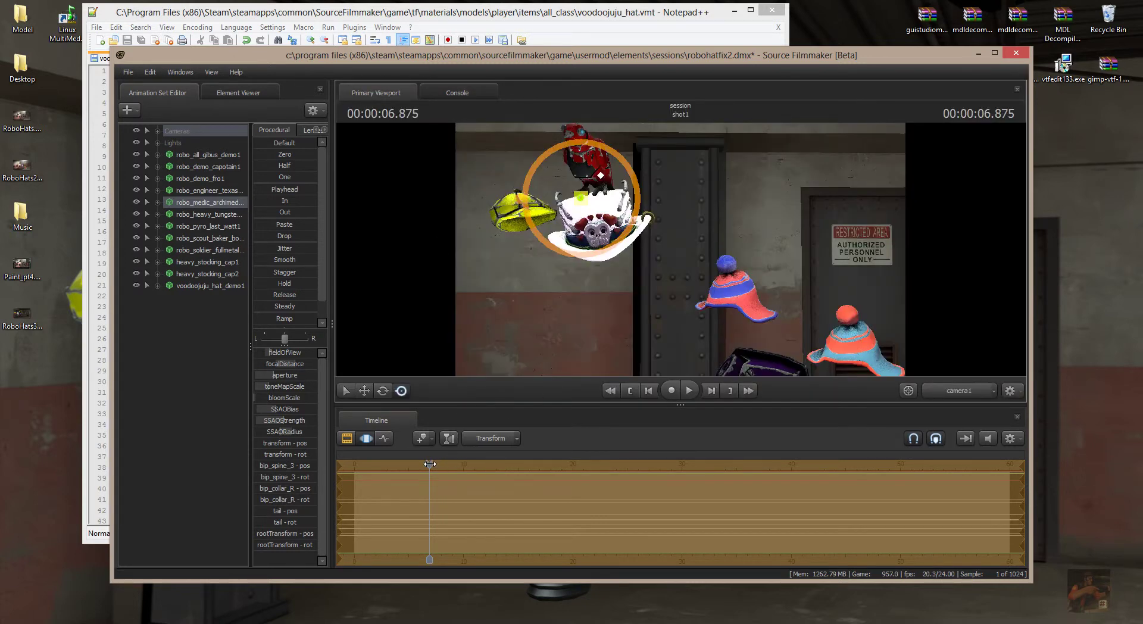
# Move the playhead to 00:00:09.500 and examine the Voodoo Juju hat's new tint from another camera angle
pyautogui.moveTo(432, 463); pyautogui.dragTo(458, 464)
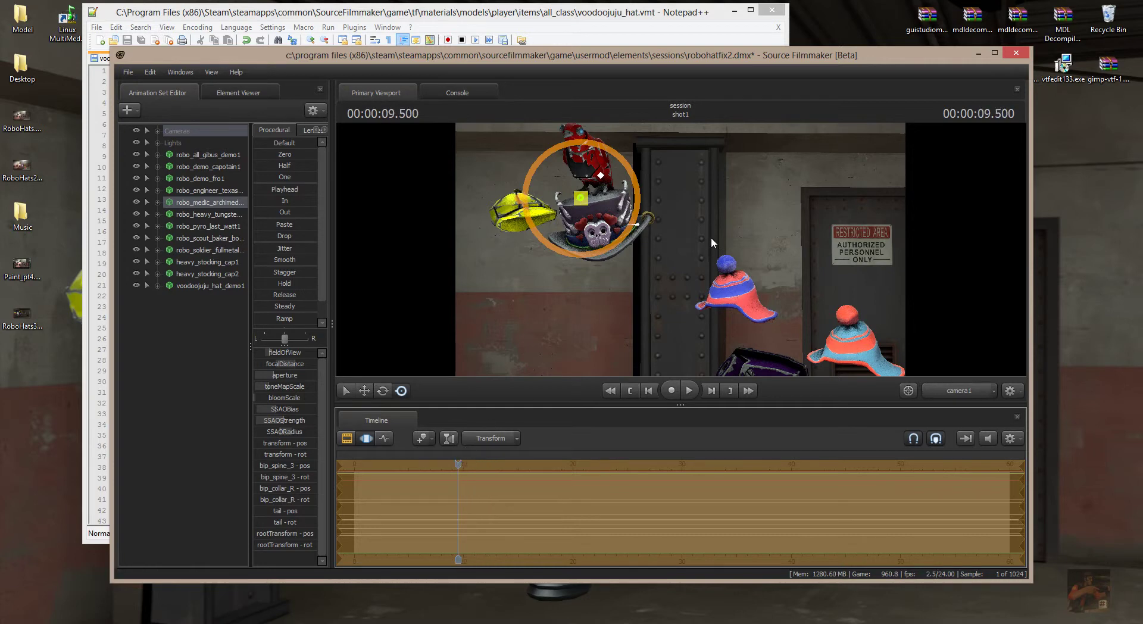
pyautogui.moveTo(712, 238); pyautogui.dragTo(774, 273)
pyautogui.moveTo(763, 232); pyautogui.dragTo(682, 238)
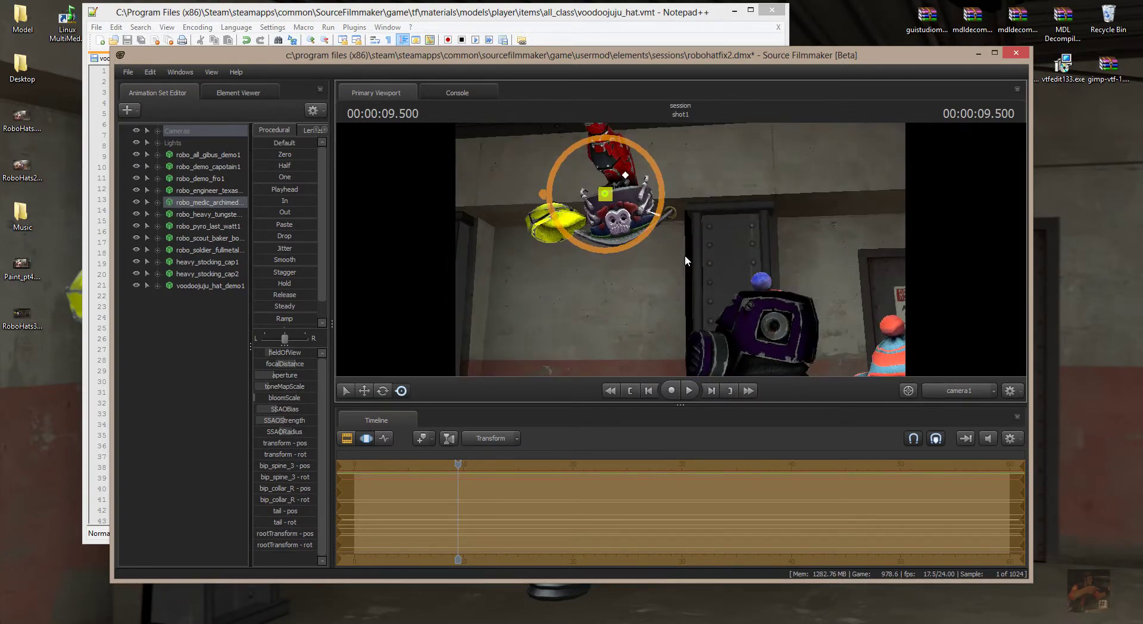
# Switch to Notepad++ and select the three RGB numbers of $colortint_base in voodoojuju_hat.vmt
pyautogui.hotkey('alt', 'Tab')
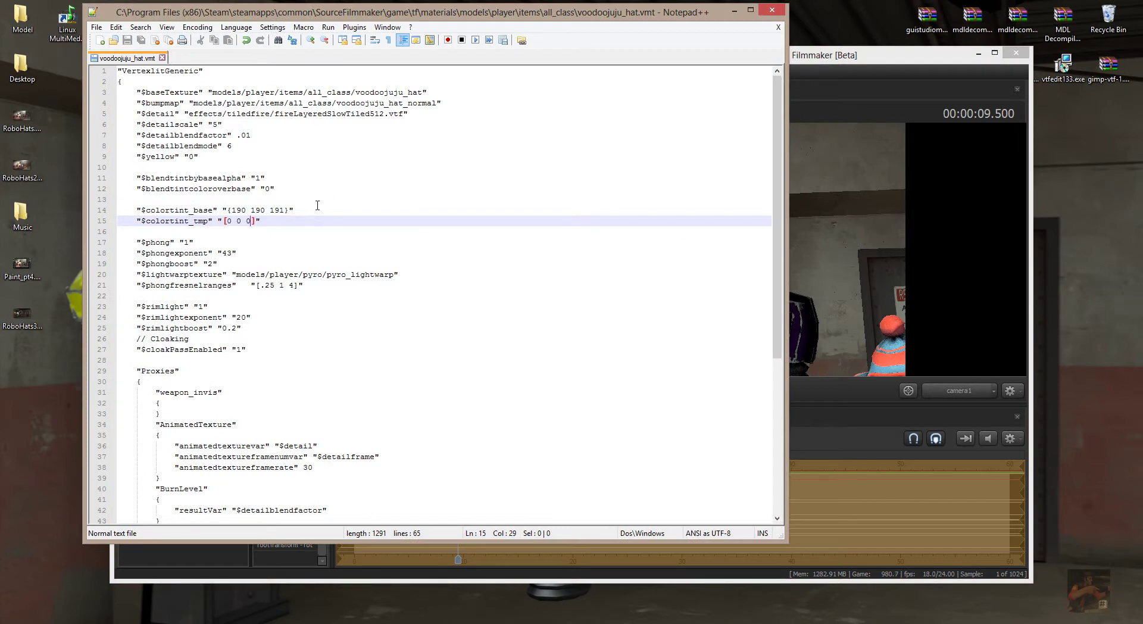
pyautogui.doubleClick(233, 210)
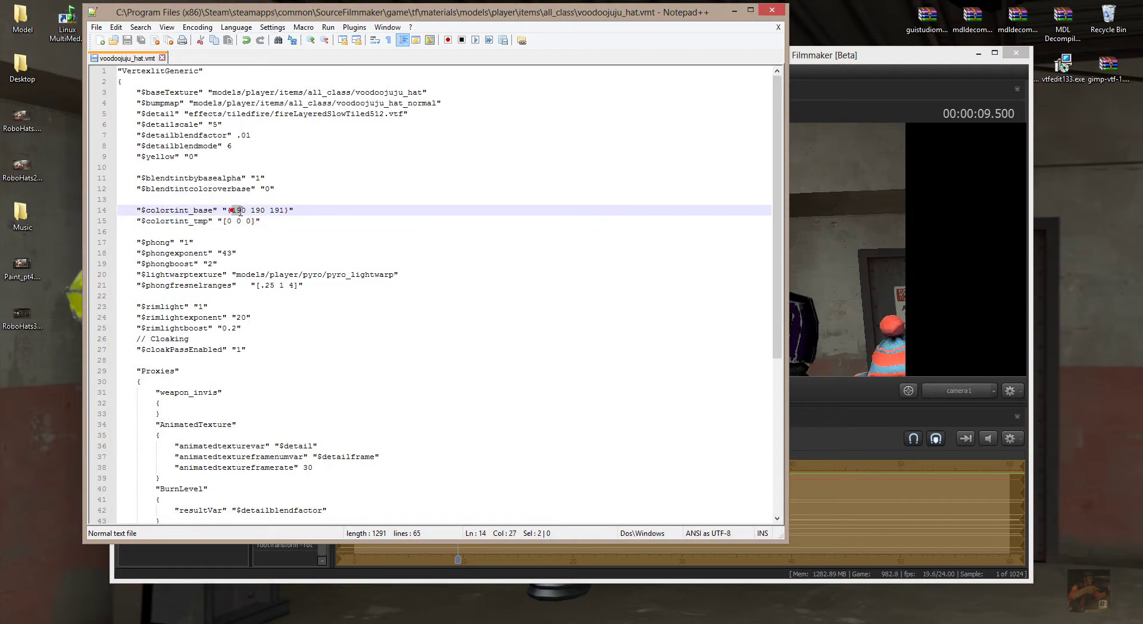
pyautogui.keyDown('shift'); pyautogui.click(284, 210); pyautogui.keyUp('shift')
# Switch to GIMP, pick a dark blue foreground color of RGB 4, 2, 110, and display its numeric values
pyautogui.click(592, 622)
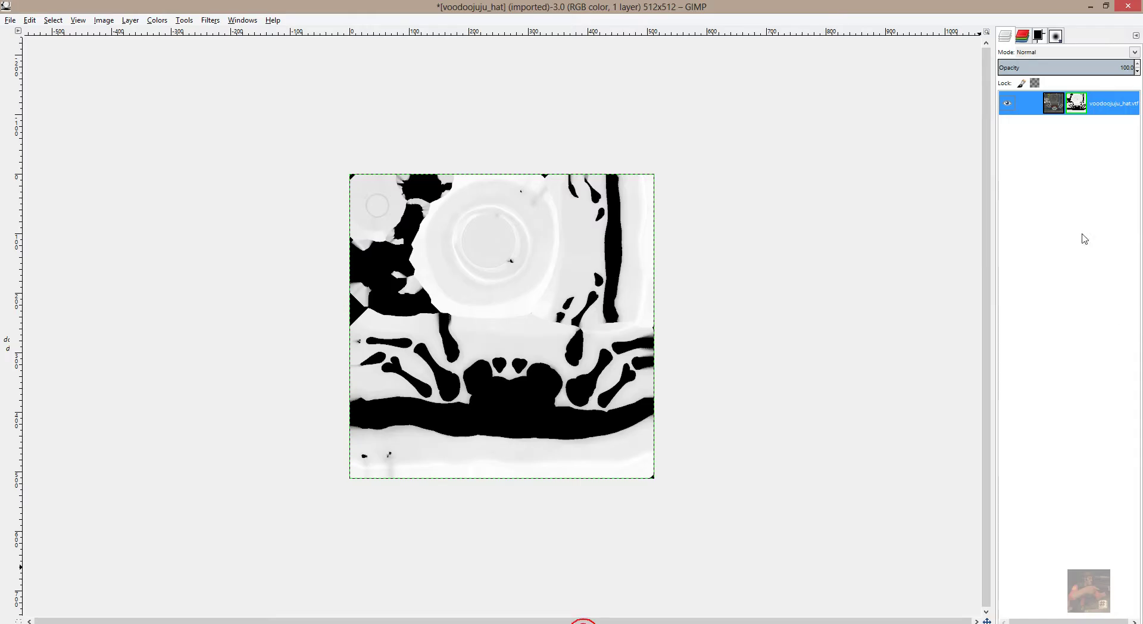
pyautogui.click(1038, 36)
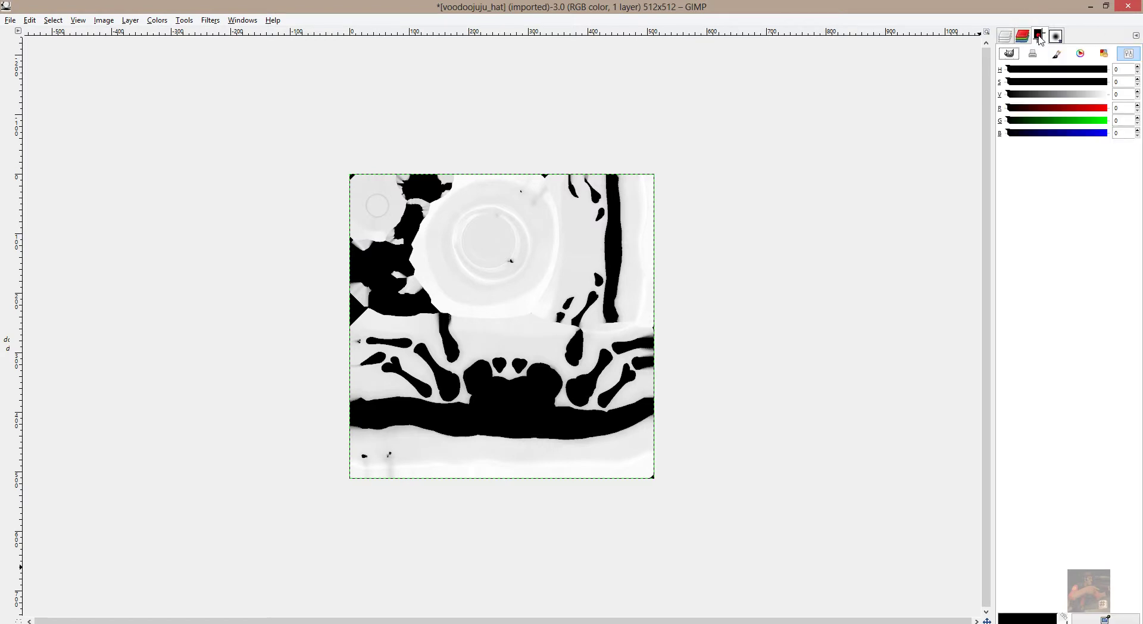
pyautogui.click(1007, 54)
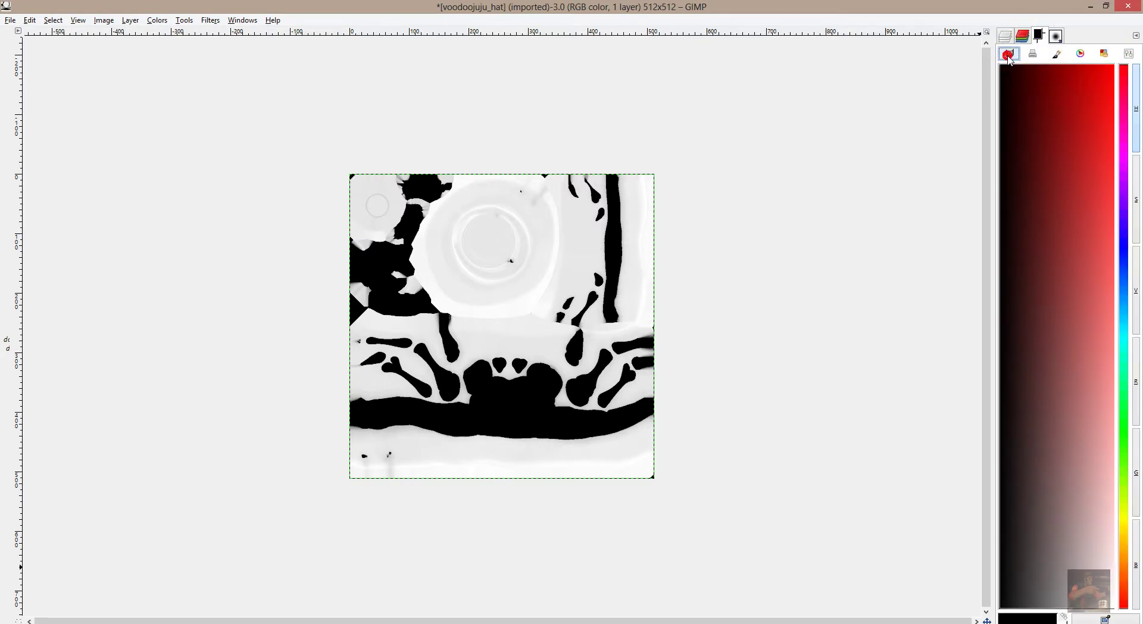
pyautogui.click(1124, 245)
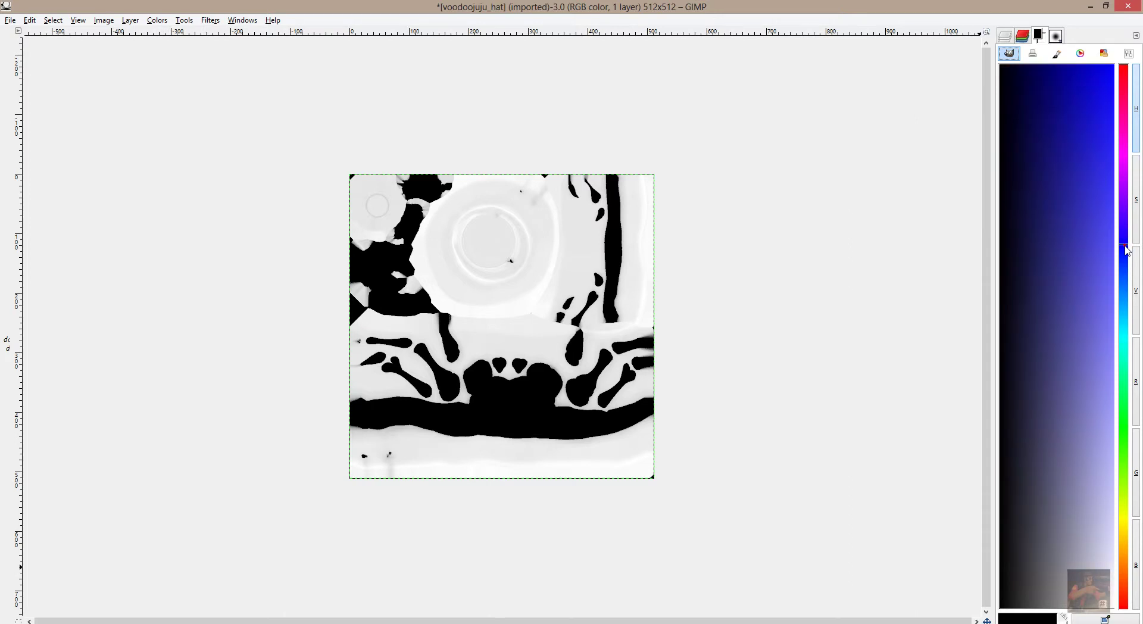
pyautogui.click(1050, 75)
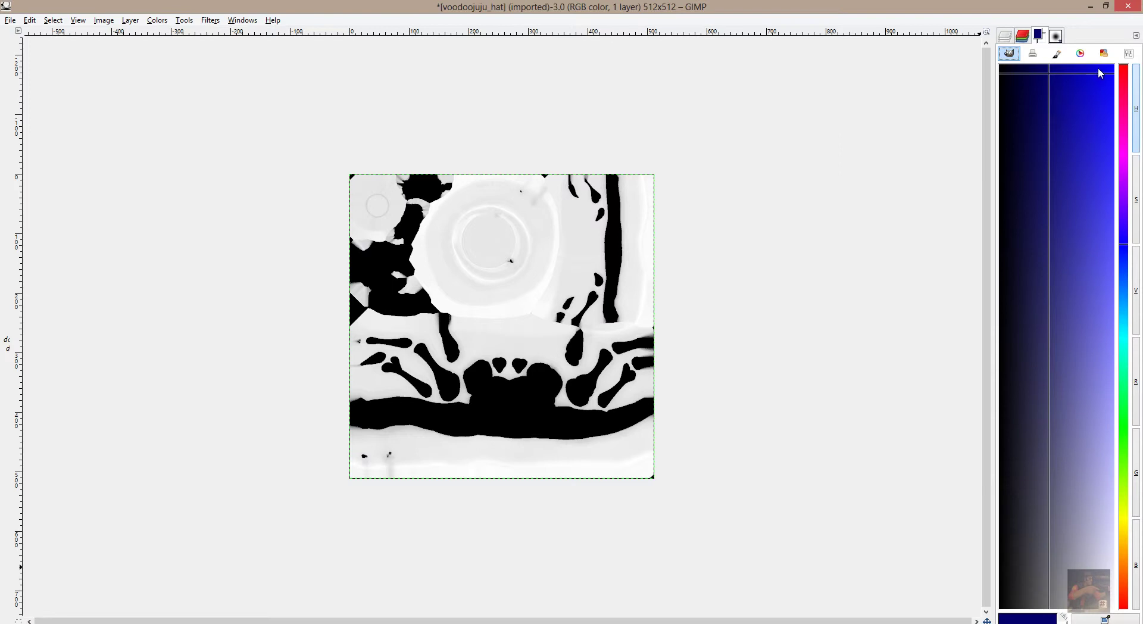
pyautogui.click(1128, 54)
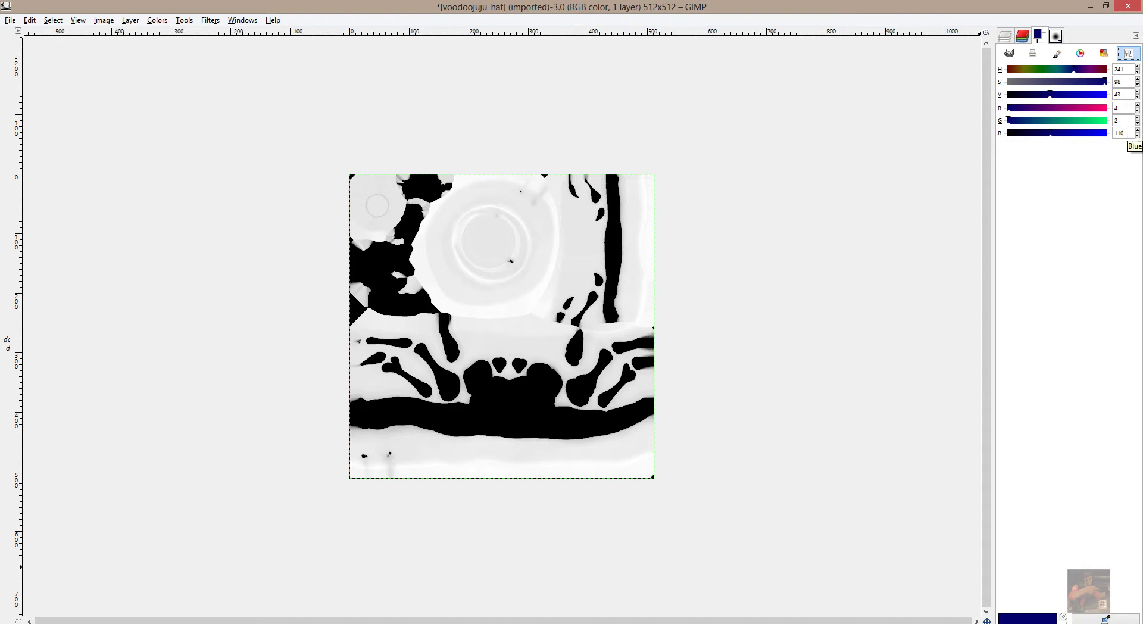
# Switch back to Notepad++, set $colortint_base to "{4 2 110}" in voodoojuju_hat.vmt, and save the file
pyautogui.hotkey('alt', 'Tab')
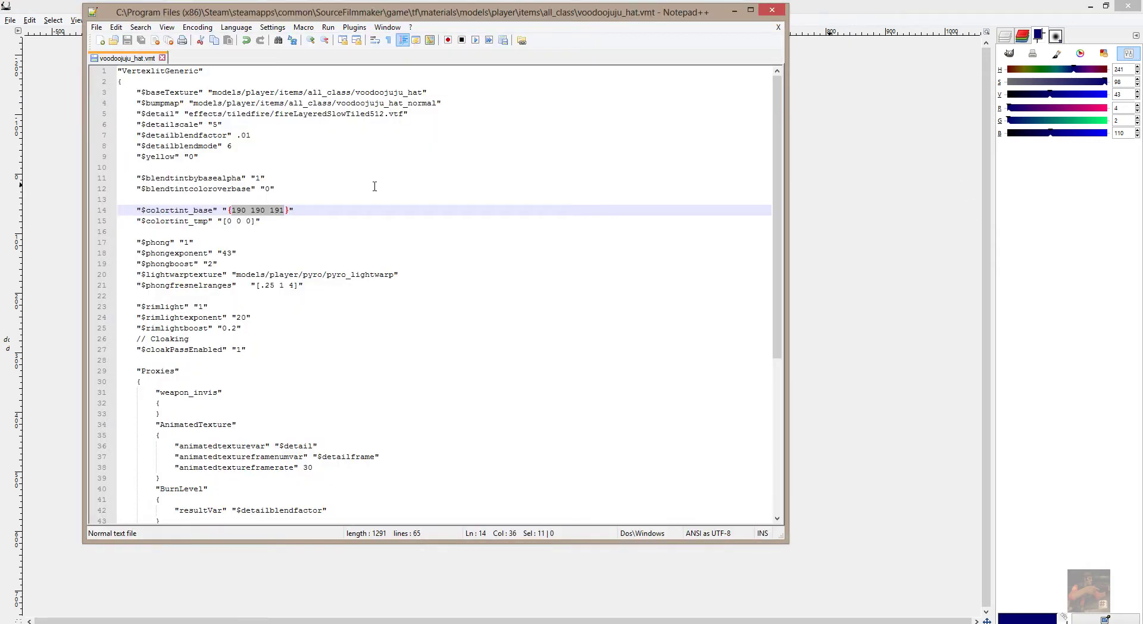
pyautogui.write('4 ')
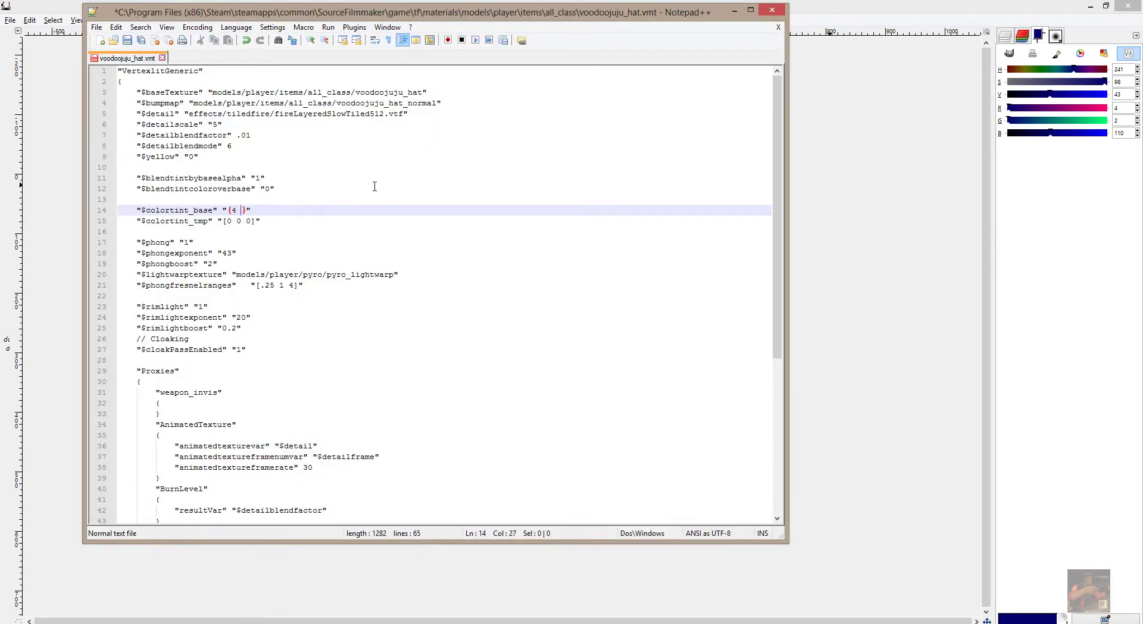
pyautogui.write('2 110')
pyautogui.click(96, 27)
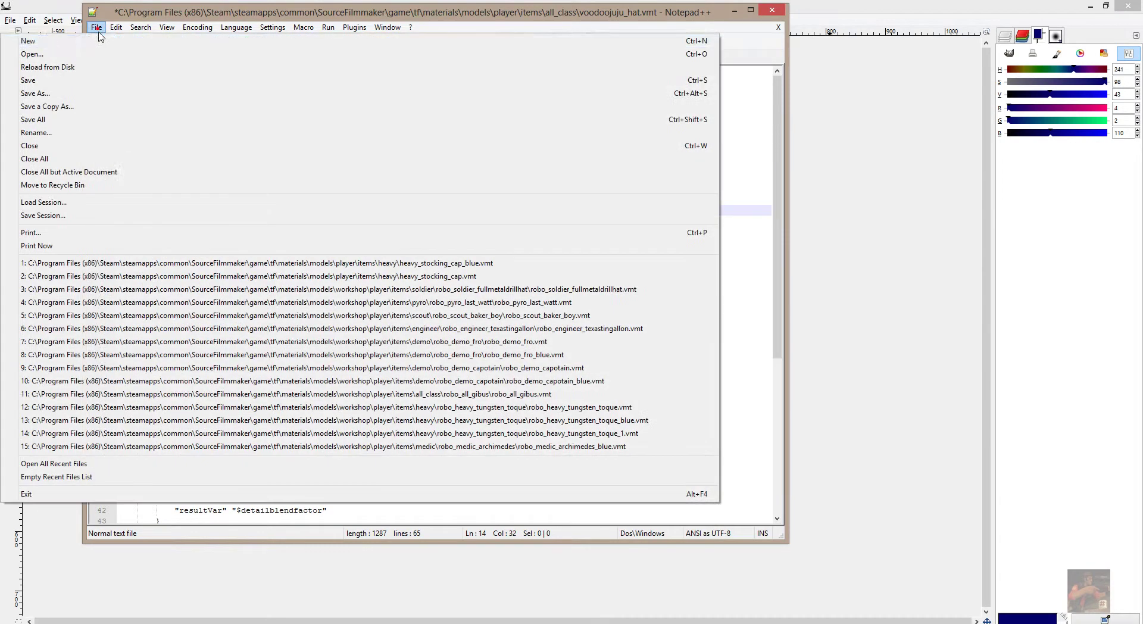
pyautogui.click(65, 80)
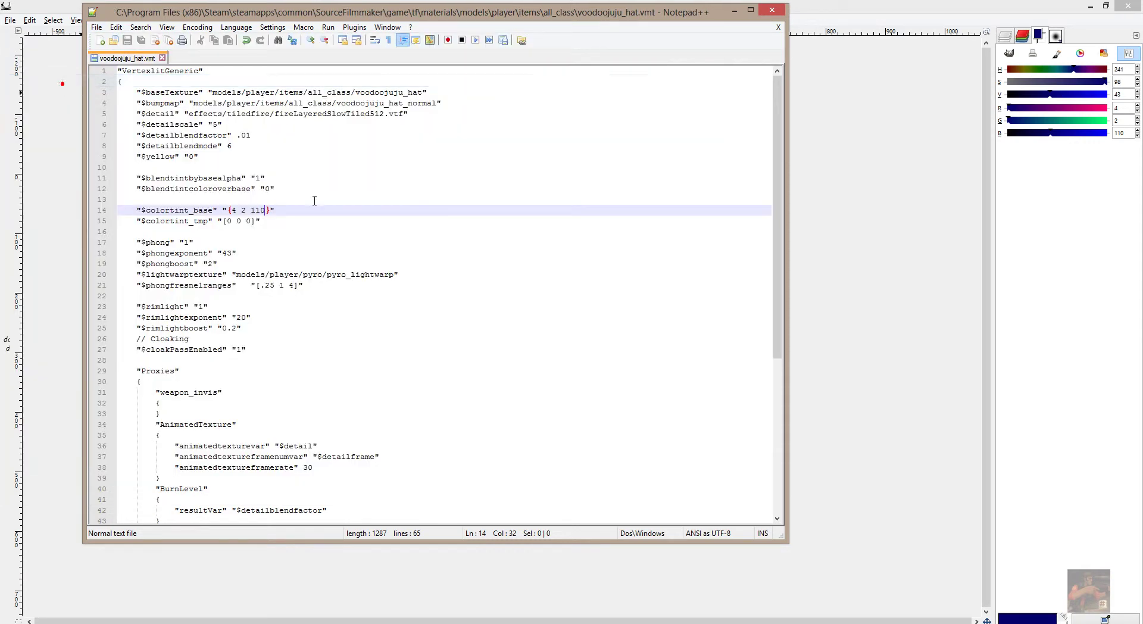
# Switch to Source Filmmaker, run mat_reloadallmaterials in the console, and return to the primary viewport
pyautogui.hotkey('alt', 'Tab')
pyautogui.hotkey('alt', 'Tab')
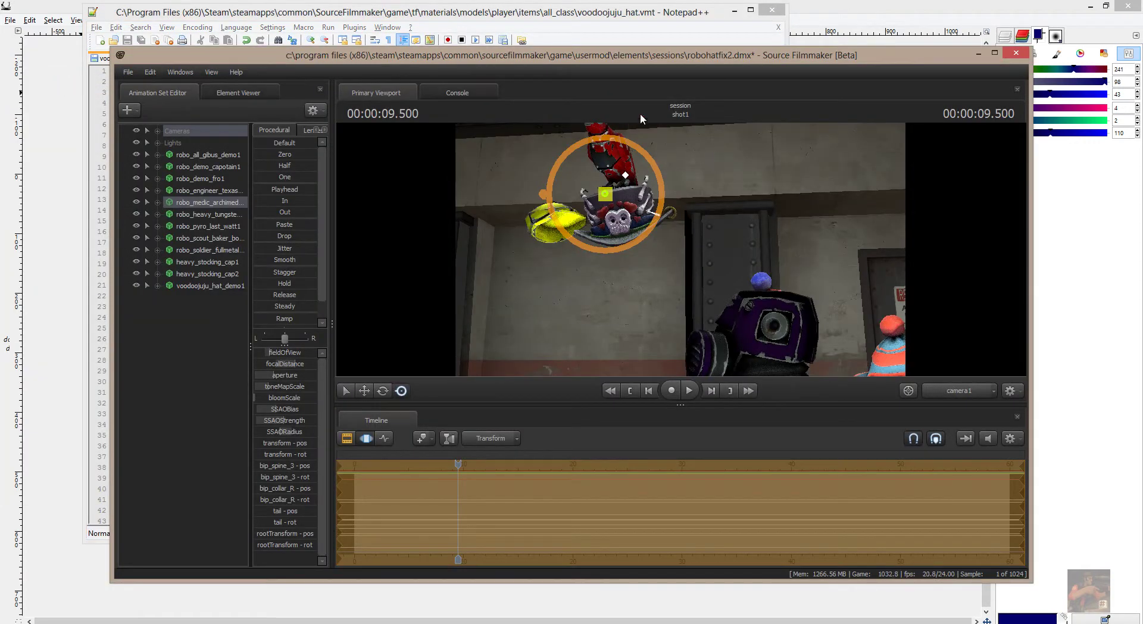
pyautogui.click(469, 91)
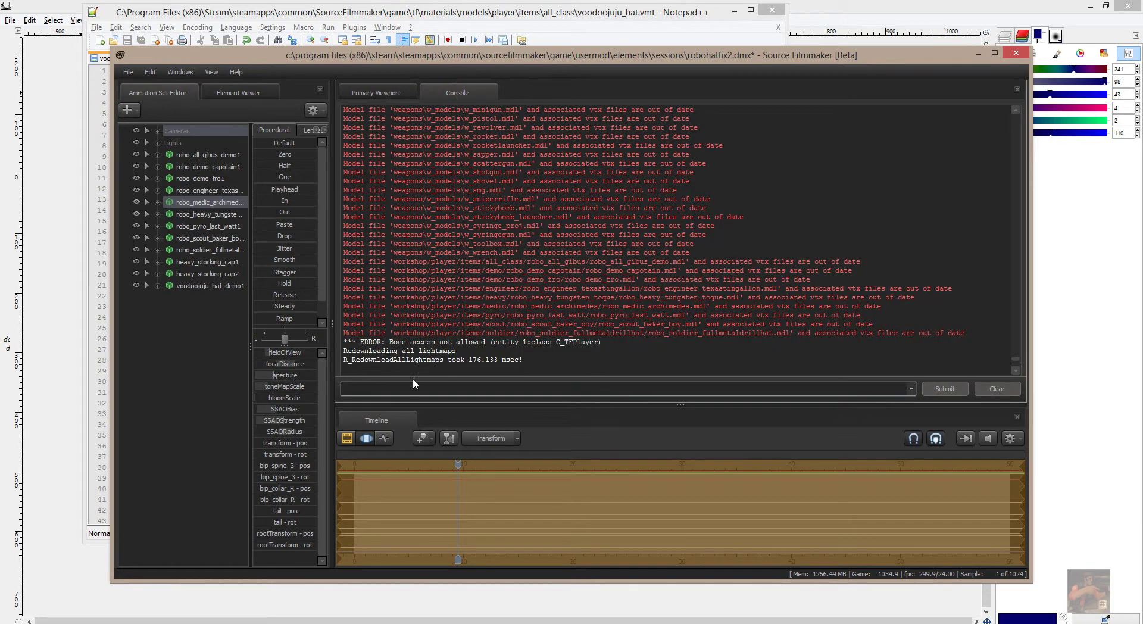
pyautogui.write('mat')
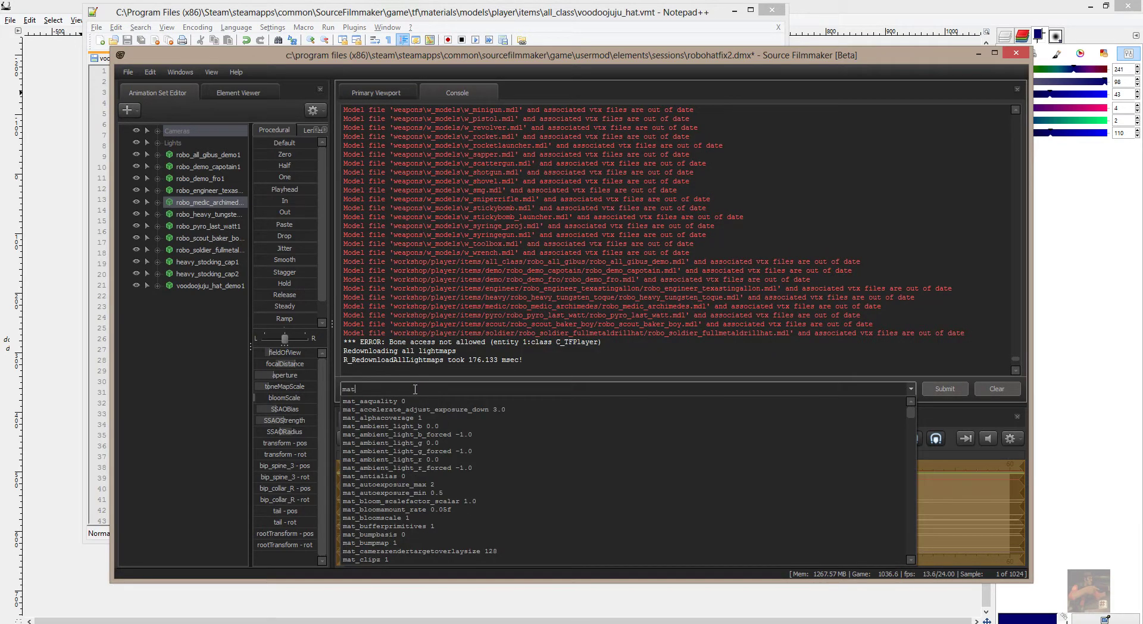
pyautogui.write('_re')
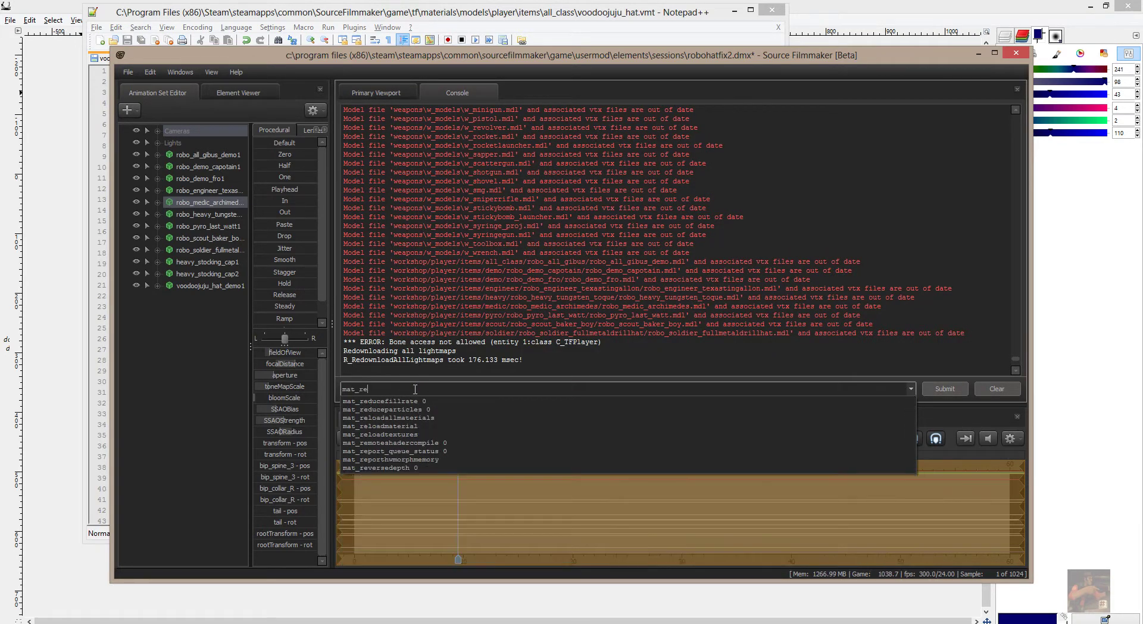
pyautogui.write('loadall')
pyautogui.press('Down')
pyautogui.press('Return')
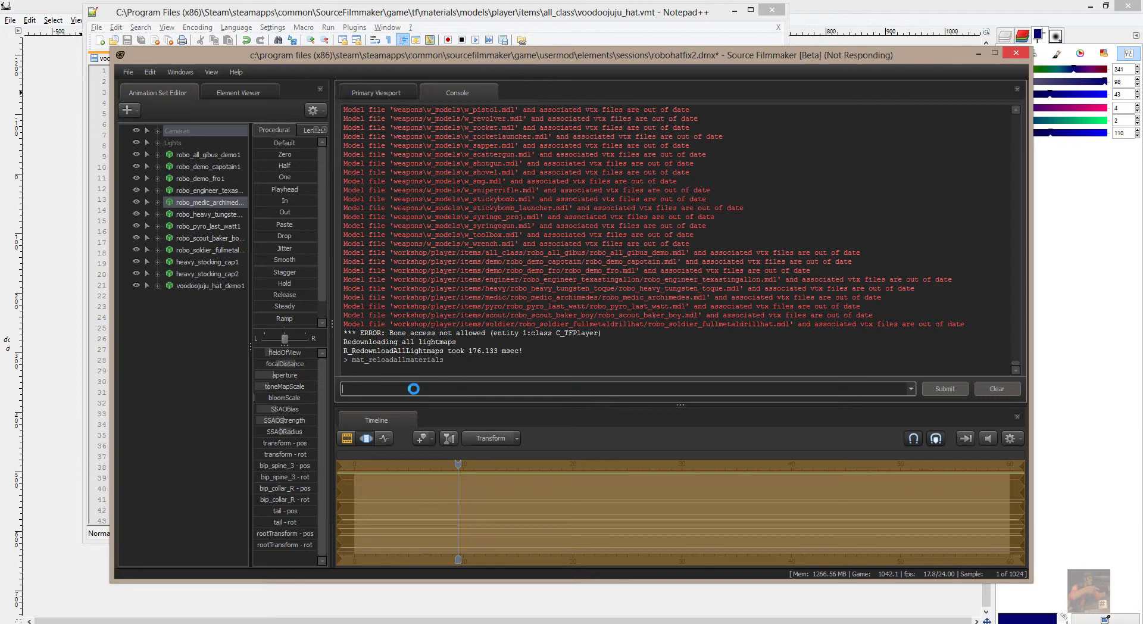
pyautogui.click(362, 92)
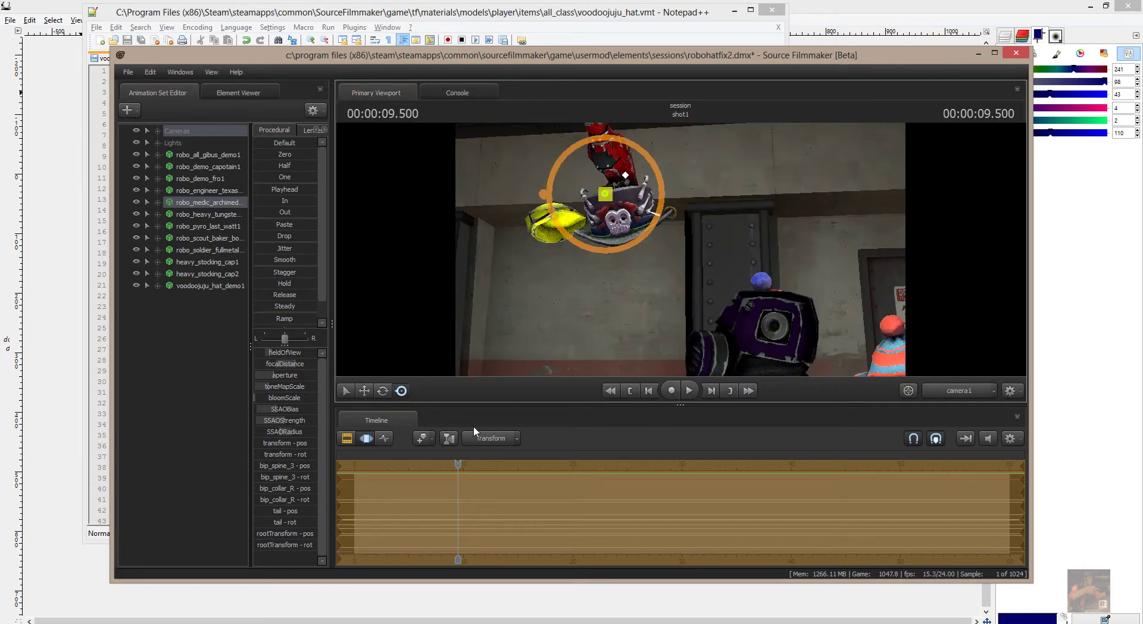
# Move the playhead to 00:00:07.458 and examine the dark blue tint on the Voodoo Juju hat from a new angle
pyautogui.moveTo(458, 465); pyautogui.dragTo(423, 464)
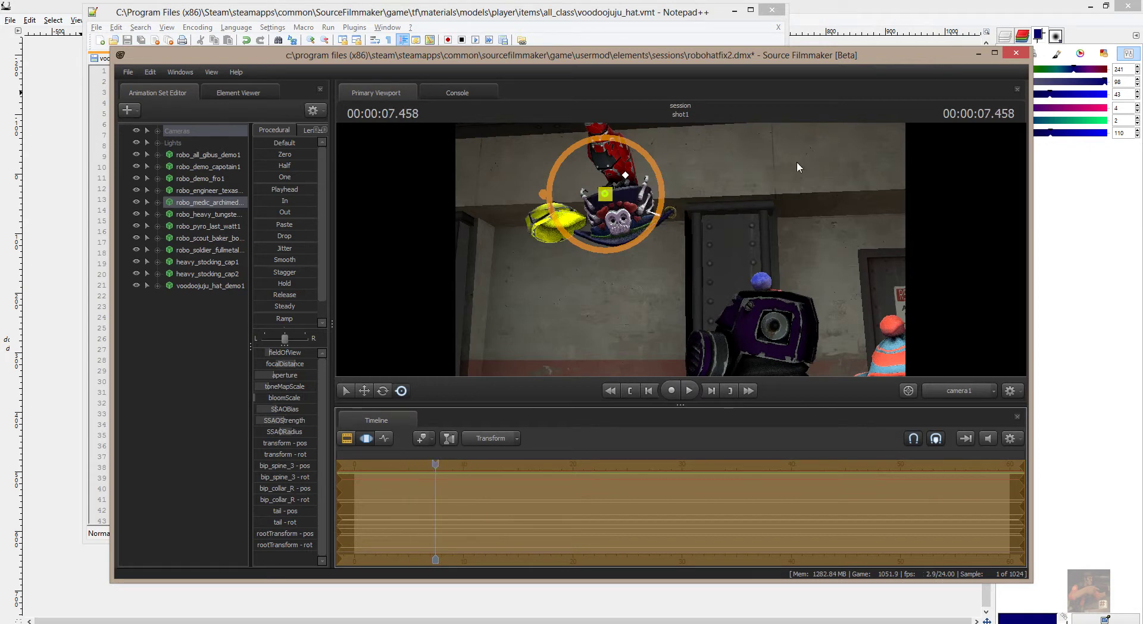
pyautogui.moveTo(797, 166); pyautogui.dragTo(738, 167)
pyautogui.moveTo(814, 149); pyautogui.dragTo(618, 194)
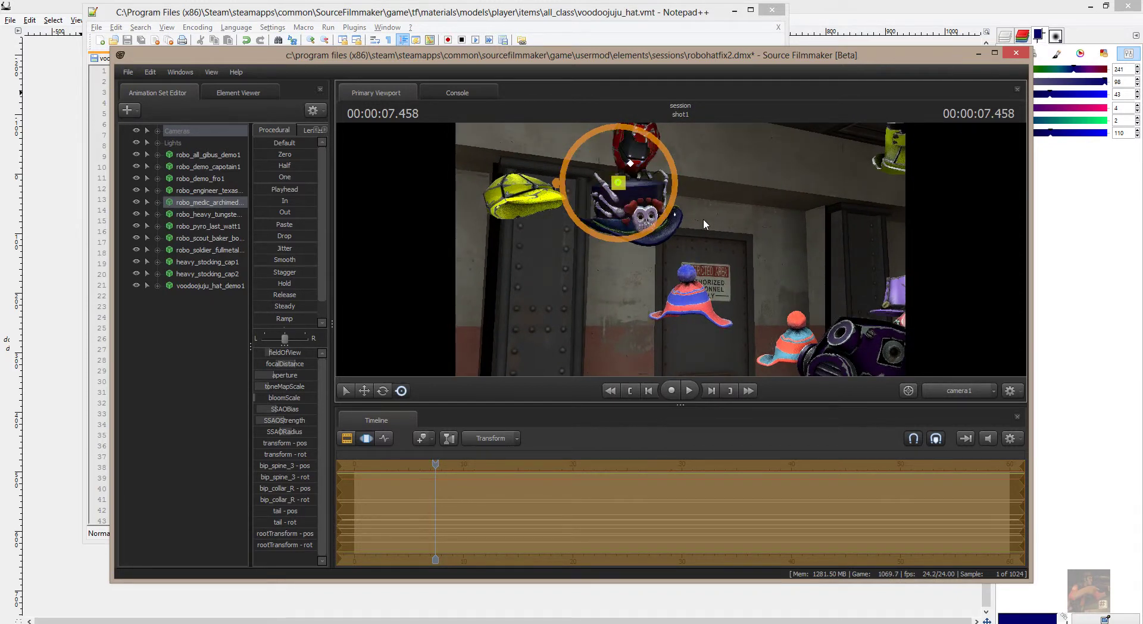
# Switch to GIMP and turn off the layer mask display on the voodoojuju_hat.vtf layer to show the base texture
pyautogui.hotkey('alt', 'Tab')
pyautogui.hotkey('alt', 'Tab')
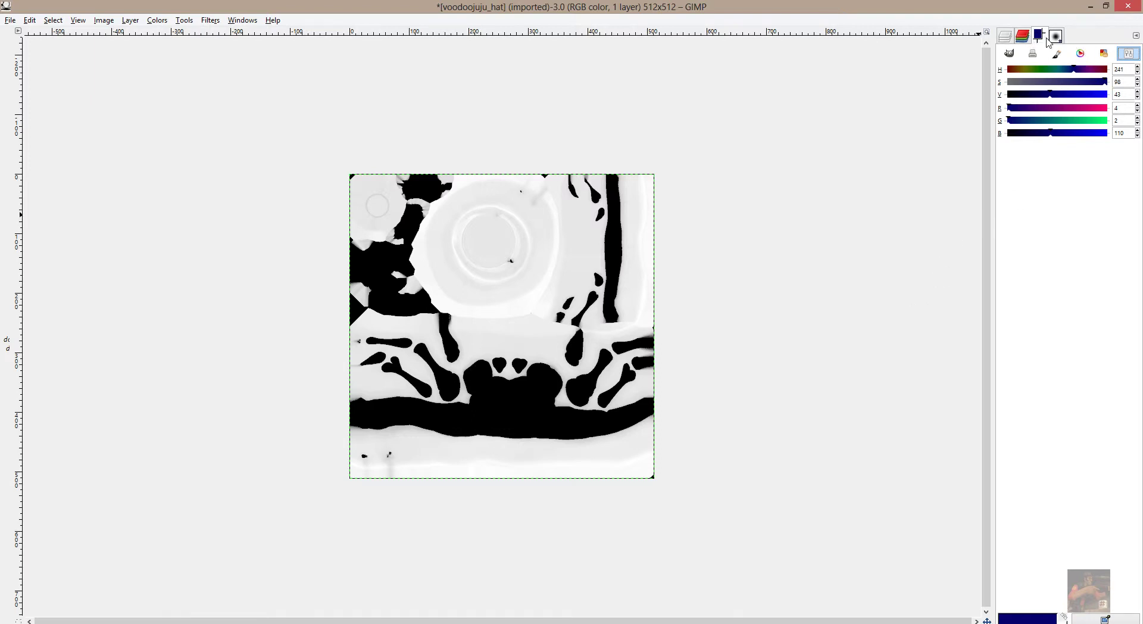
pyautogui.click(1006, 38)
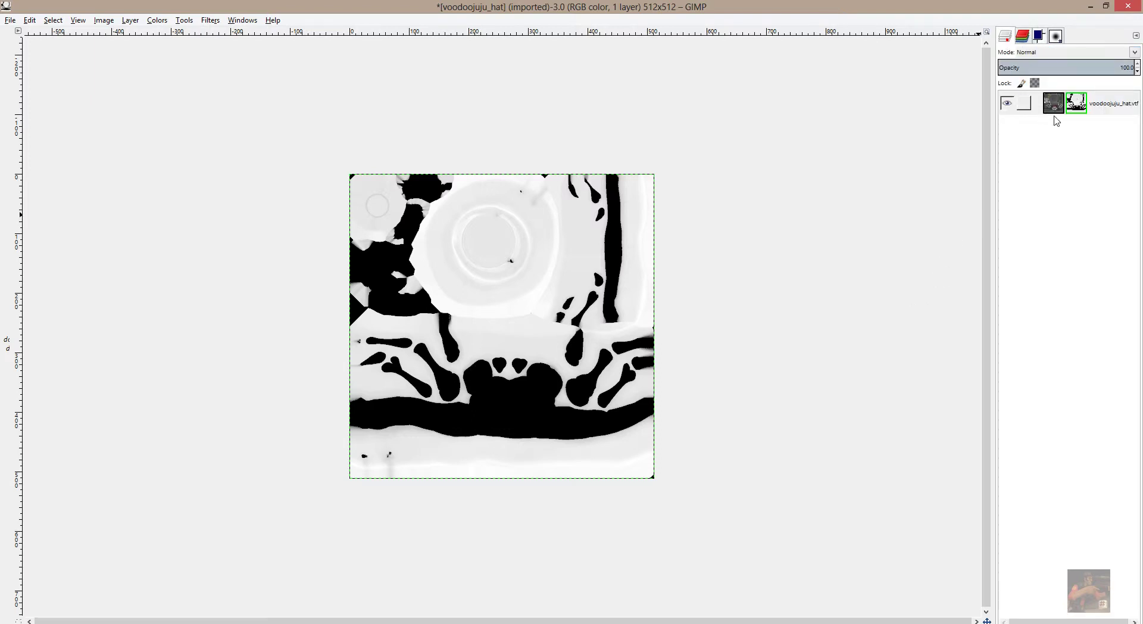
pyautogui.rightClick(1059, 110)
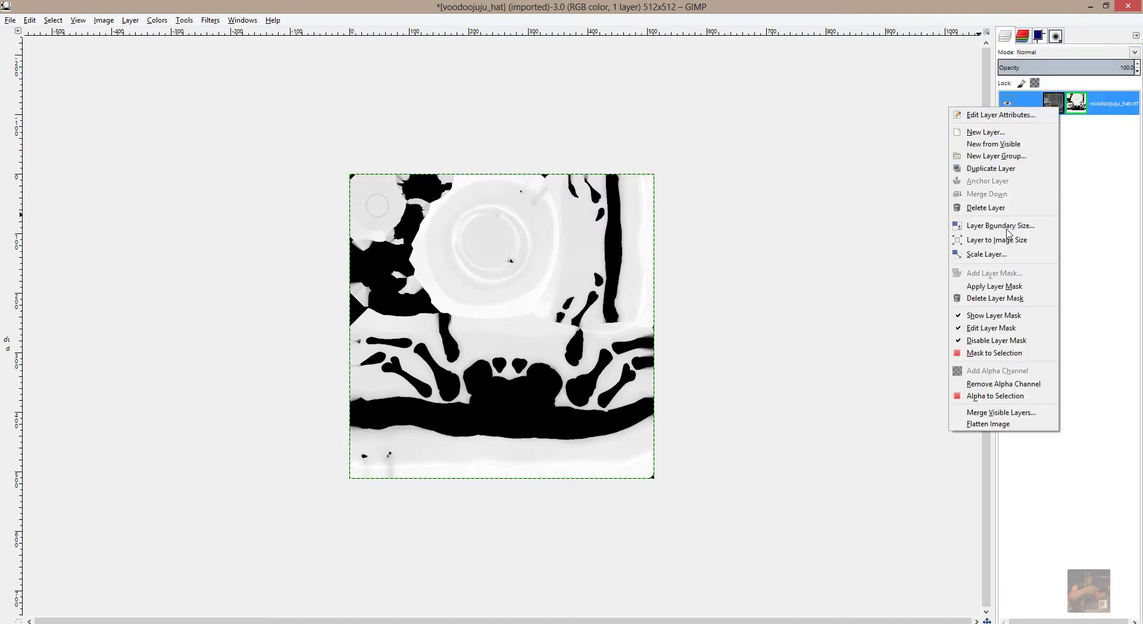
pyautogui.click(1007, 316)
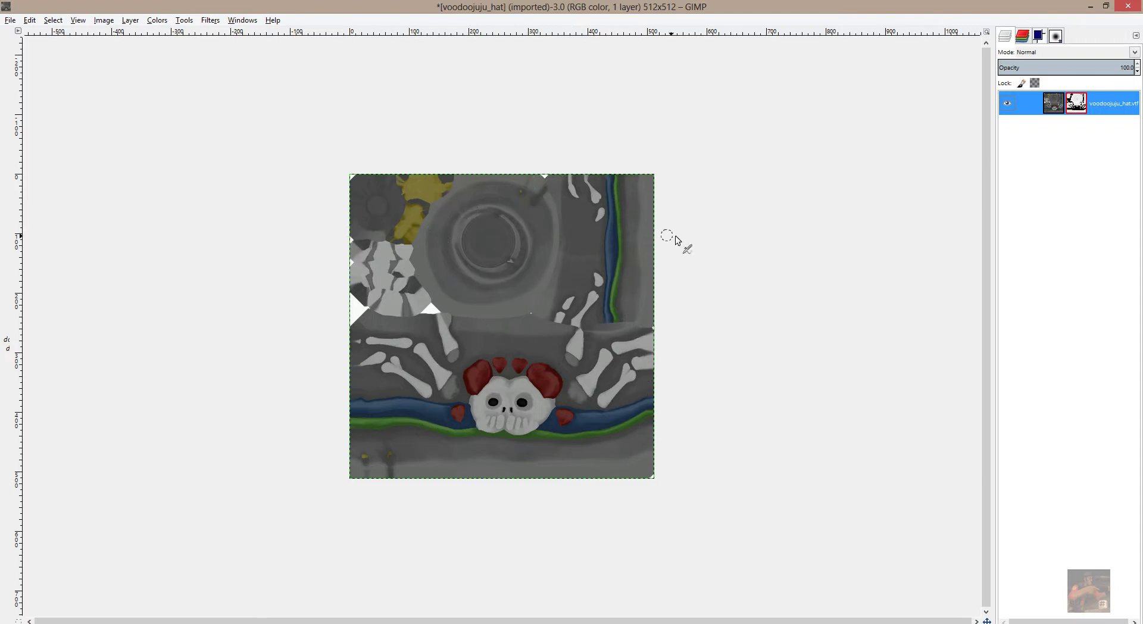
# Switch to Source Filmmaker and compare the tinted and untinted areas of the Voodoo Juju hat from the side
pyautogui.hotkey('alt', 'Tab')
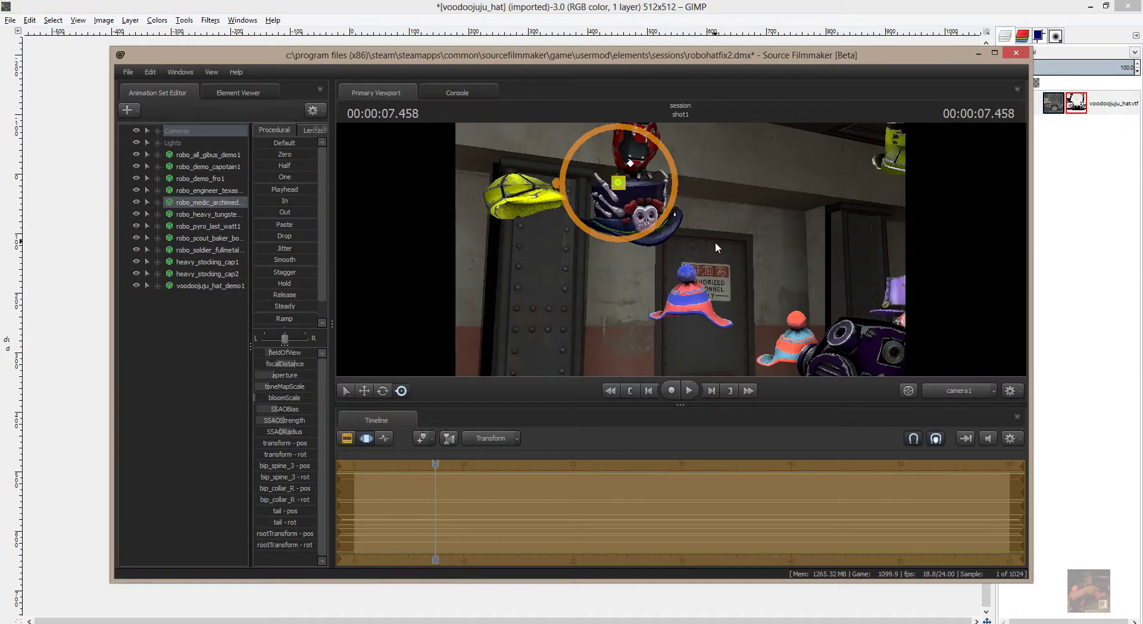
pyautogui.keyDown('alt'); pyautogui.moveTo(745, 200); pyautogui.dragTo(887, 220); pyautogui.keyUp('alt')
pyautogui.moveTo(738, 250); pyautogui.dragTo(680, 253)
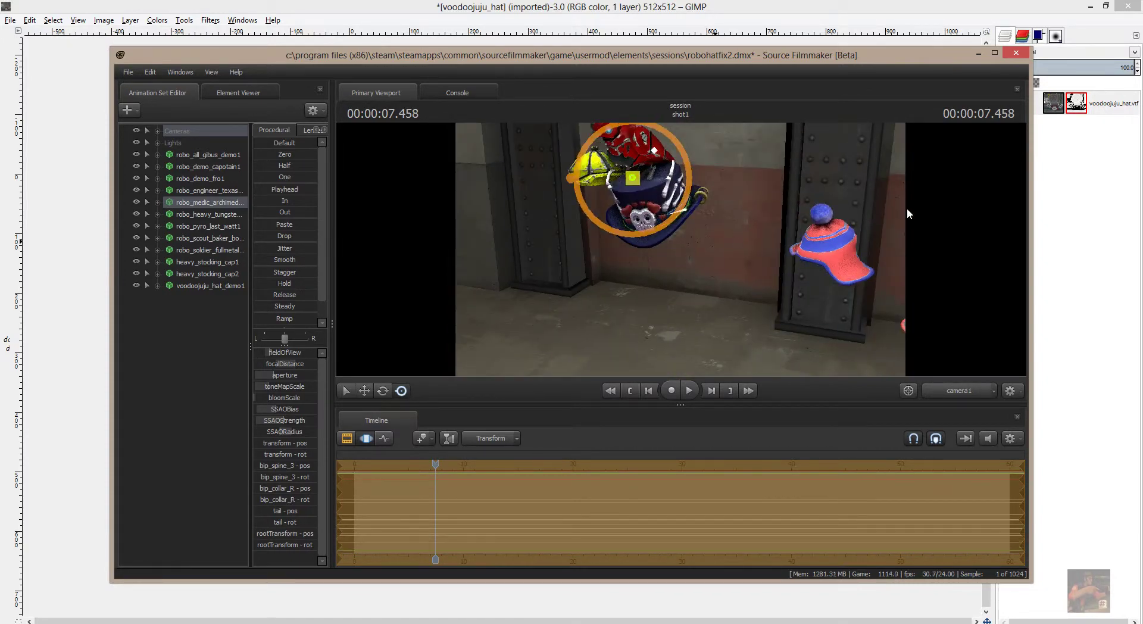
# Return to GIMP and mix a bright green foreground color of RGB 3, 218, 41
pyautogui.click(1046, 185)
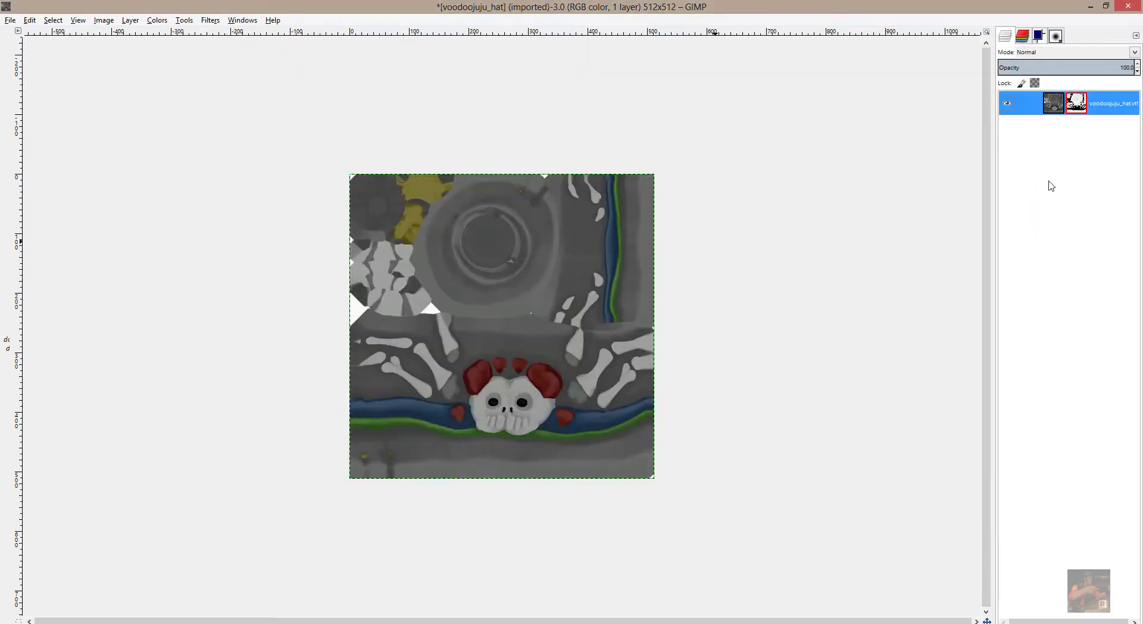
pyautogui.click(1021, 37)
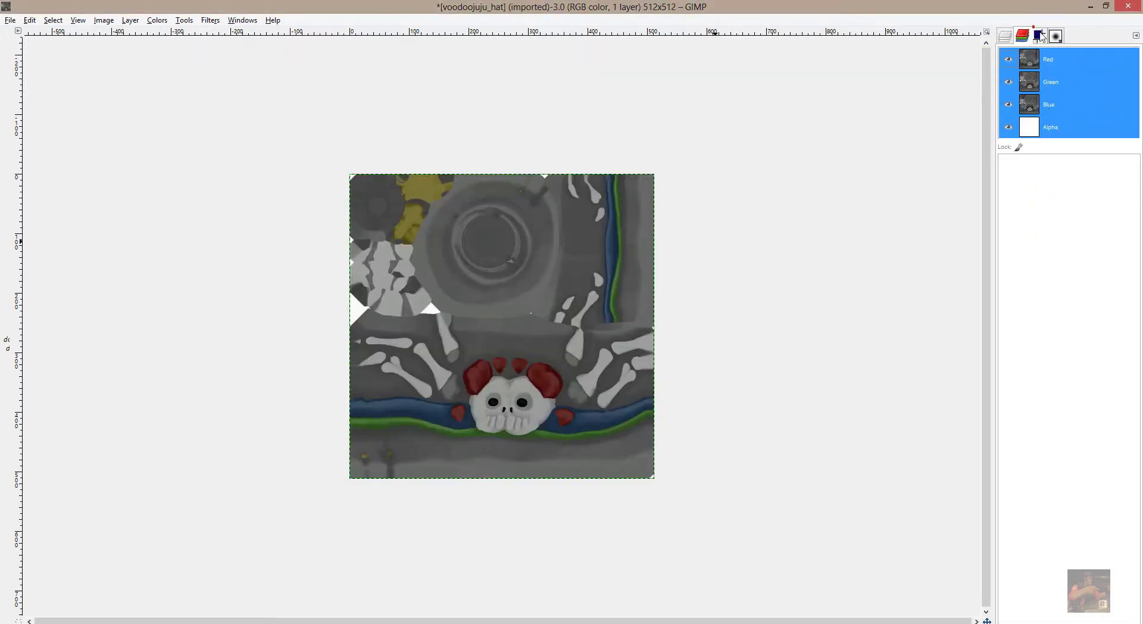
pyautogui.click(1039, 36)
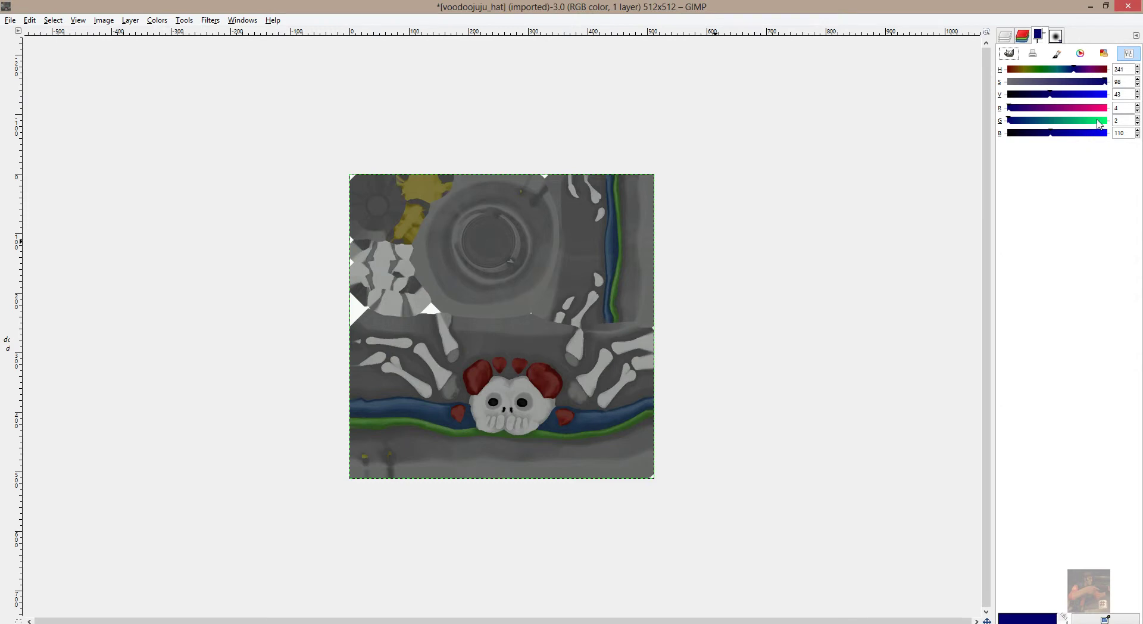
pyautogui.click(1098, 121)
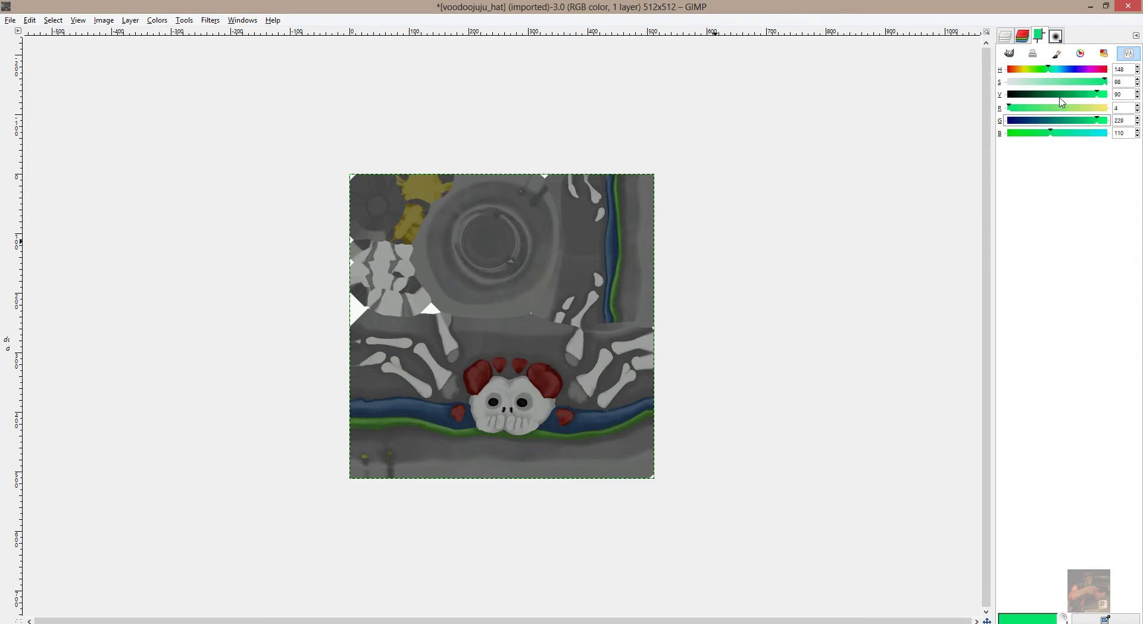
pyautogui.click(1078, 94)
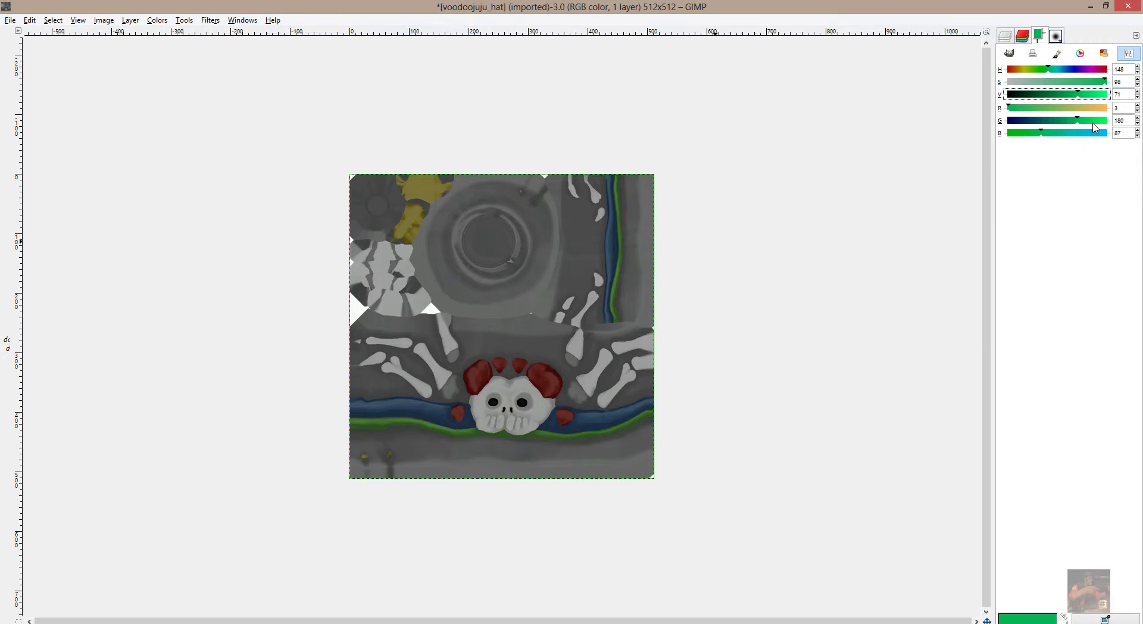
pyautogui.click(1092, 122)
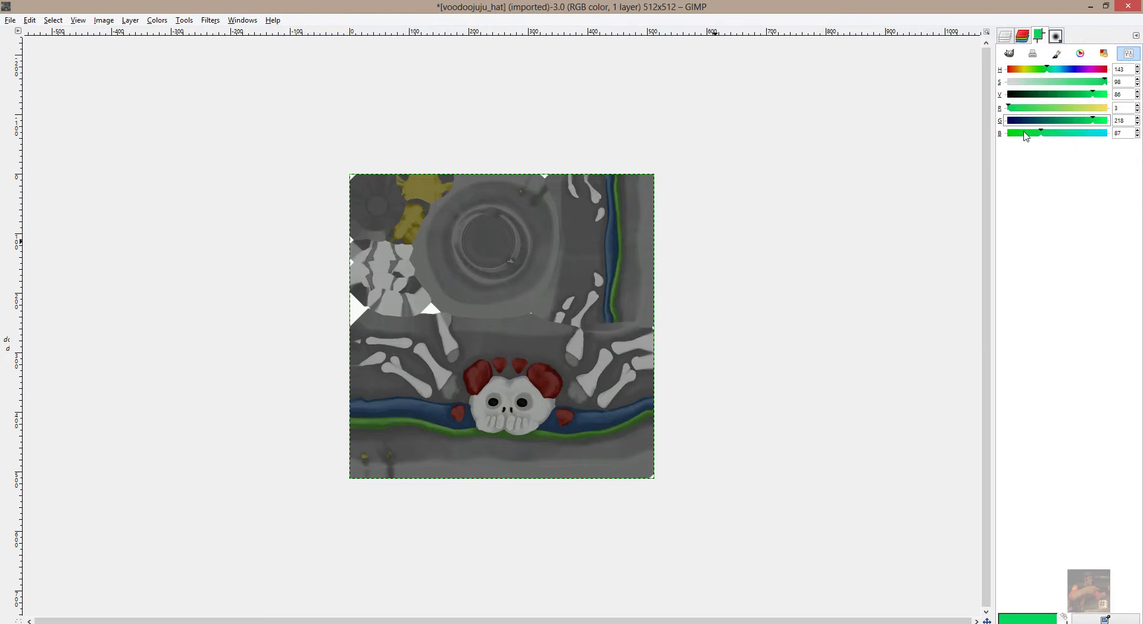
pyautogui.click(1025, 133)
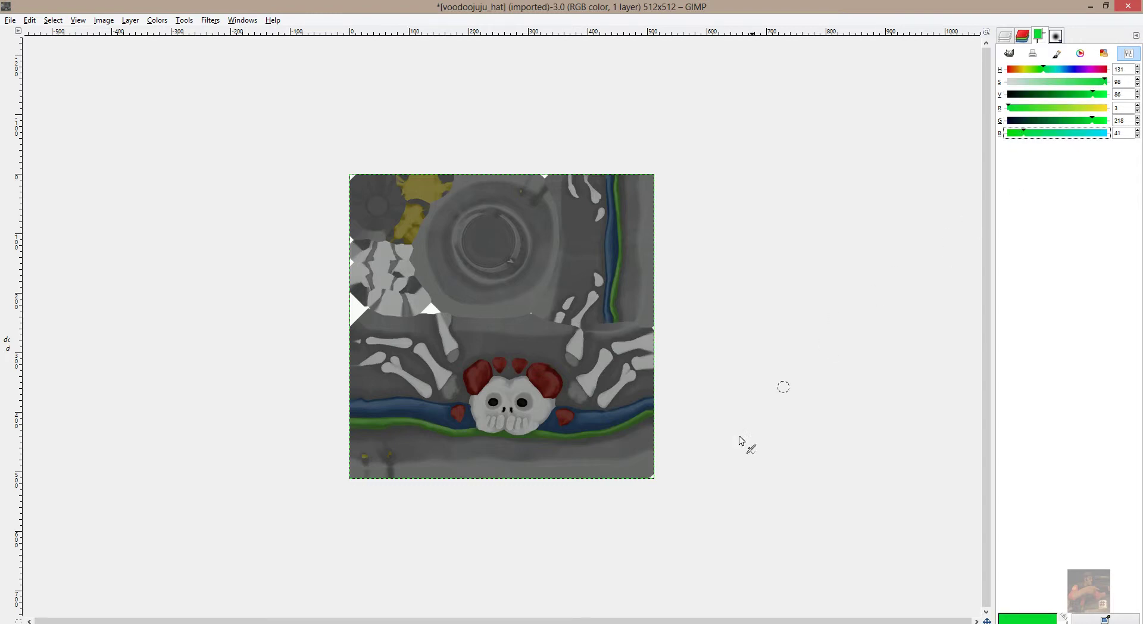
# Switch to Notepad++, set $colortint_base in voodoojuju_hat.vmt to {3 218 41}, and save the file
pyautogui.hotkey('alt', 'Tab')
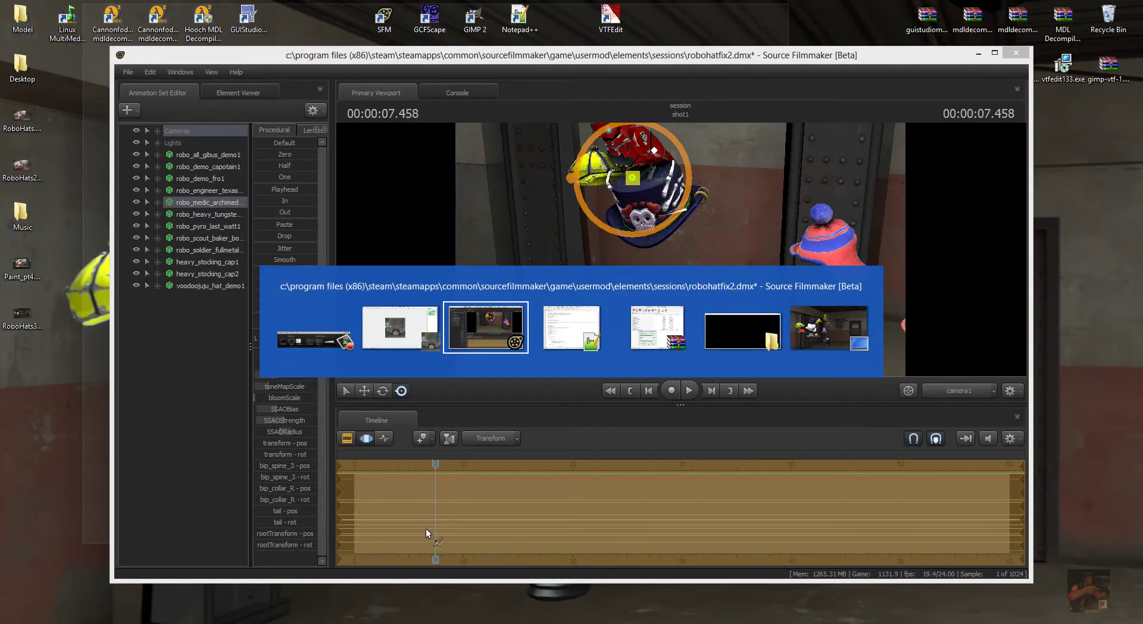
pyautogui.hotkey('alt', 'Tab')
pyautogui.doubleClick(233, 209)
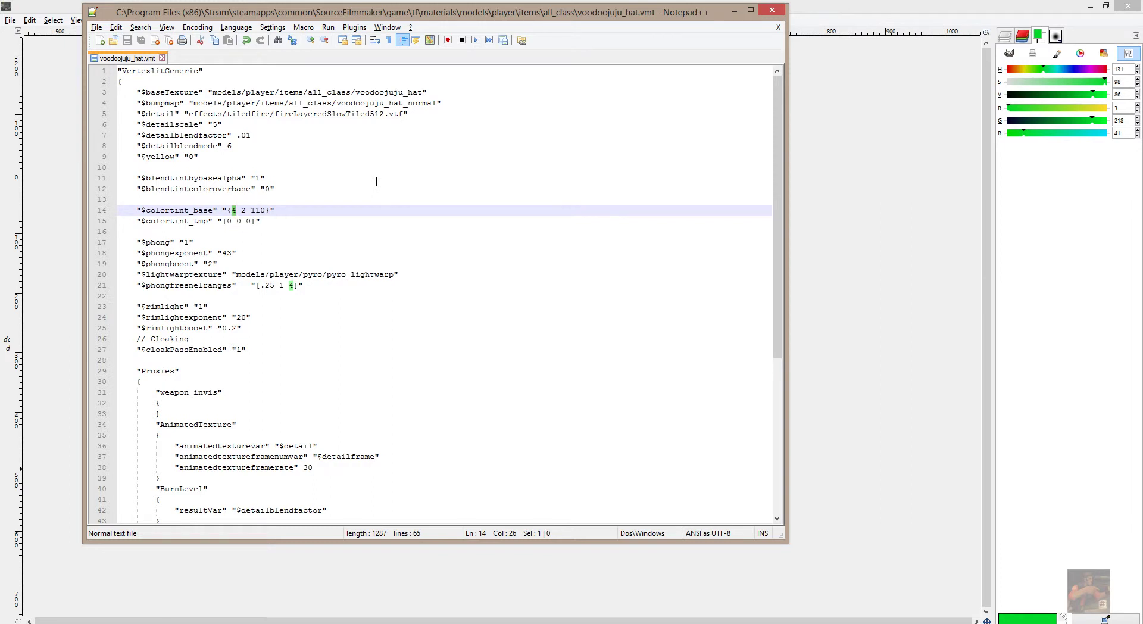
pyautogui.write('3 2')
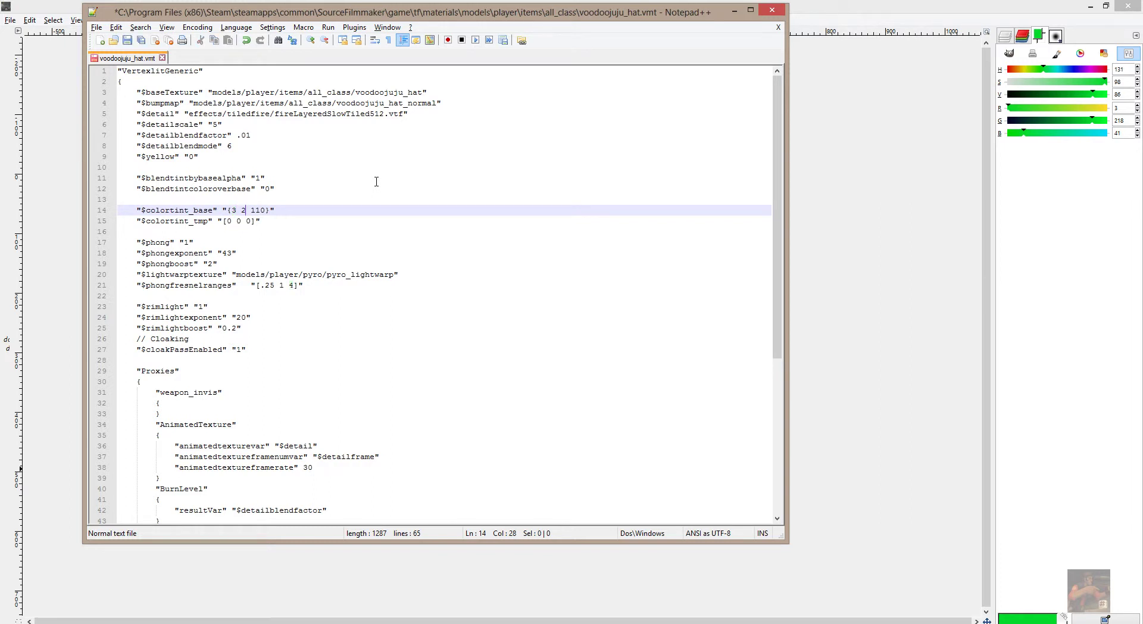
pyautogui.write('18')
pyautogui.press('Left')
pyautogui.hotkey('shift', 'Right')
pyautogui.hotkey('shift', 'Right')
pyautogui.hotkey('shift', 'Right')
pyautogui.write('41')
pyautogui.click(98, 28)
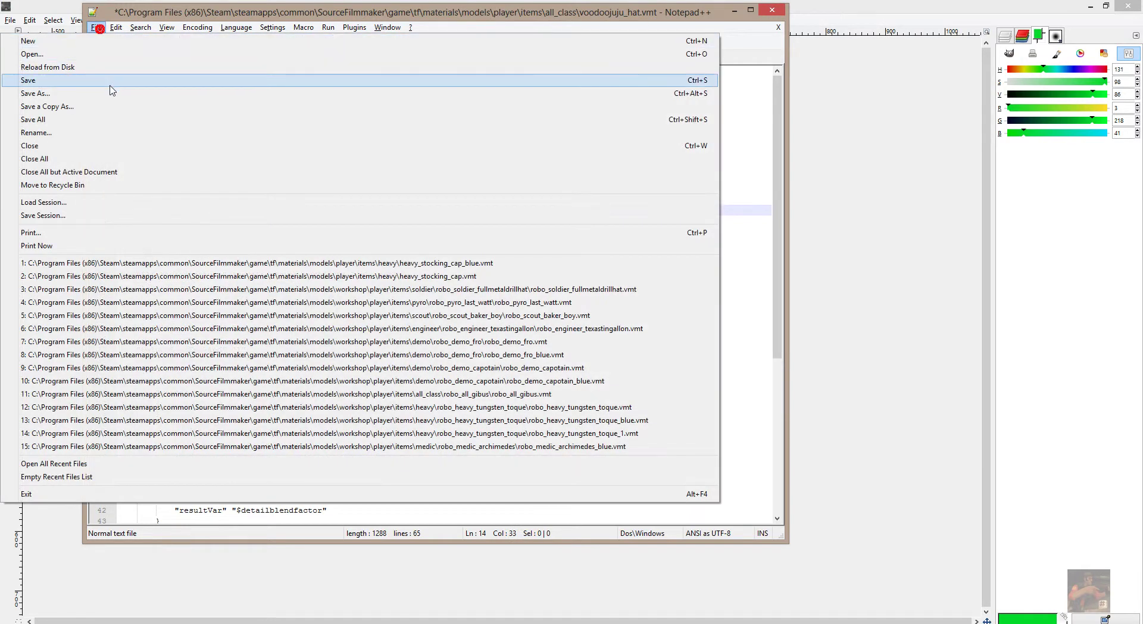
pyautogui.click(102, 82)
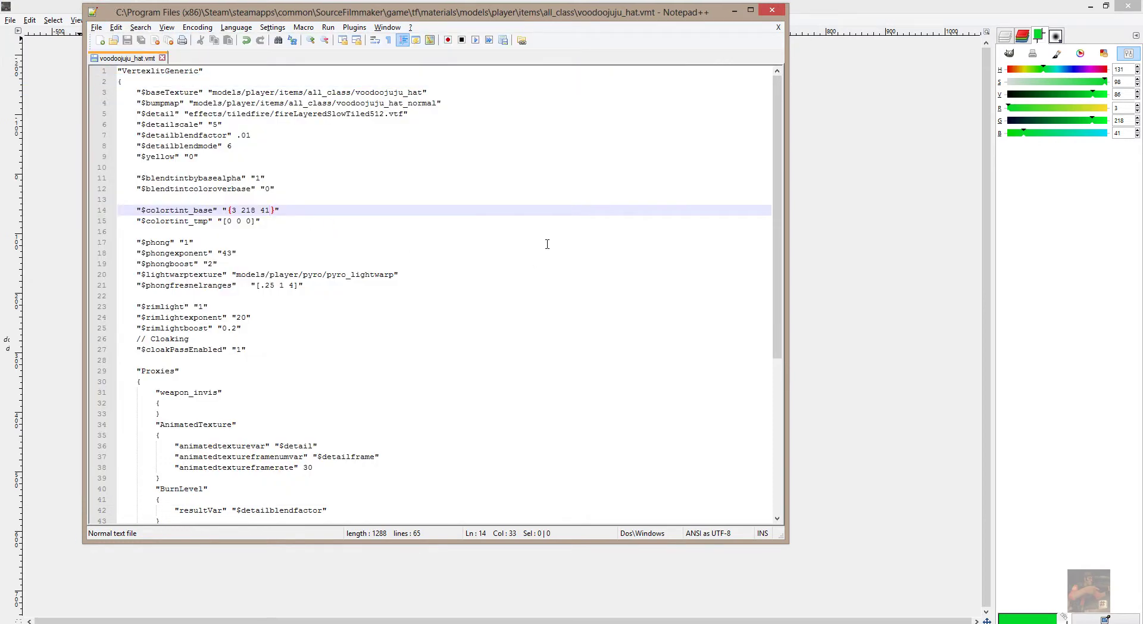
# Return to Source Filmmaker and reload the materials by running mat_reloadallmaterials in the console
pyautogui.hotkey('alt', 'Tab')
pyautogui.hotkey('alt', 'Tab')
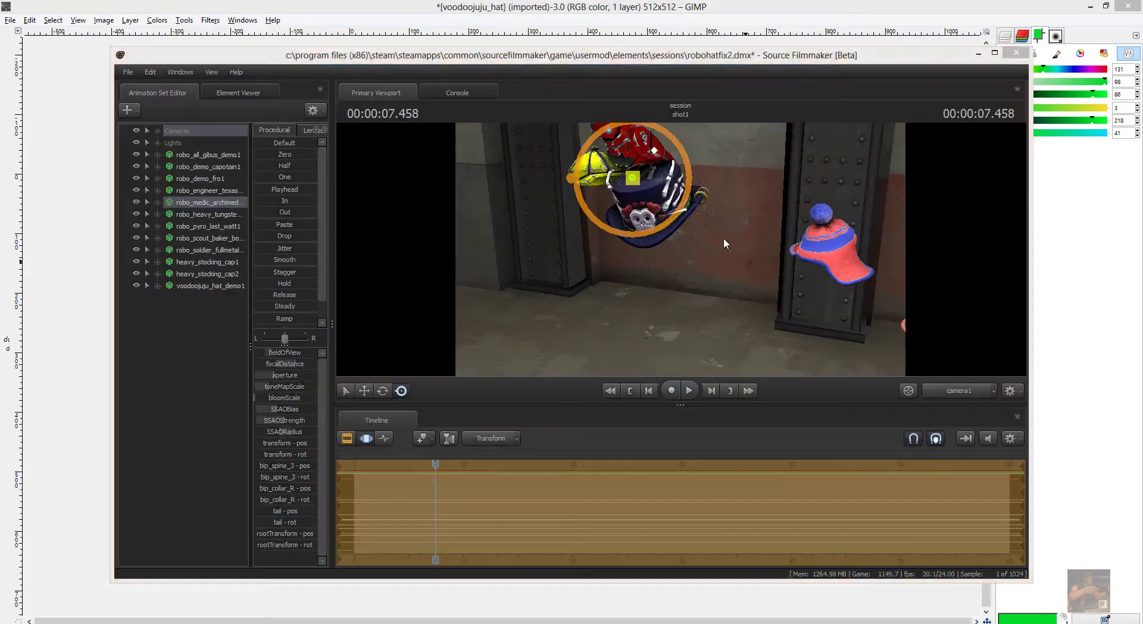
pyautogui.click(462, 94)
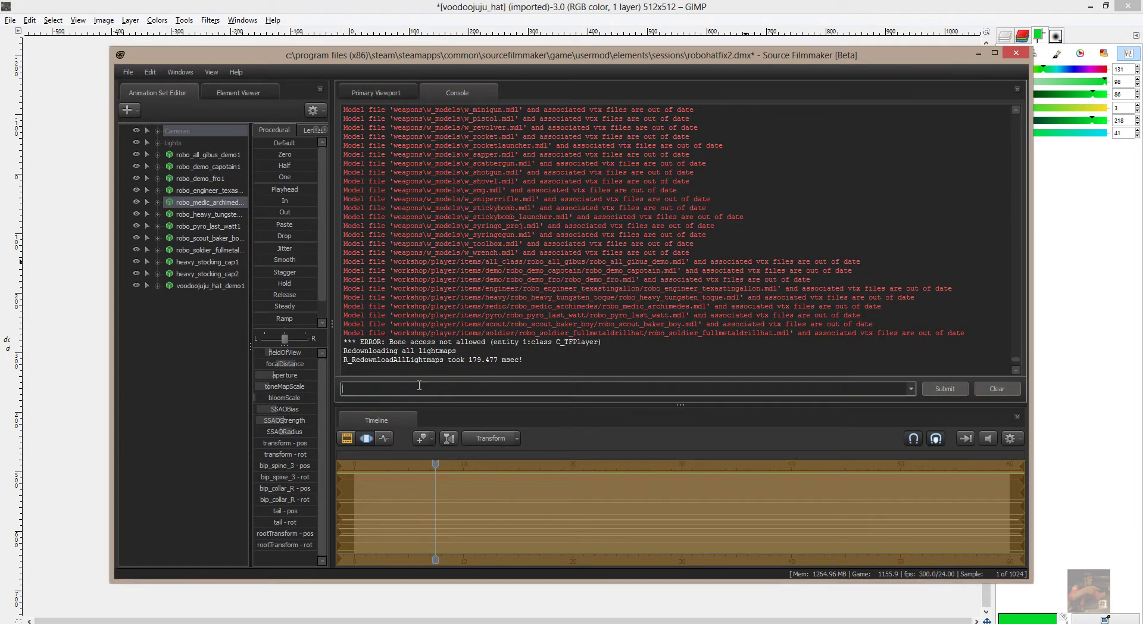
pyautogui.click(419, 386)
pyautogui.write('mat_reloadallmaterials')
pyautogui.press('Return')
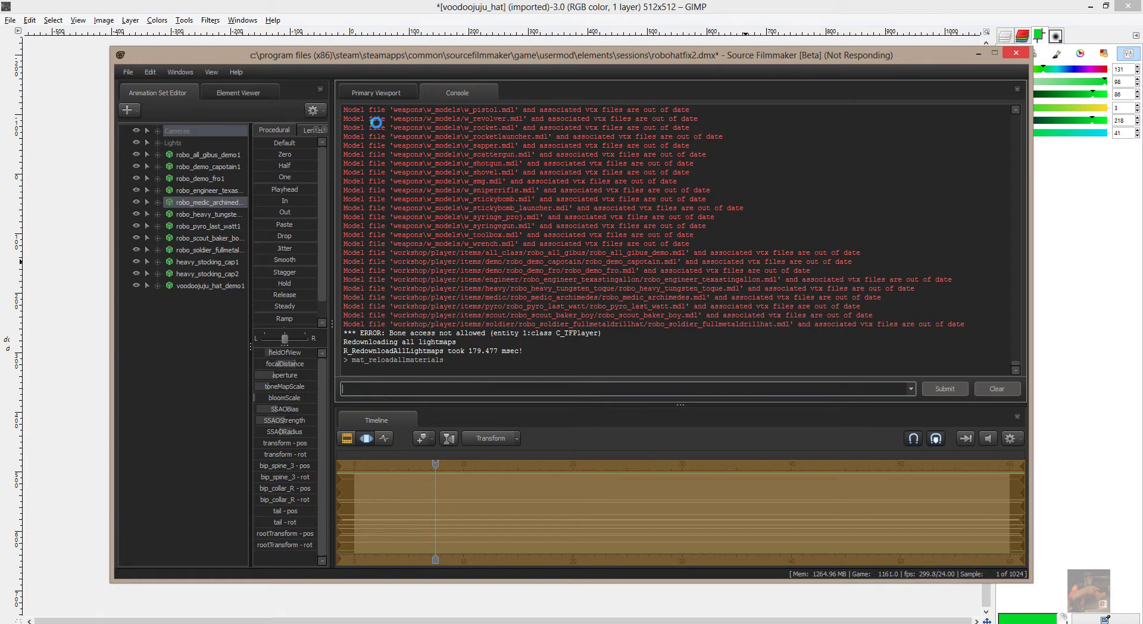
# Move the playhead to 00:00:11.458 and examine the green tint on the Voodoo Juju hat in the viewport from several angles
pyautogui.click(376, 92)
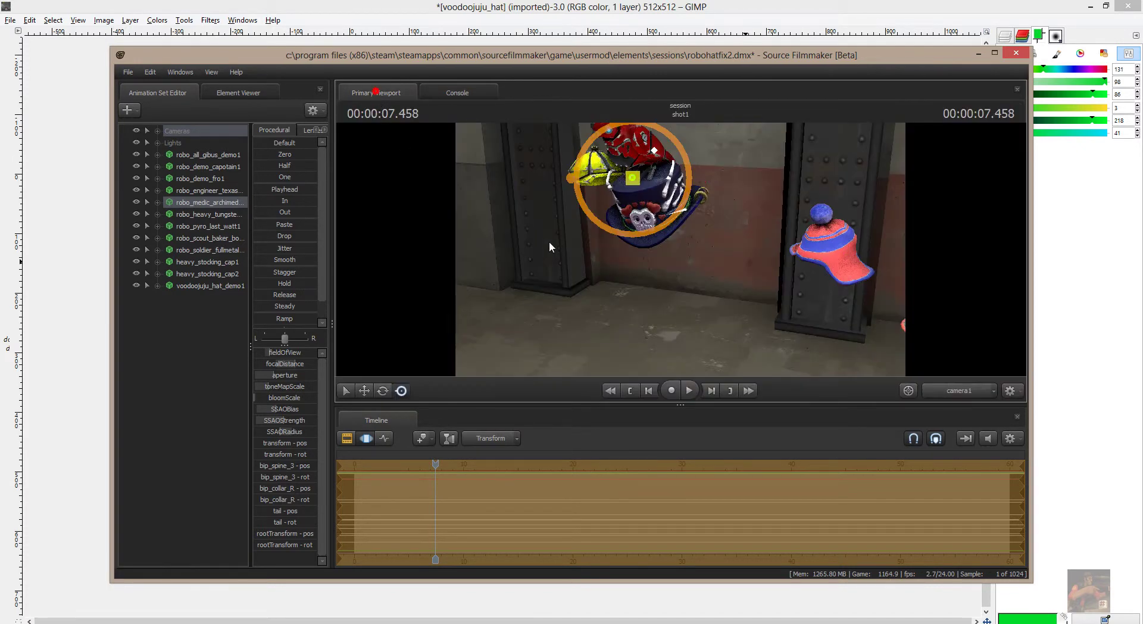
pyautogui.moveTo(436, 463); pyautogui.dragTo(479, 463)
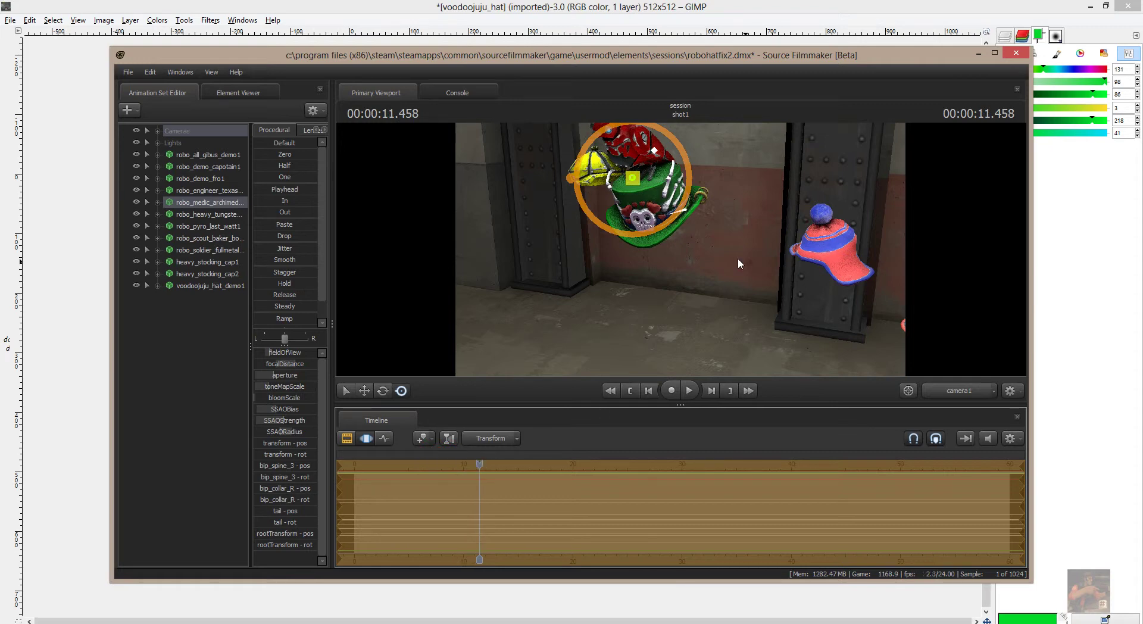
pyautogui.moveTo(737, 262); pyautogui.dragTo(672, 267)
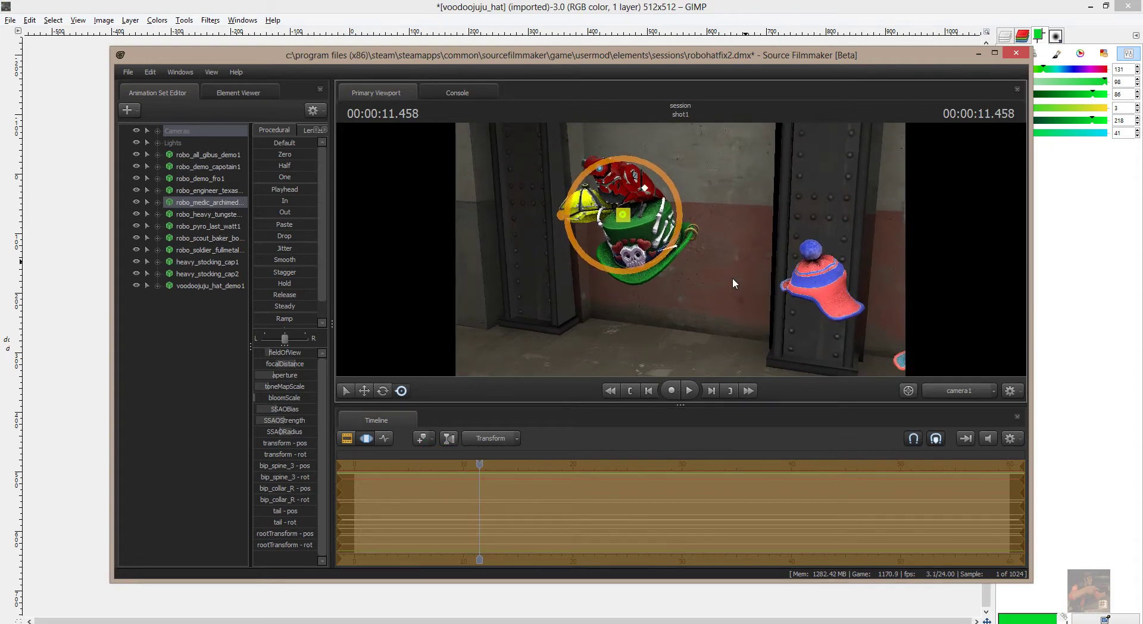
pyautogui.moveTo(719, 307); pyautogui.dragTo(673, 334)
pyautogui.moveTo(696, 250); pyautogui.dragTo(680, 249)
# Switch back to voodoojuju_hat.vmt in Notepad++, set $colortint_tmp to [0 10 0], and save the file
pyautogui.hotkey('alt', 'Tab')
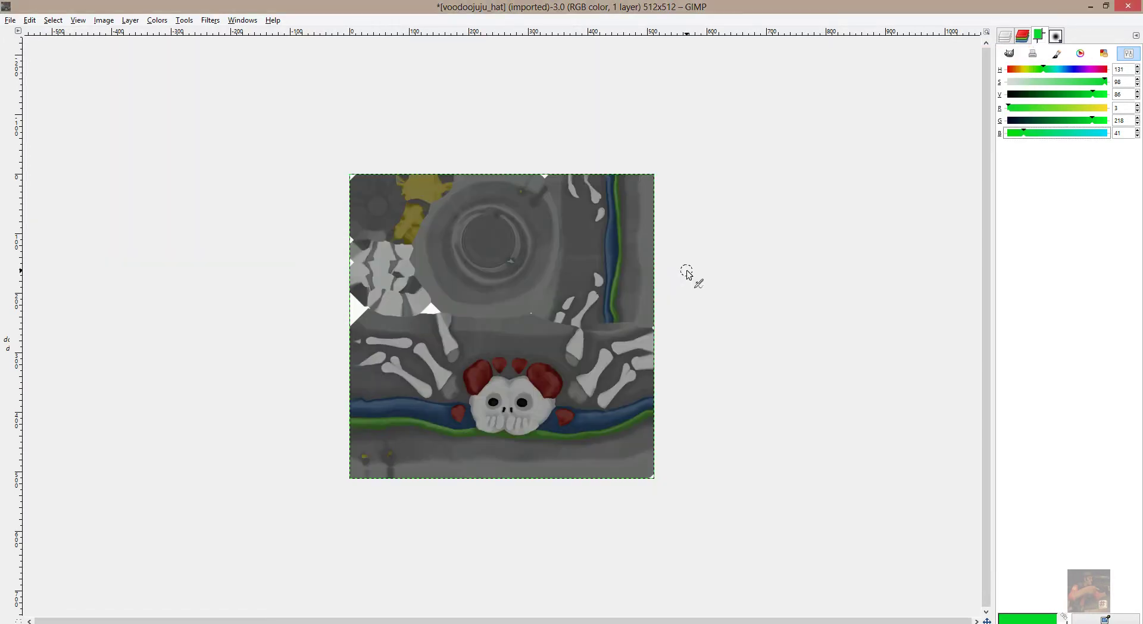
pyautogui.hotkey('alt', 'Tab')
pyautogui.hotkey('alt', 'Tab')
pyautogui.hotkey('alt', 'Tab')
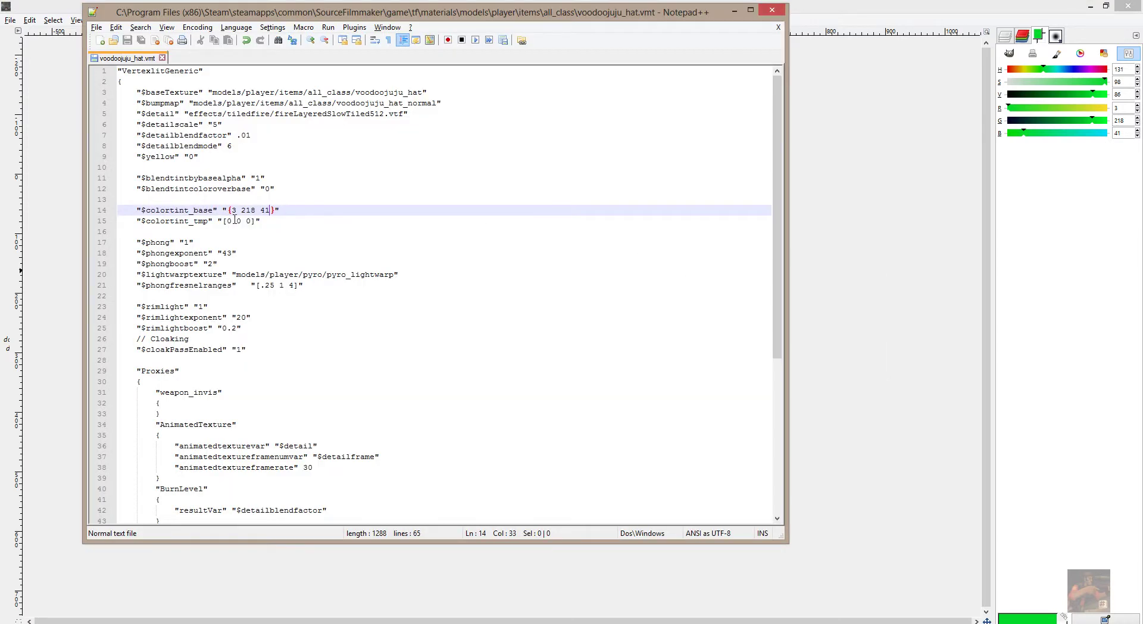
pyautogui.doubleClick(239, 221)
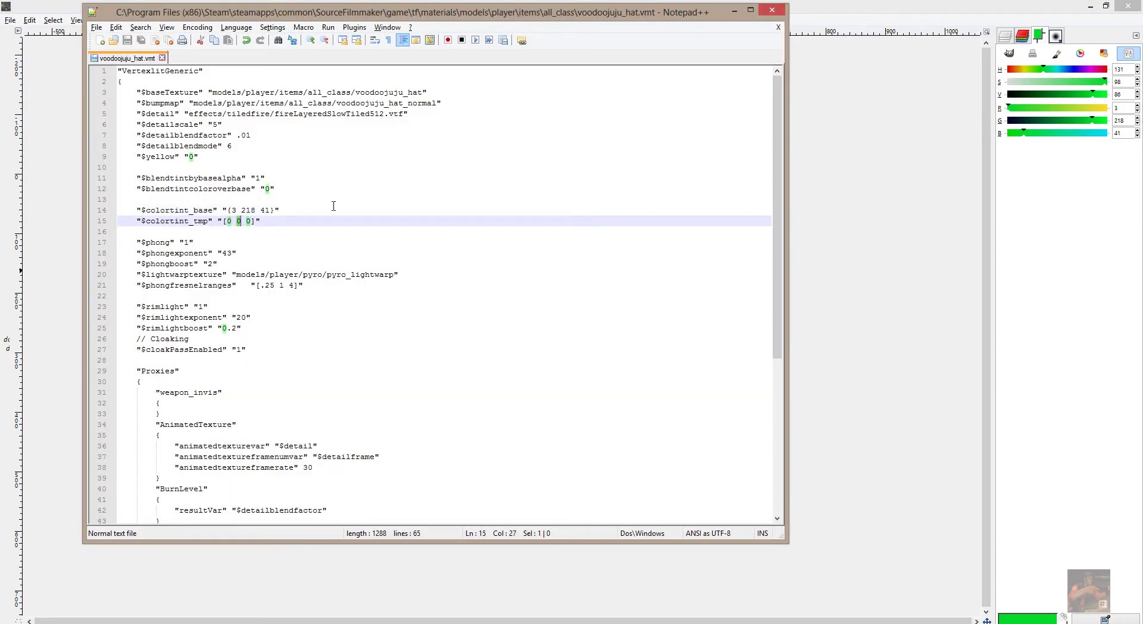
pyautogui.write('10')
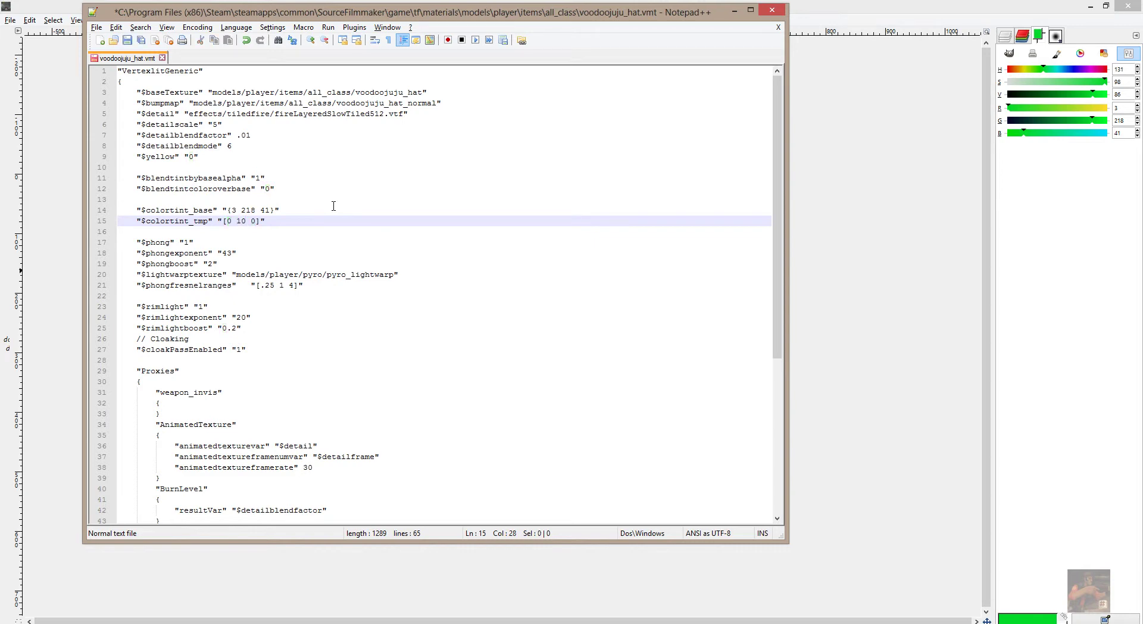
pyautogui.hotkey('alt', 'Tab')
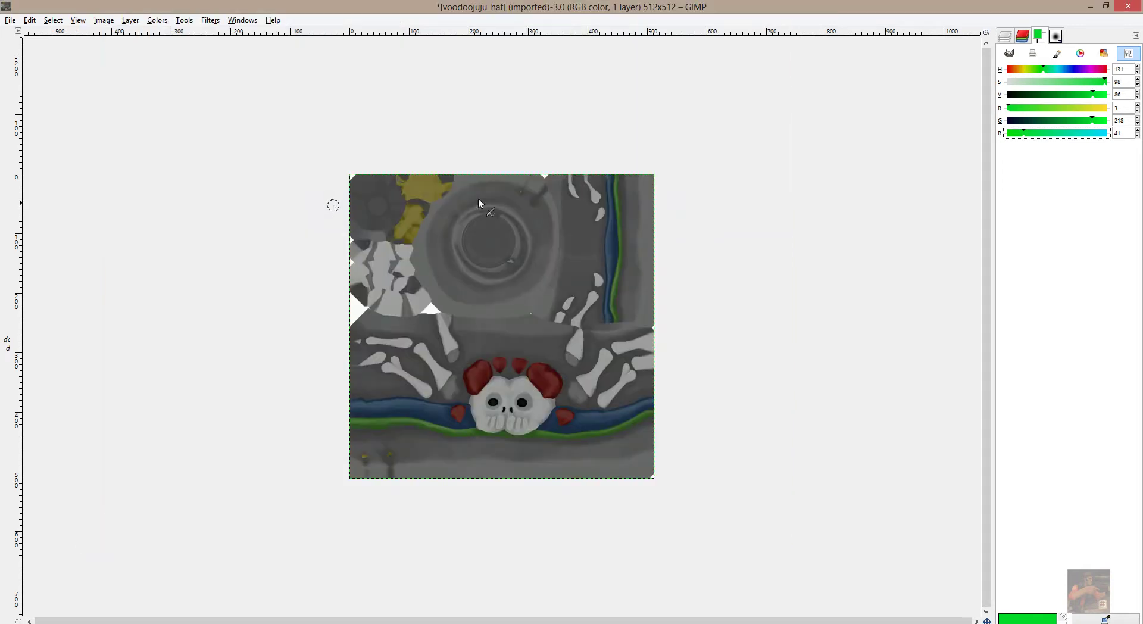
pyautogui.hotkey('alt', 'Tab')
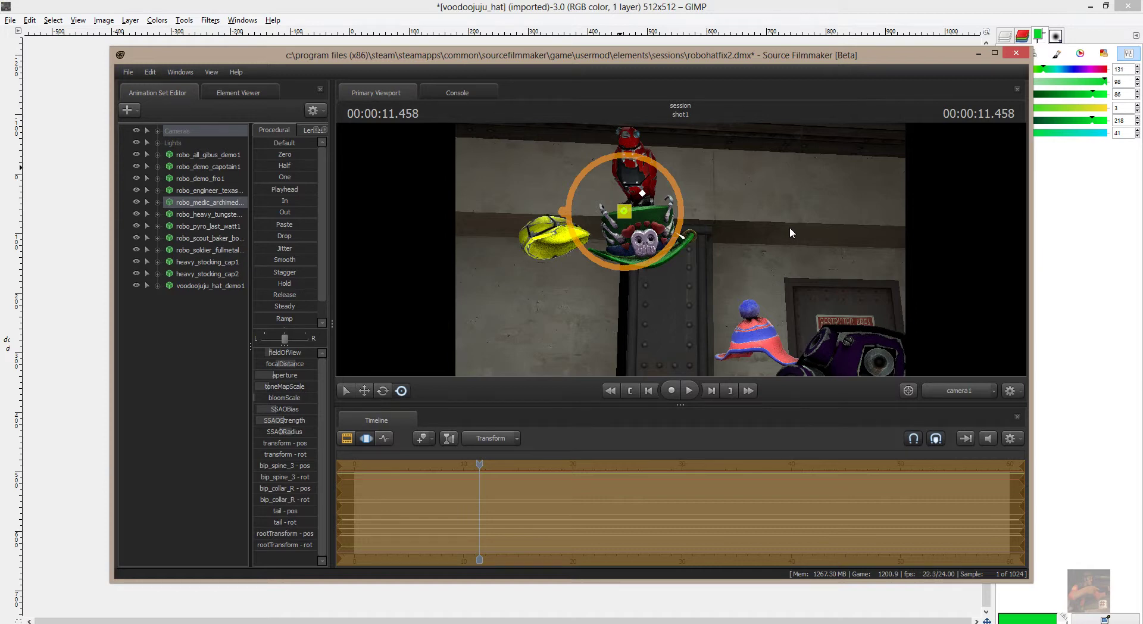
pyautogui.hotkey('alt', 'Tab')
pyautogui.hotkey('alt', 'Tab')
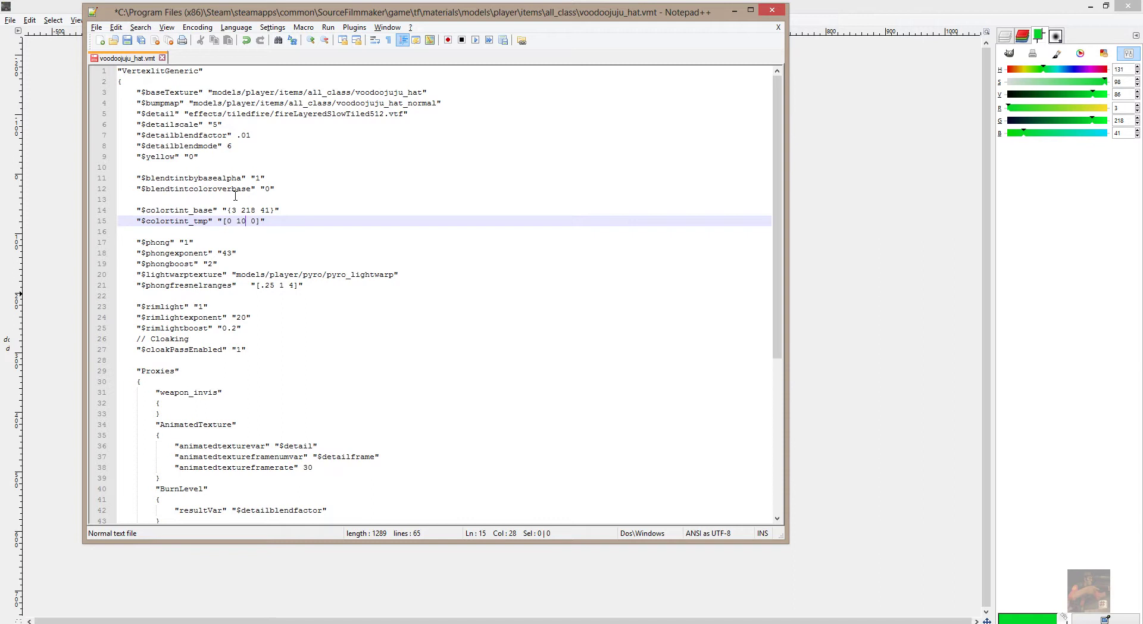
pyautogui.click(96, 27)
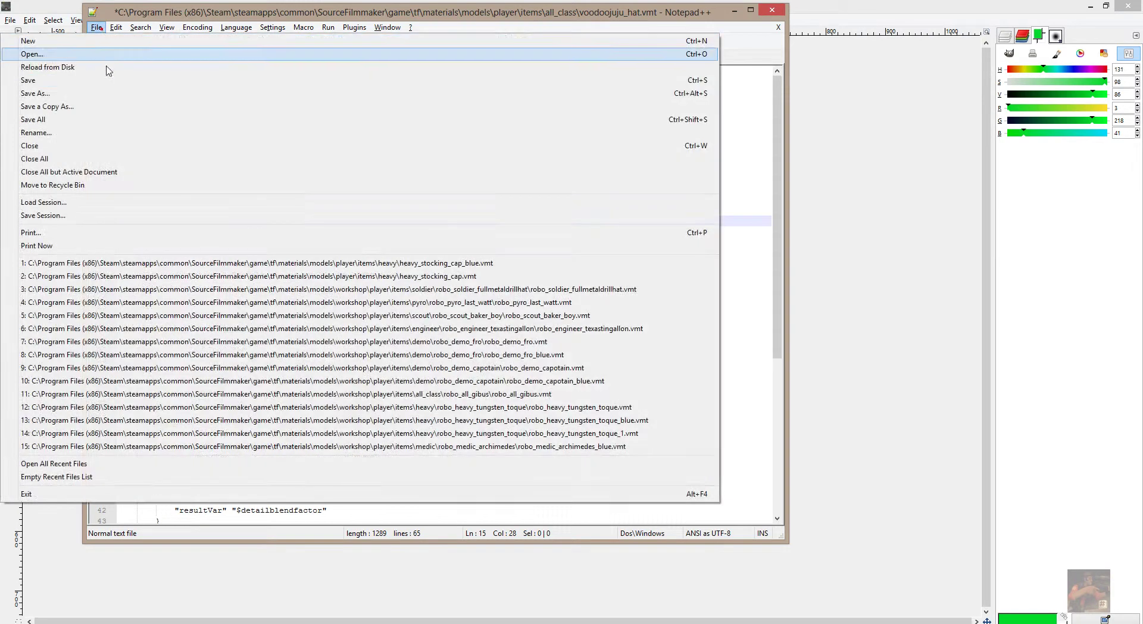
pyautogui.click(89, 81)
# Switch to Source Filmmaker and run mat_reloadallmaterials again to apply the changed $colortint_tmp value
pyautogui.hotkey('alt', 'Tab')
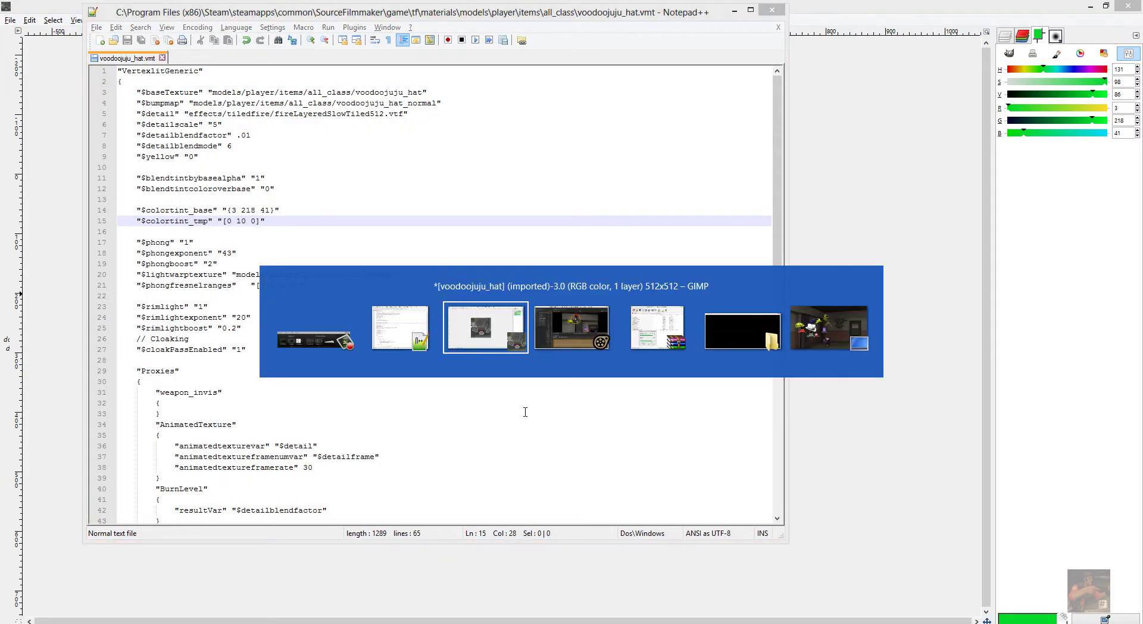
pyautogui.click(494, 93)
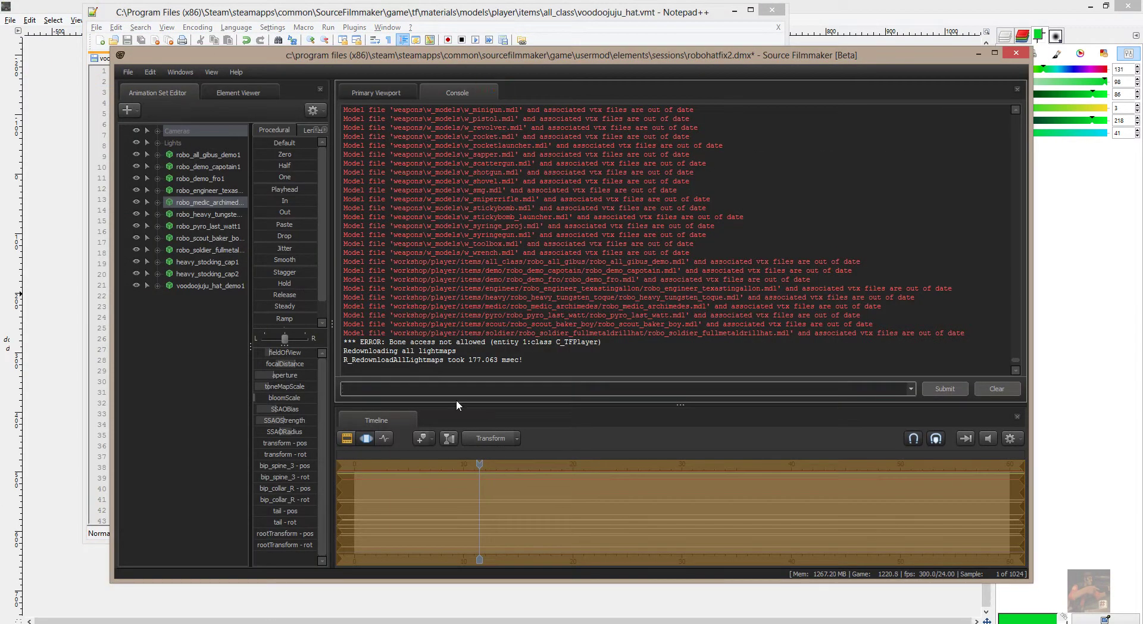
pyautogui.write('mat_reloadallmaterials')
pyautogui.press('Return')
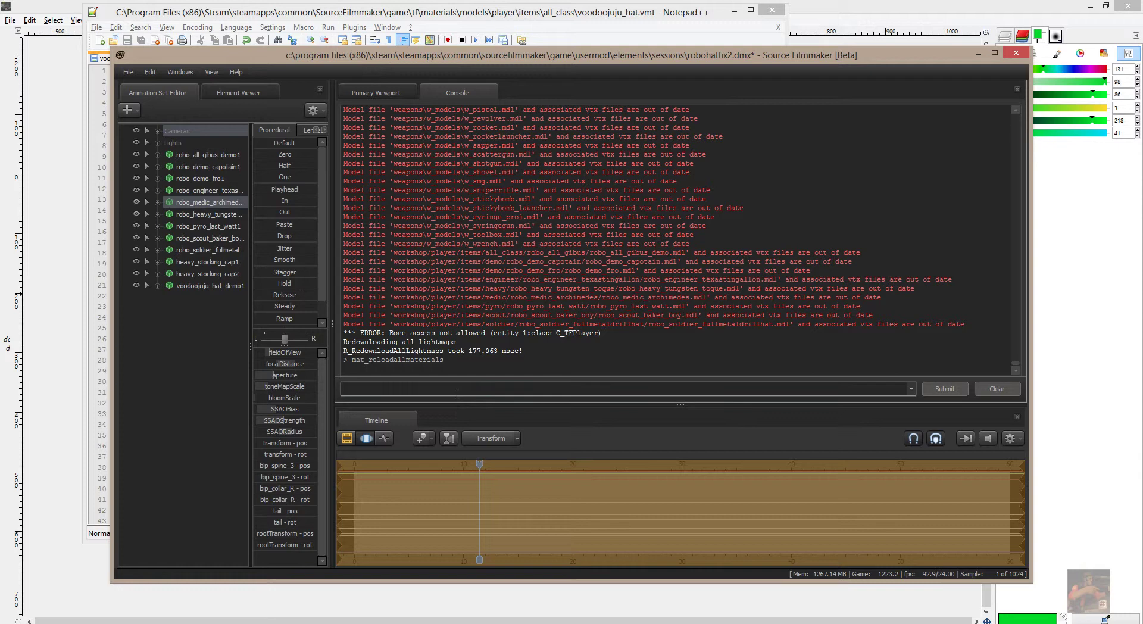
# Move the playhead to 00:00:08.791 and inspect the hat's green intensity in the viewport from different angles
pyautogui.click(390, 93)
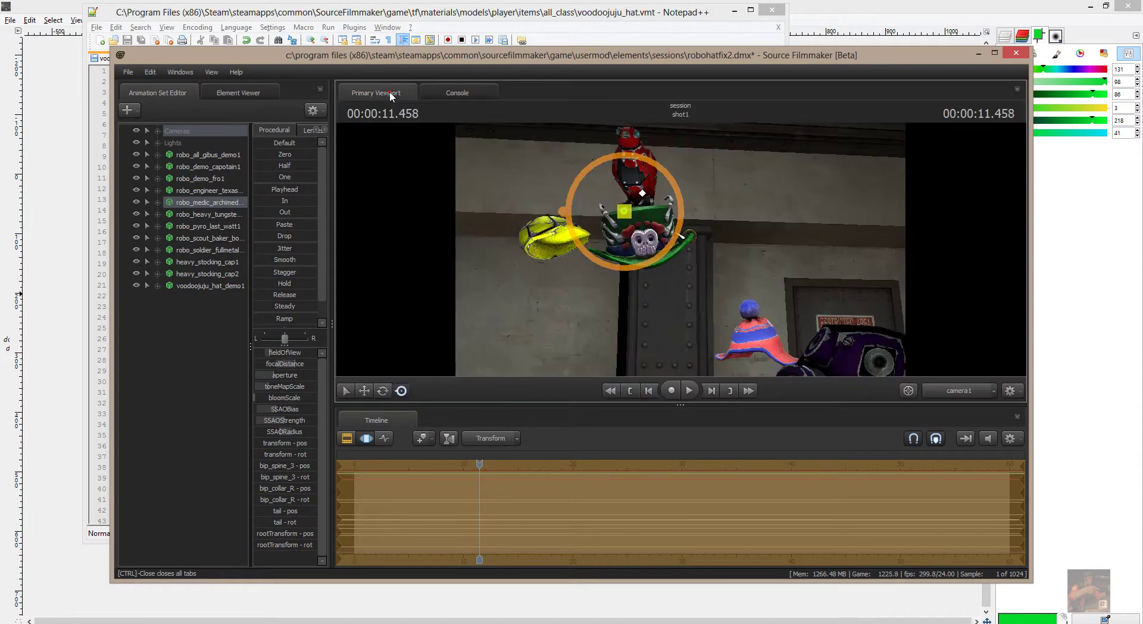
pyautogui.moveTo(479, 464); pyautogui.dragTo(451, 464)
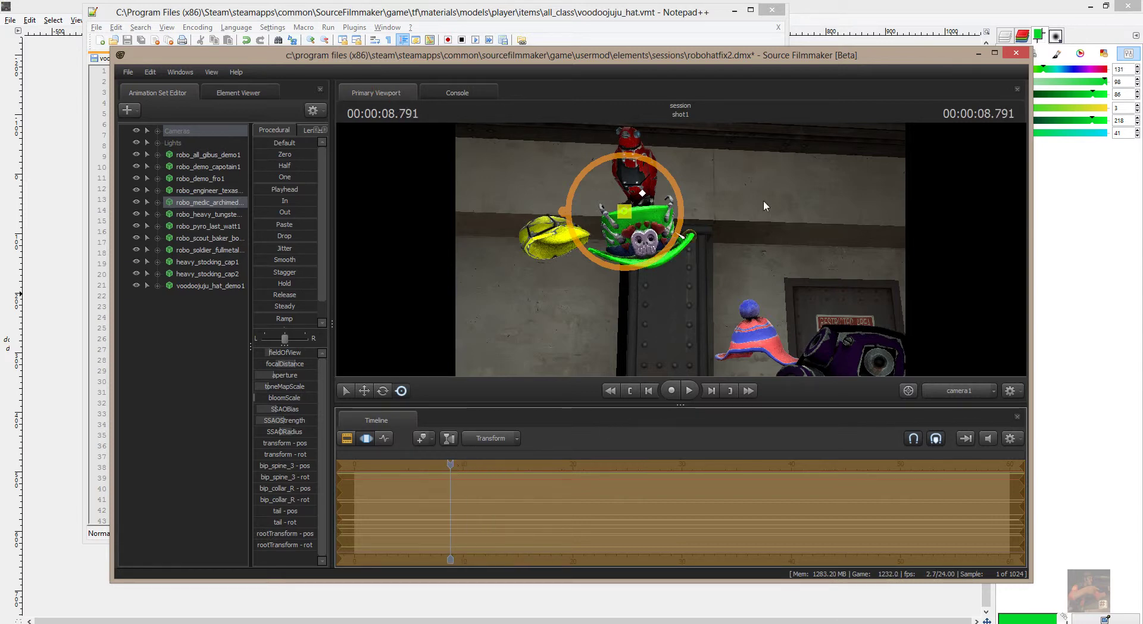
pyautogui.keyDown('alt'); pyautogui.moveTo(801, 232); pyautogui.dragTo(607, 182); pyautogui.keyUp('alt')
pyautogui.keyDown('alt'); pyautogui.moveTo(737, 212); pyautogui.dragTo(627, 210); pyautogui.keyUp('alt')
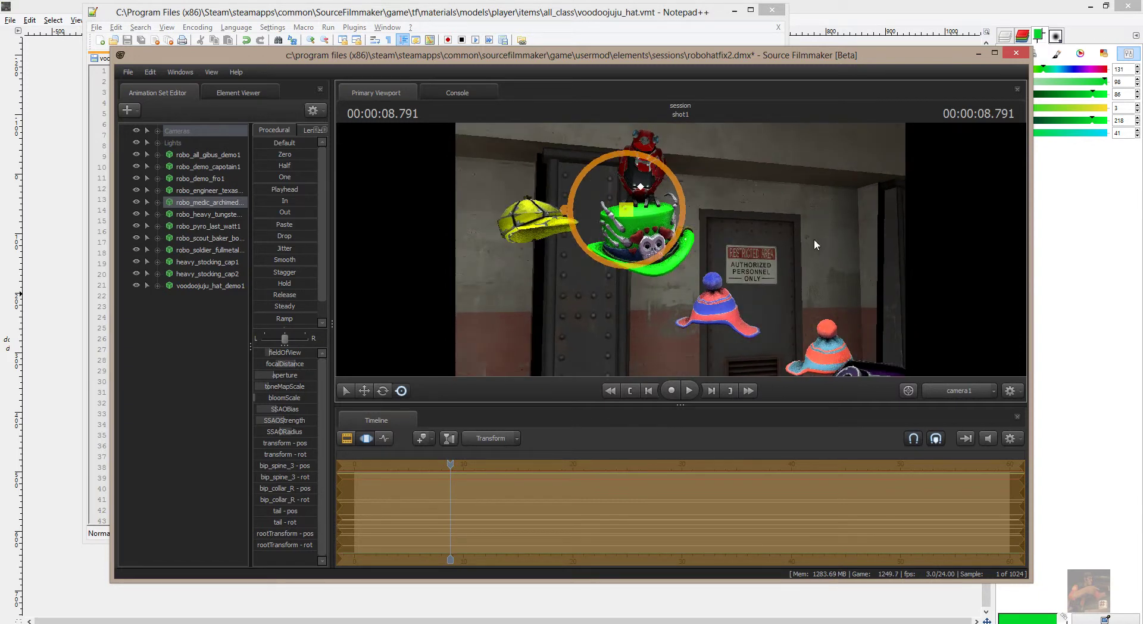
pyautogui.hotkey('alt', 'Tab')
pyautogui.hotkey('alt', 'Tab')
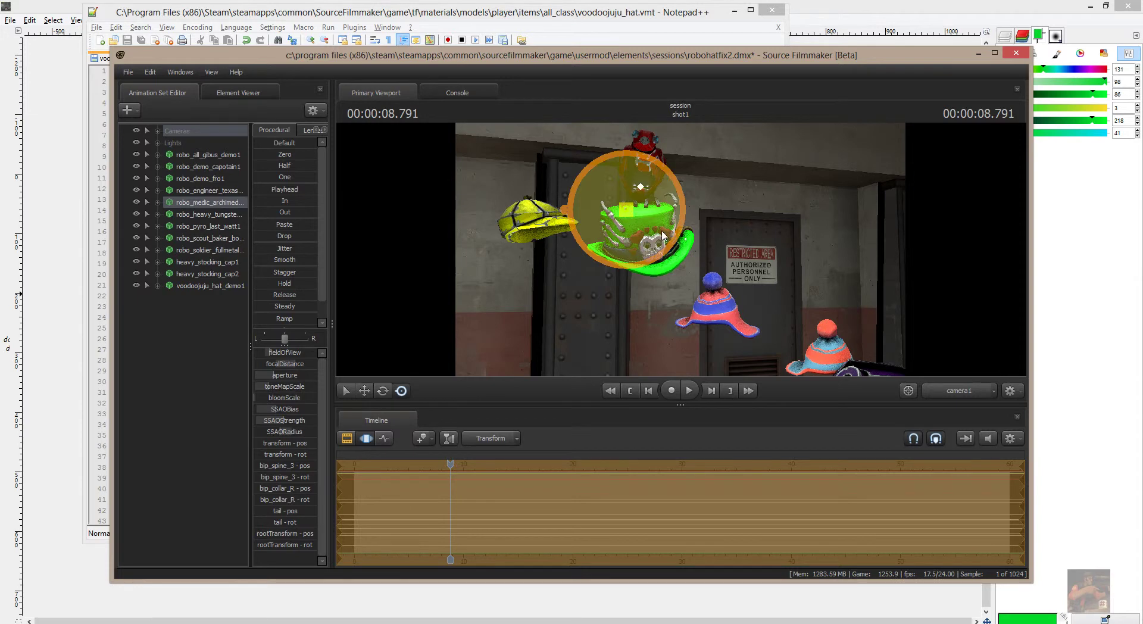
# Return to Notepad++, set all three $colortint_tmp values in voodoojuju_hat.vmt to [1 1 1], and save the file
pyautogui.hotkey('alt', 'Tab')
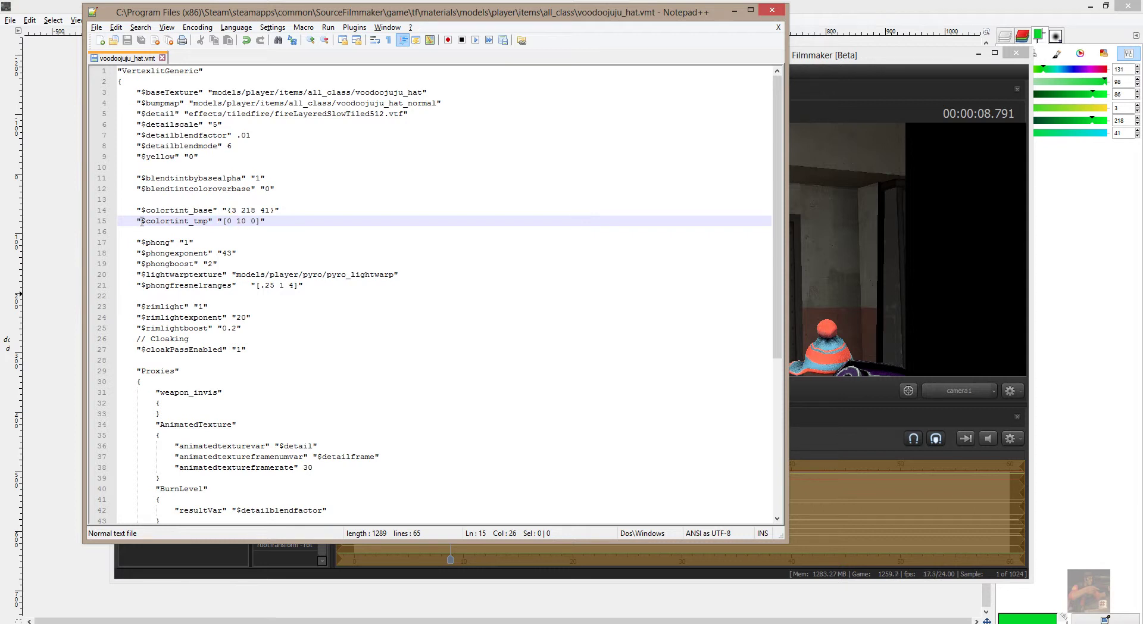
pyautogui.doubleClick(241, 221)
pyautogui.write('1')
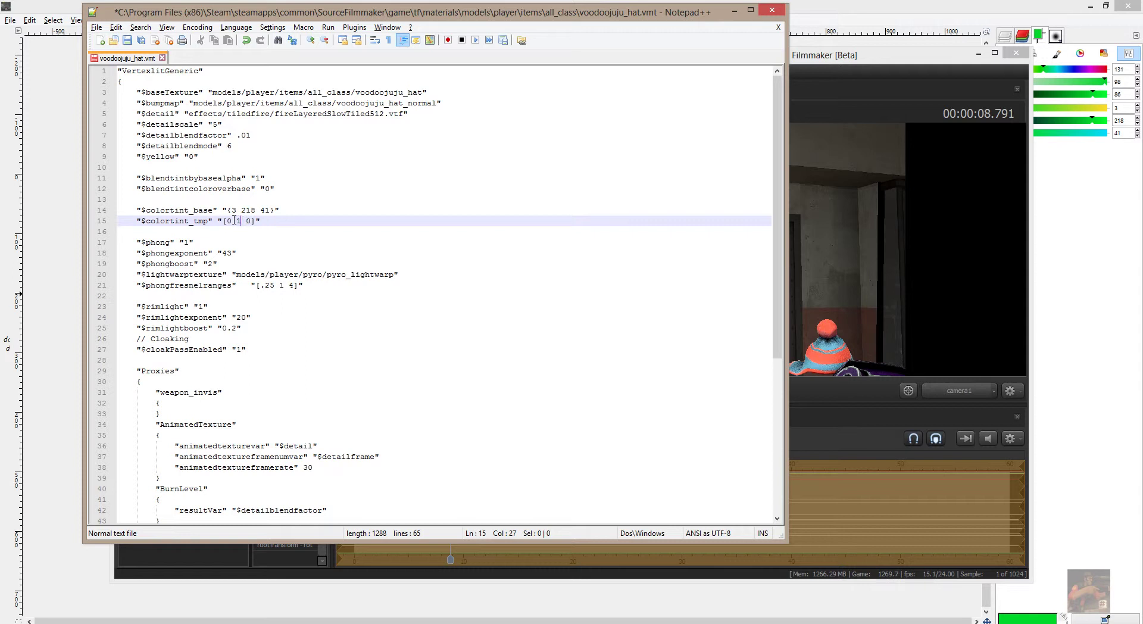
pyautogui.moveTo(232, 221); pyautogui.dragTo(228, 221)
pyautogui.write('1')
pyautogui.hotkey('shift', 'Right')
pyautogui.write('1')
pyautogui.hotkey('alt', 'Tab')
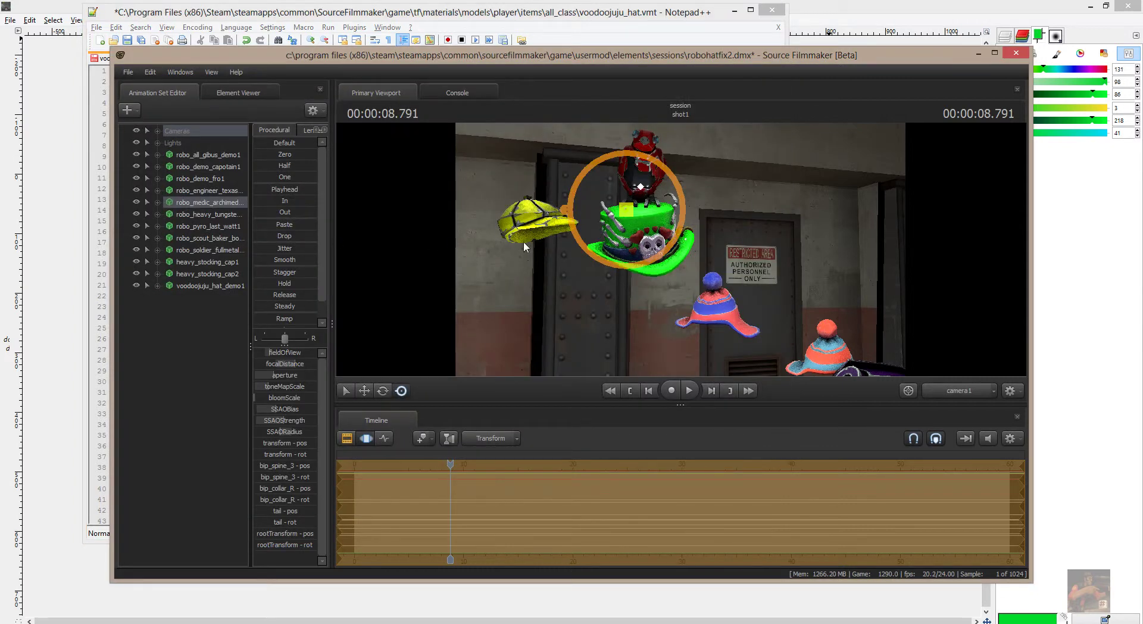
pyautogui.hotkey('alt', 'Tab')
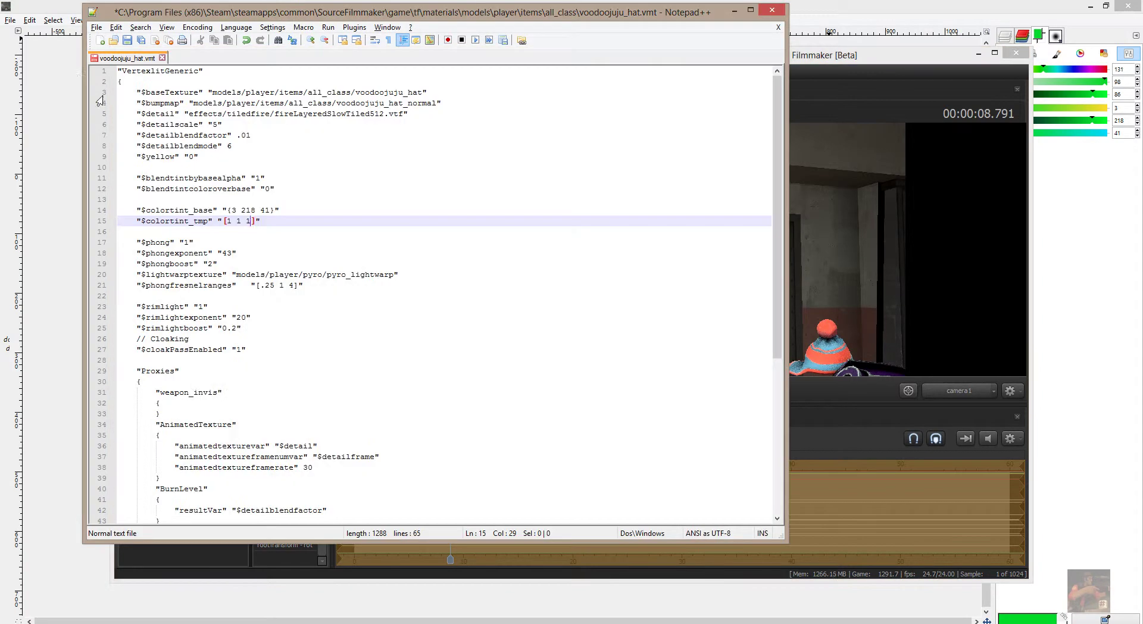
pyautogui.click(95, 27)
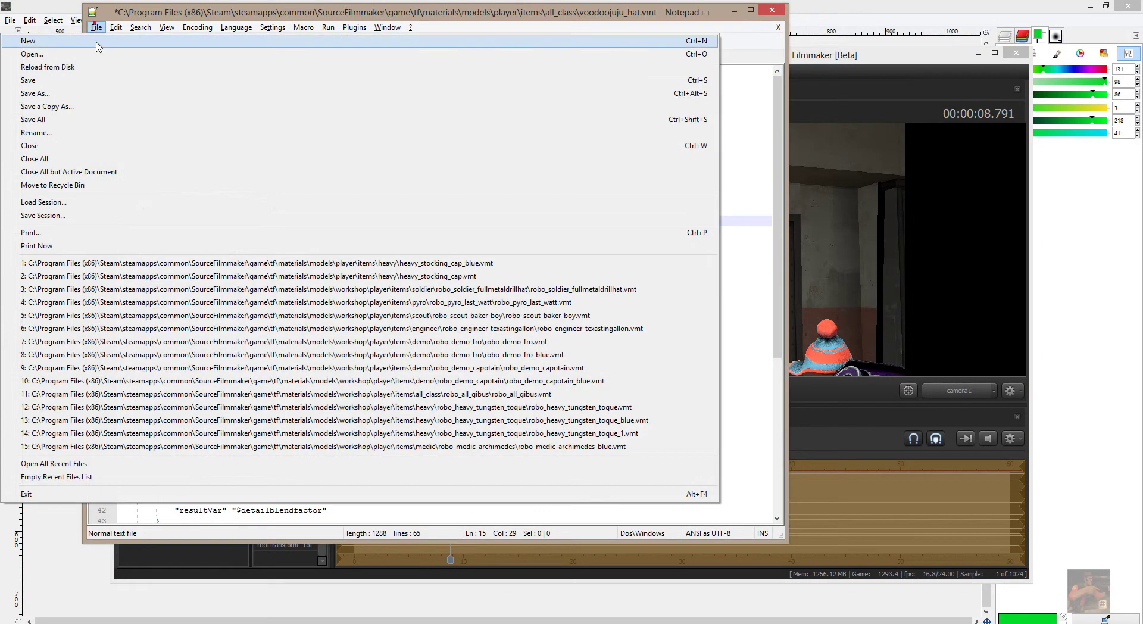
pyautogui.click(94, 79)
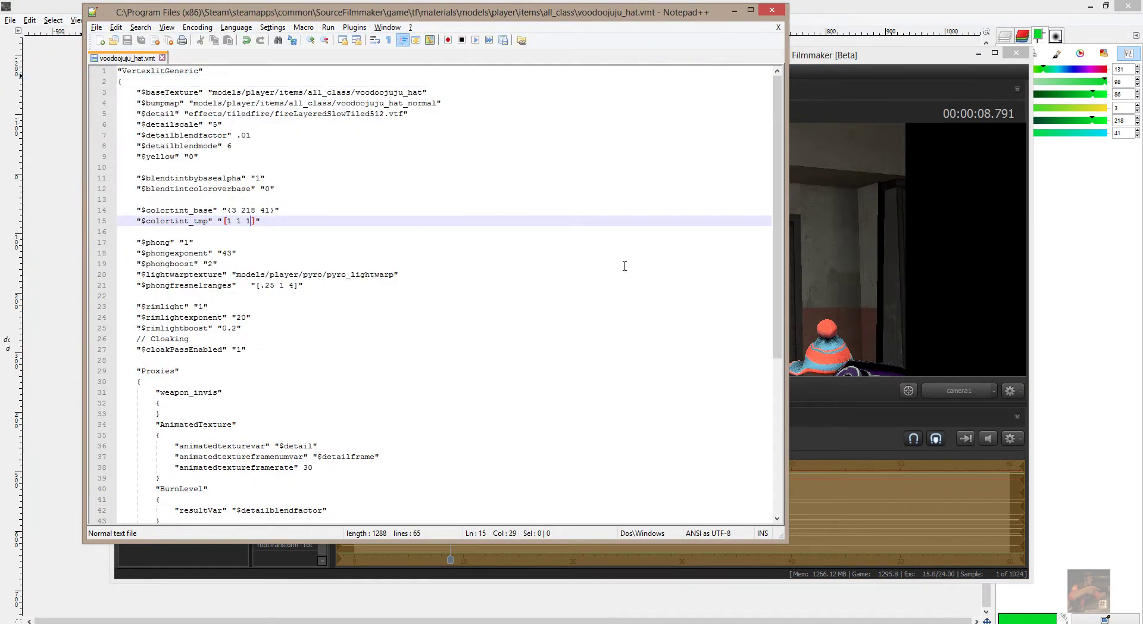
# Go back to Source Filmmaker and reload all materials through the console with mat_reloadallmaterials
pyautogui.hotkey('alt', 'Tab')
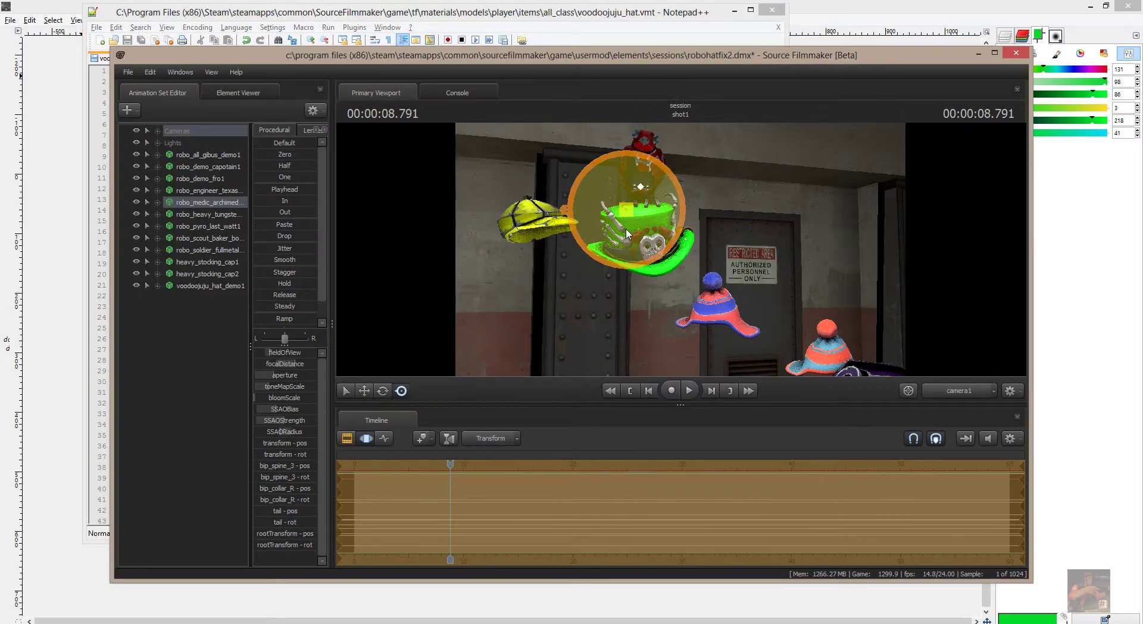
pyautogui.click(479, 93)
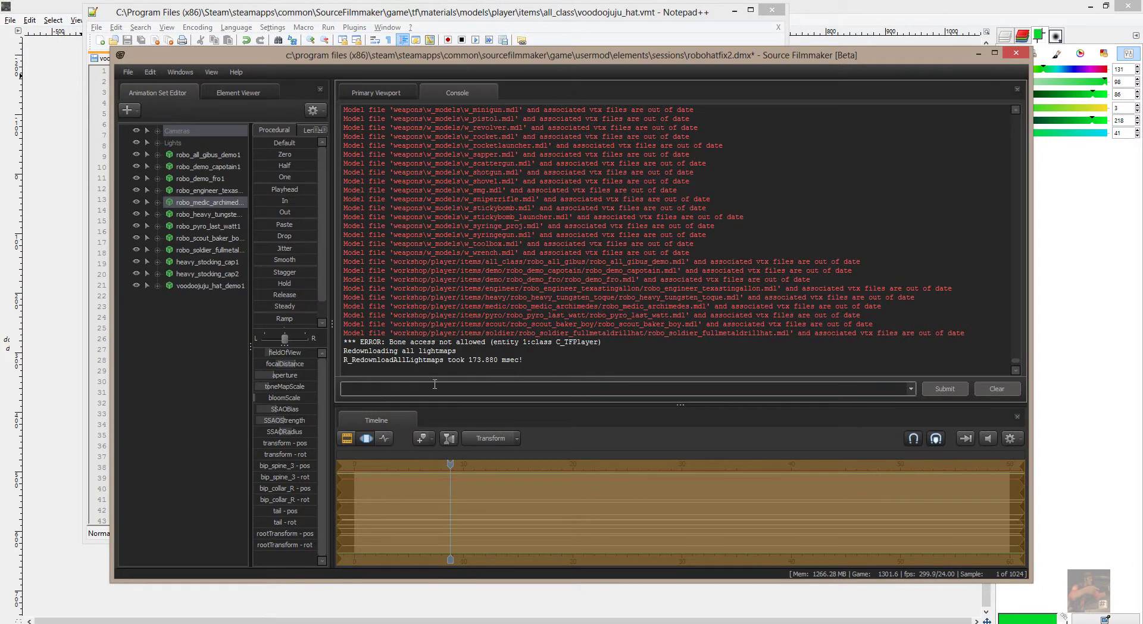
pyautogui.write('mat_reloadallmaterials')
pyautogui.press('Return')
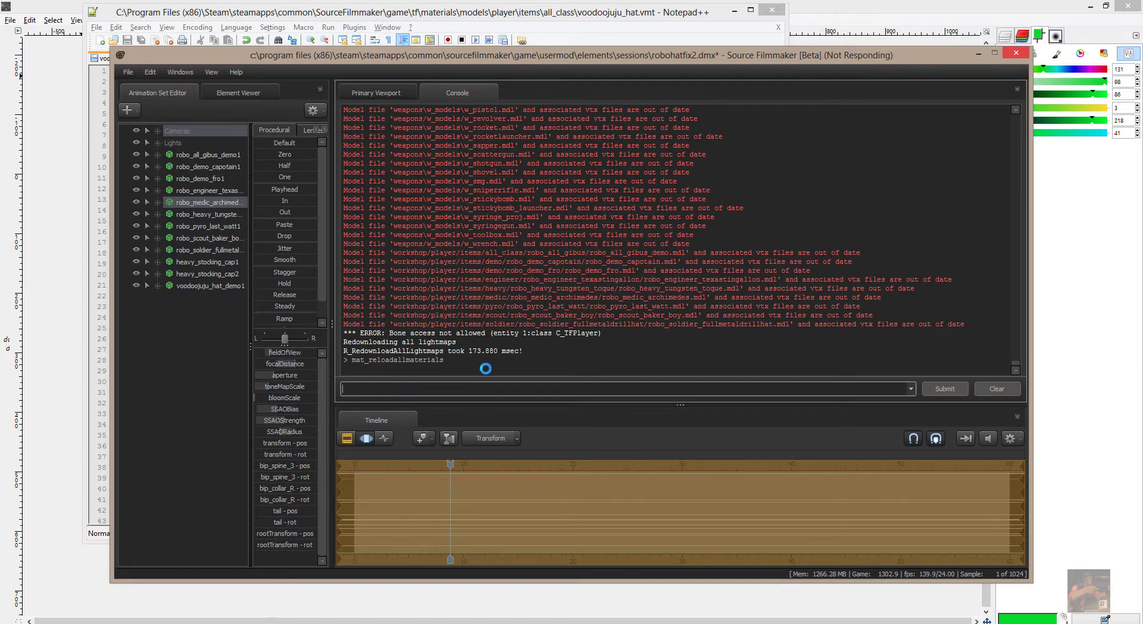
# Recheck the $colortint_tmp line of voodoojuju_hat.vmt in Notepad++ and return to the primary viewport in Source Filmmaker
pyautogui.hotkey('alt', 'Tab')
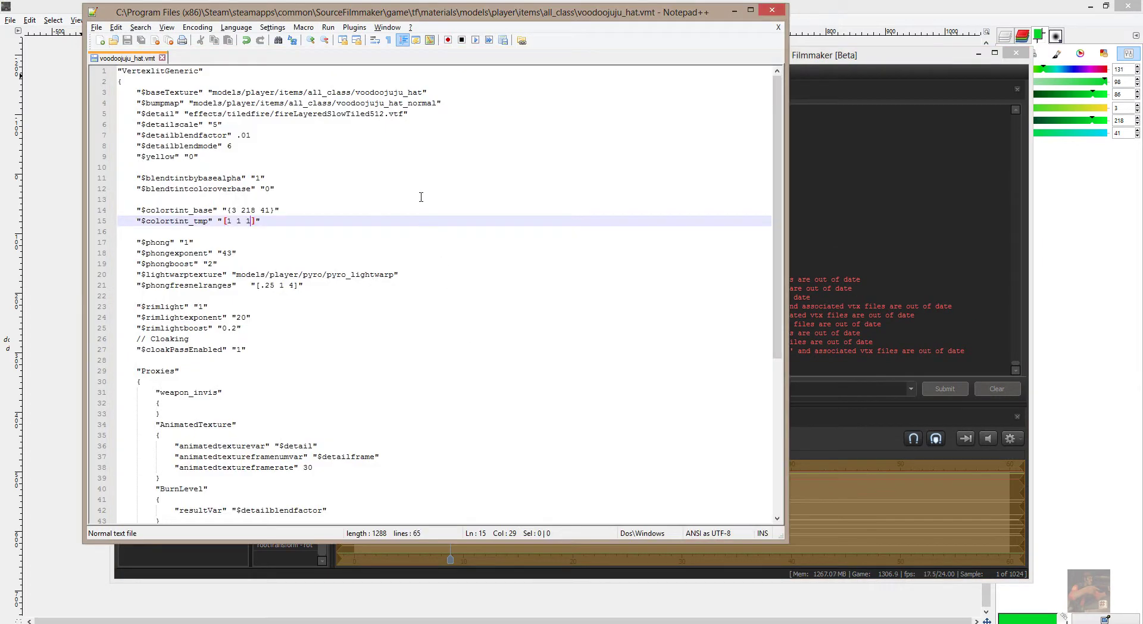
pyautogui.hotkey('alt', 'Tab')
pyautogui.click(364, 89)
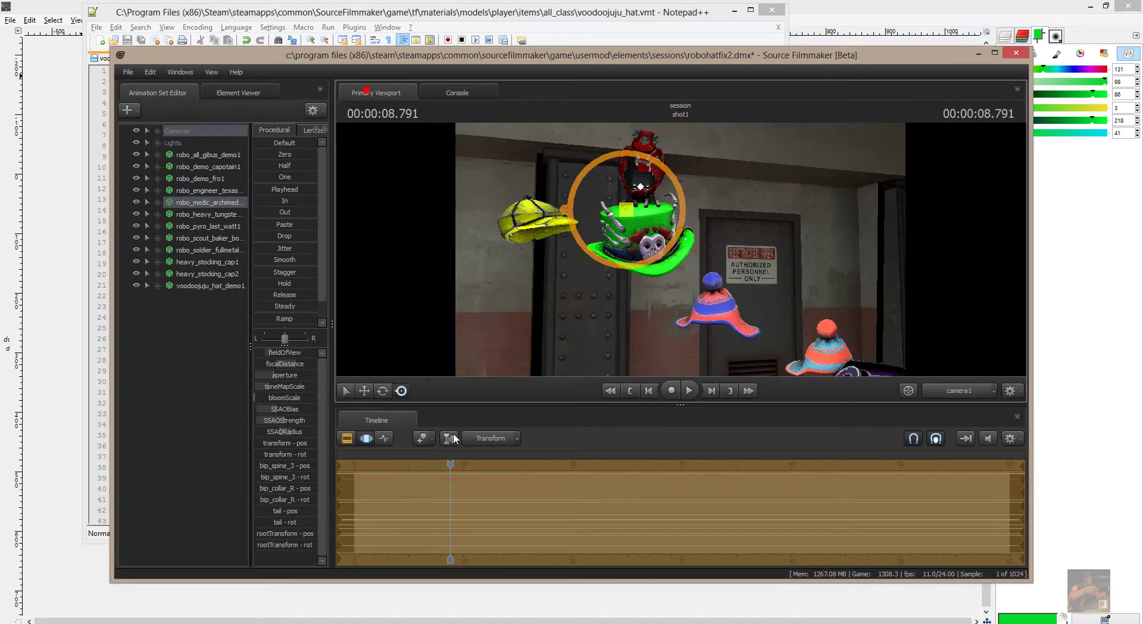
# Move the playhead to 00:00:09.791 and inspect the Voodoo Juju hat and the surrounding hats from different angles
pyautogui.moveTo(450, 463)
pyautogui.mouseDown()
pyautogui.moveTo(518, 463)
pyautogui.moveTo(461, 463)
pyautogui.mouseUp()
pyautogui.keyDown('alt'); pyautogui.moveTo(734, 223); pyautogui.dragTo(781, 270); pyautogui.keyUp('alt')
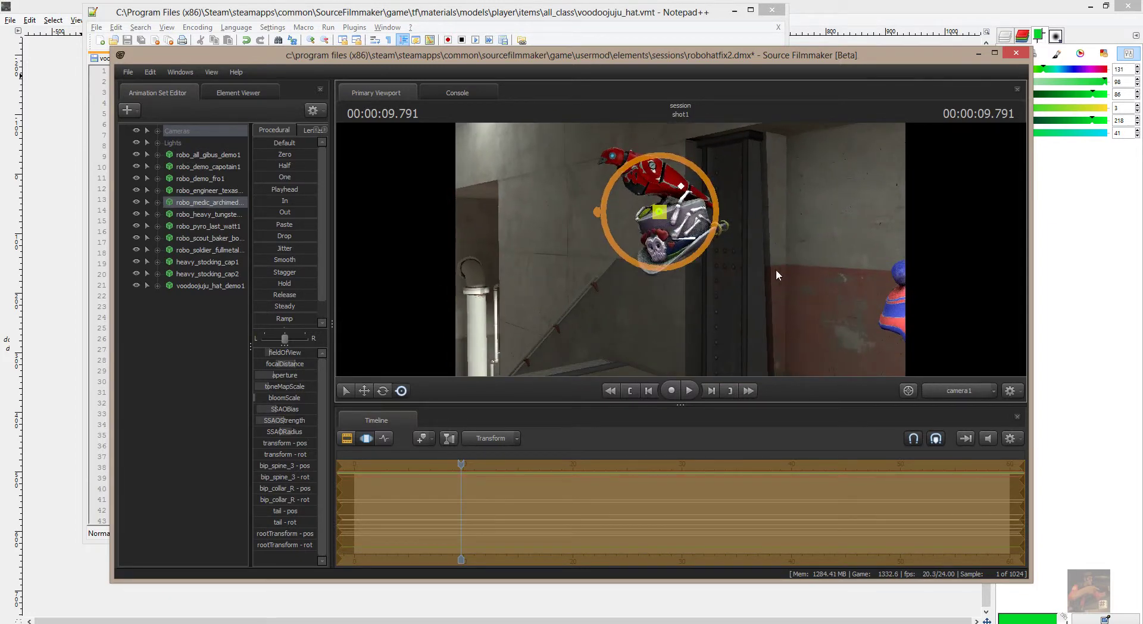
pyautogui.moveTo(697, 298); pyautogui.dragTo(744, 303)
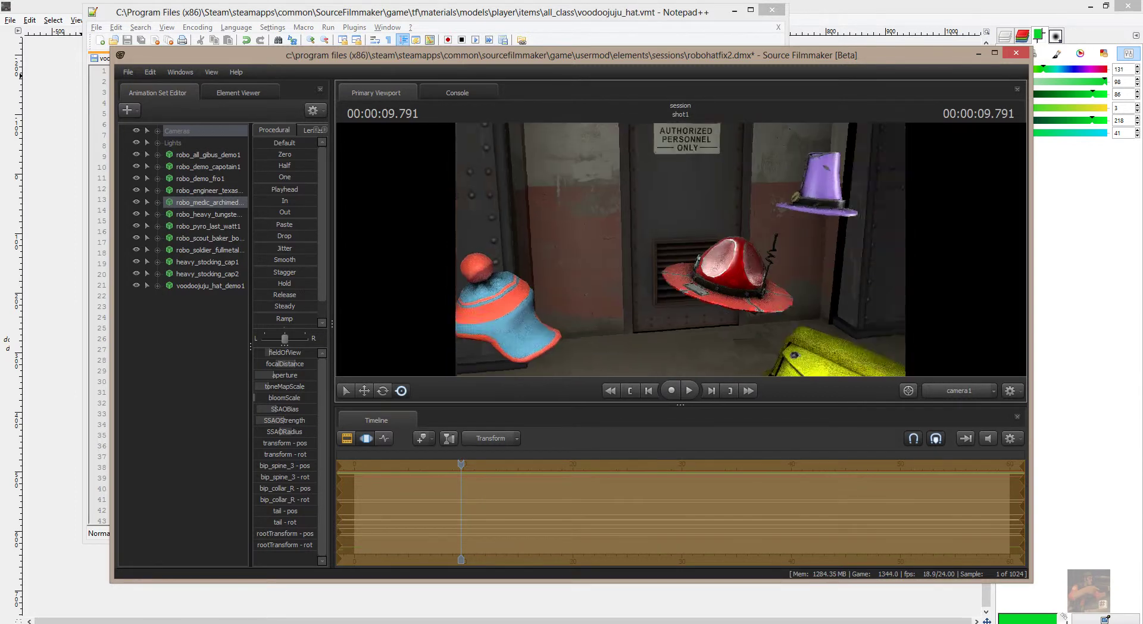
pyautogui.moveTo(659, 301); pyautogui.dragTo(656, 301)
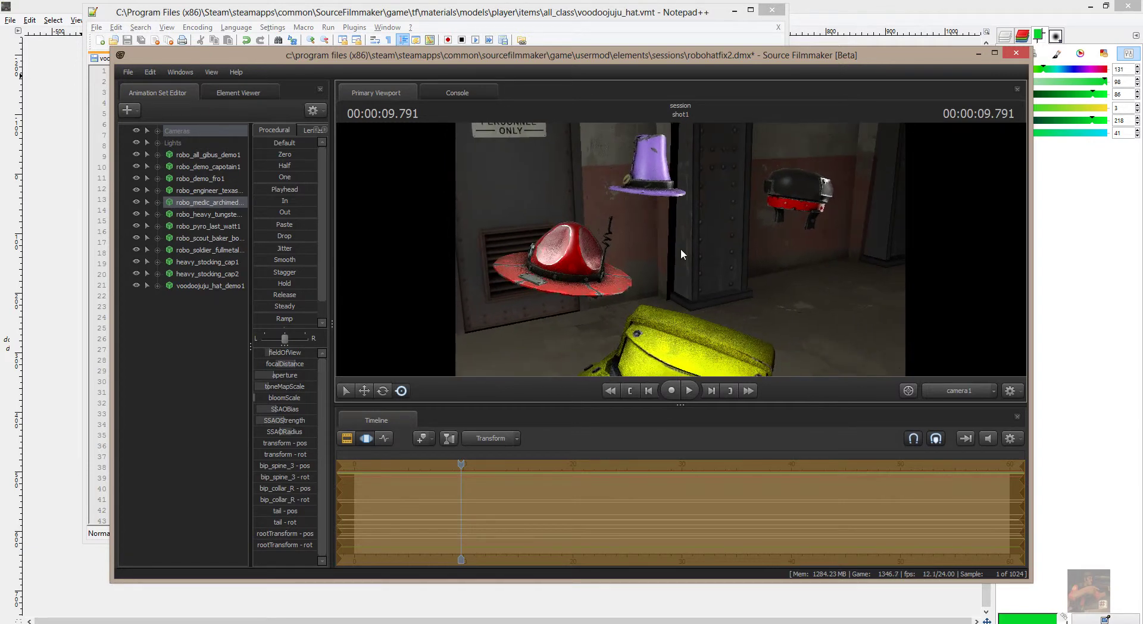
pyautogui.moveTo(703, 224); pyautogui.dragTo(792, 224)
pyautogui.moveTo(695, 224); pyautogui.dragTo(691, 224)
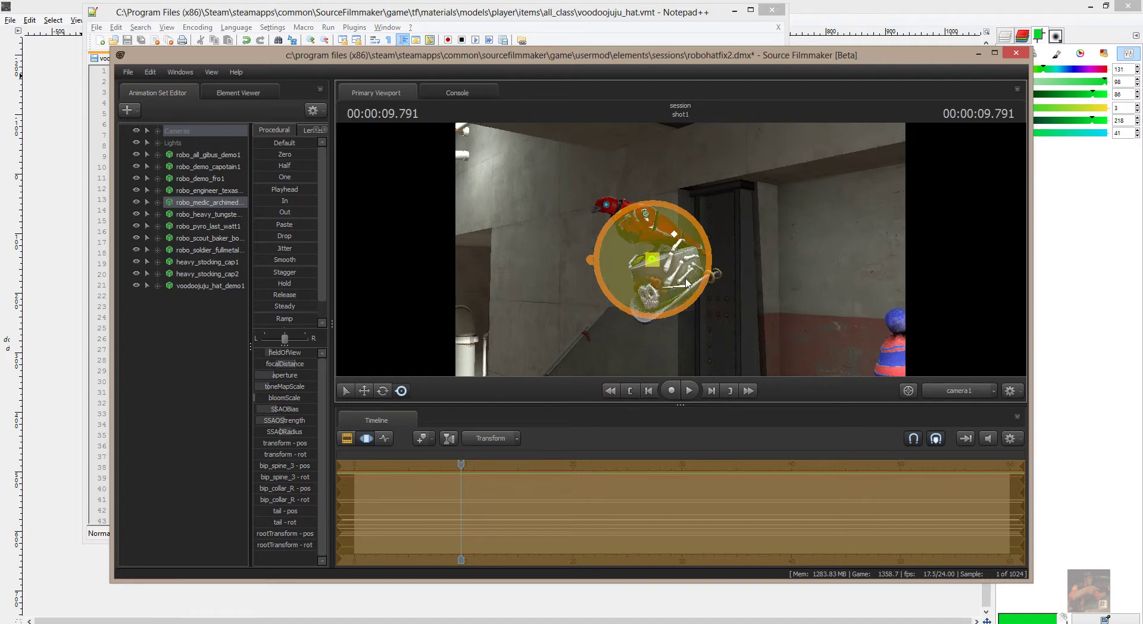
pyautogui.moveTo(722, 315); pyautogui.dragTo(682, 253)
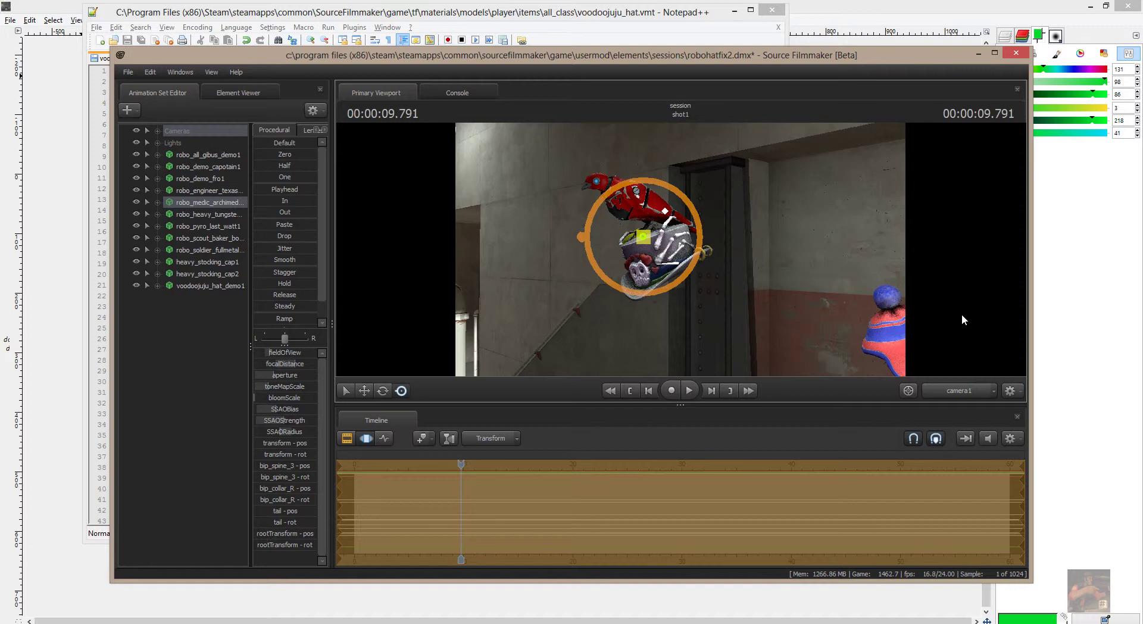
pyautogui.moveTo(759, 293); pyautogui.dragTo(634, 200)
pyautogui.moveTo(1000, 311); pyautogui.dragTo(1000, 310)
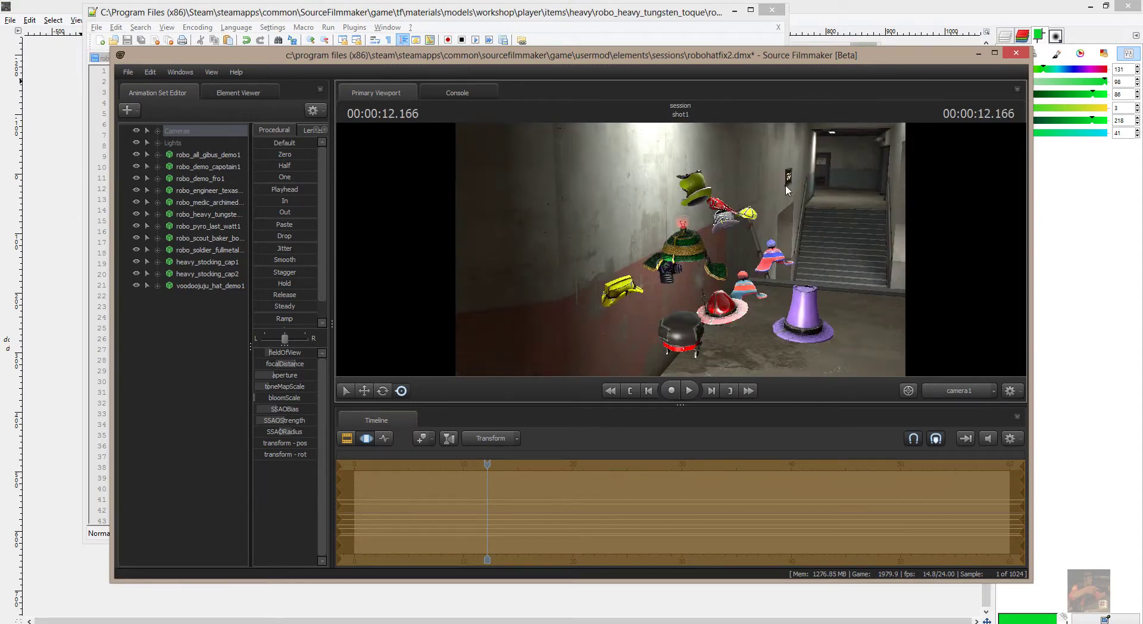
# View the whole group of hats beside the staircase and display the models' selectable bones at the Voodoo Juju hat
pyautogui.moveTo(778, 212); pyautogui.dragTo(778, 212)
pyautogui.moveTo(680, 248); pyautogui.dragTo(520, 347)
pyautogui.moveTo(779, 212); pyautogui.dragTo(681, 220)
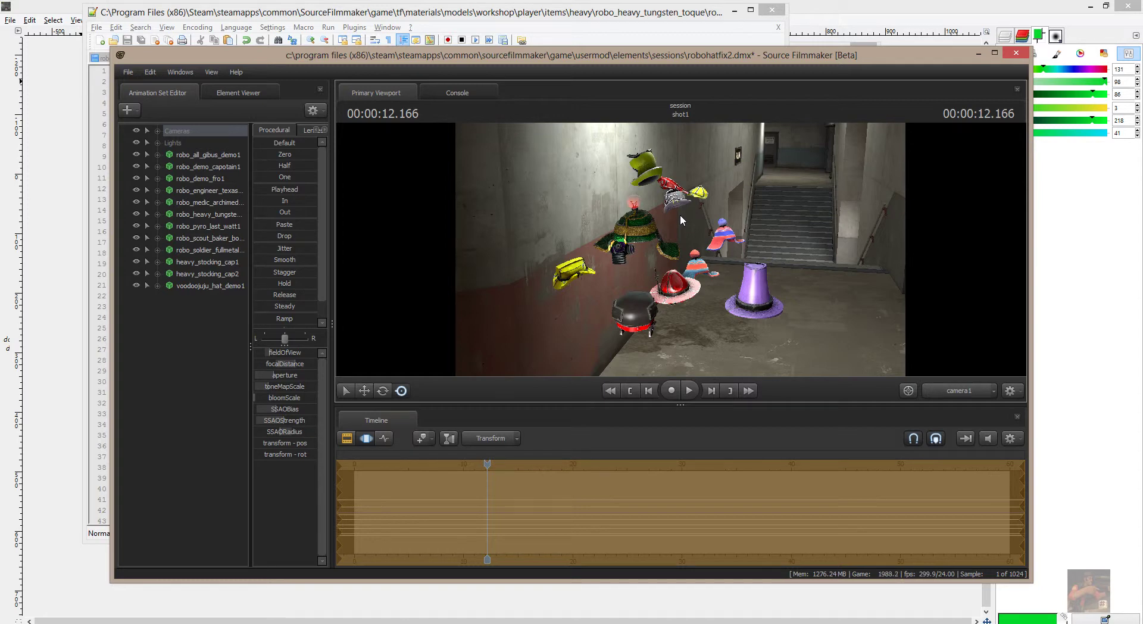
pyautogui.press('ctrl')
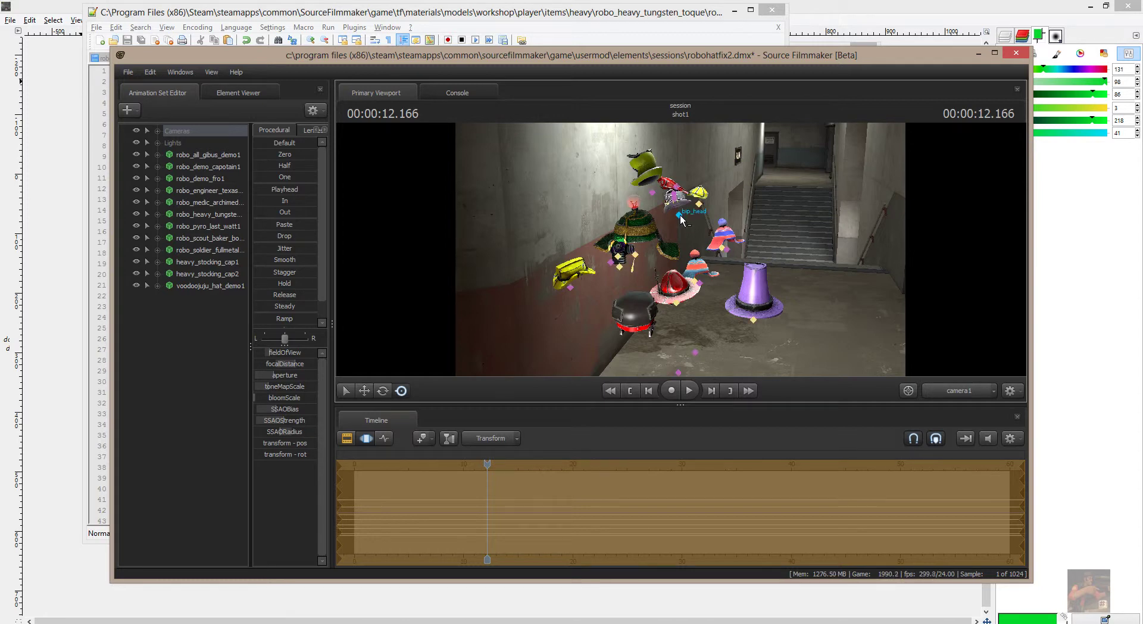